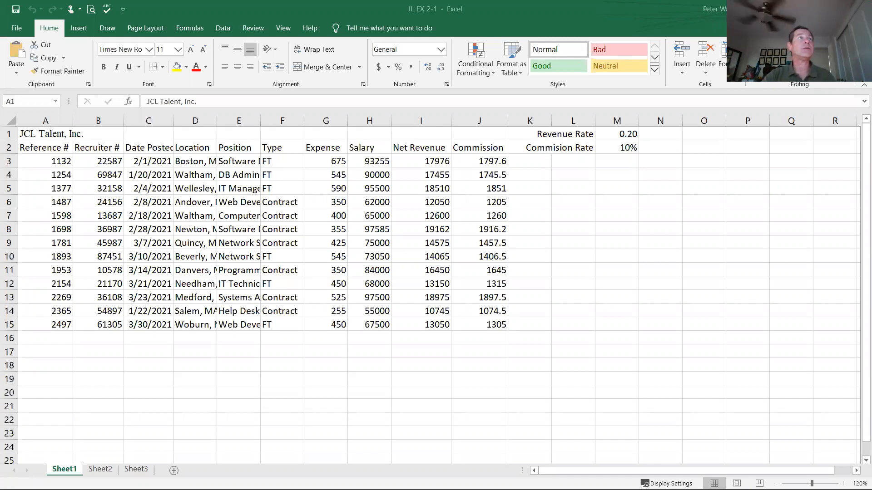
click(40, 132)
drag(40, 131, 193, 300)
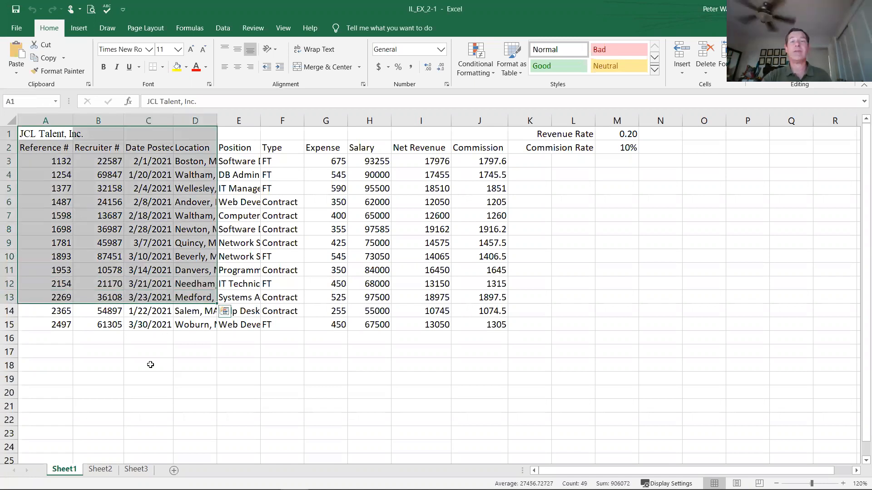
click(141, 365)
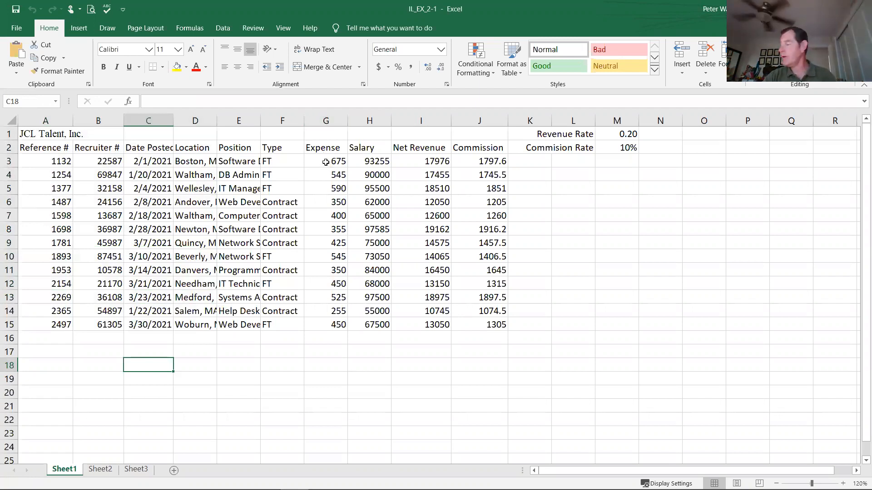
Step: Apply the Comma Style number format to the Expense values in G3:G15
drag(325, 162, 328, 327)
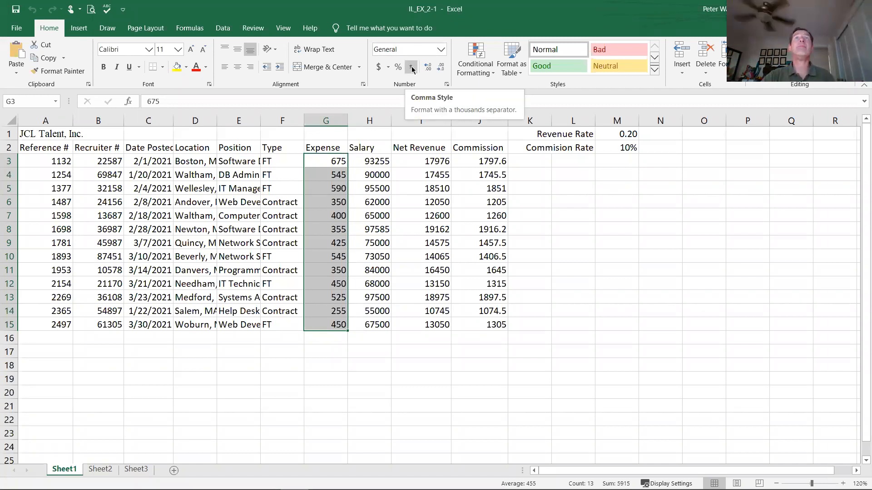
click(412, 68)
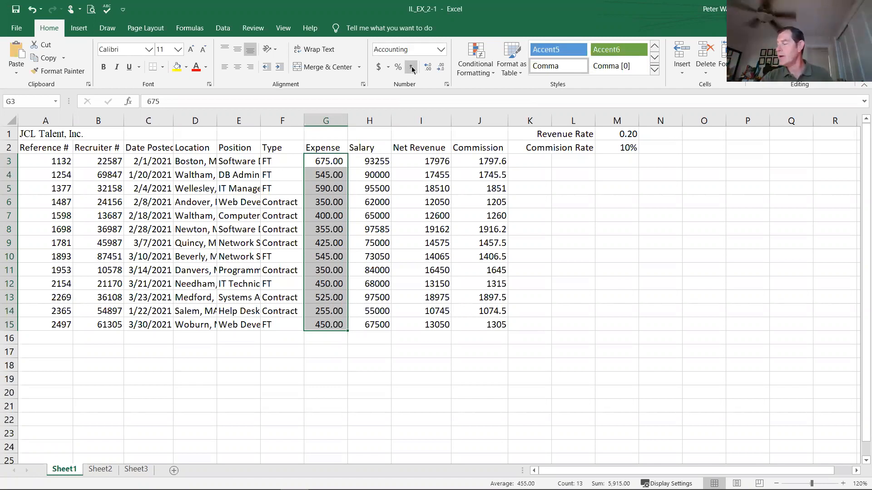
click(388, 67)
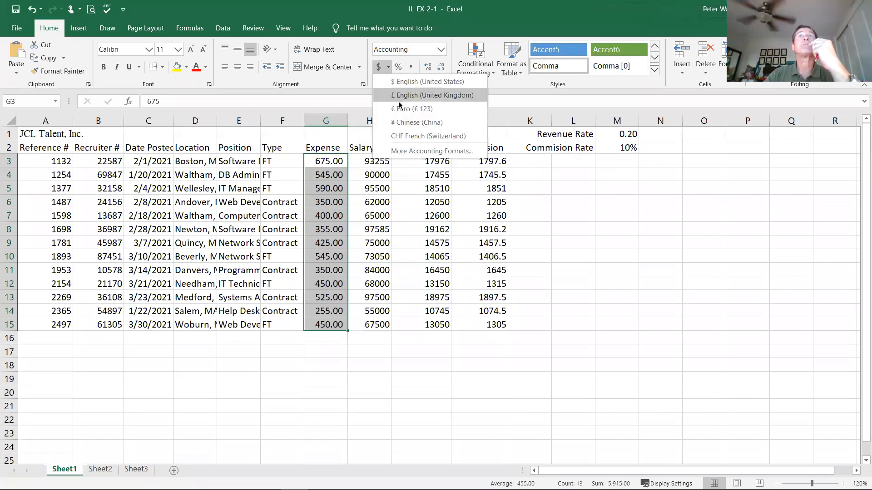
click(400, 153)
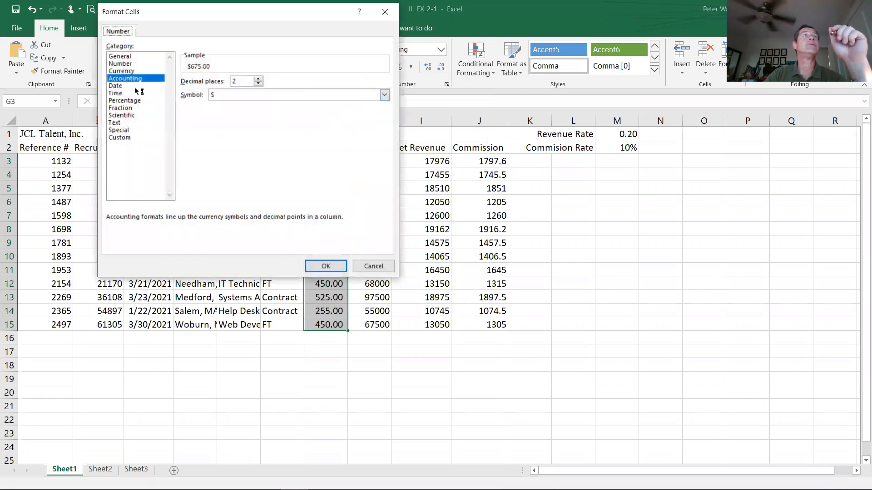
click(130, 71)
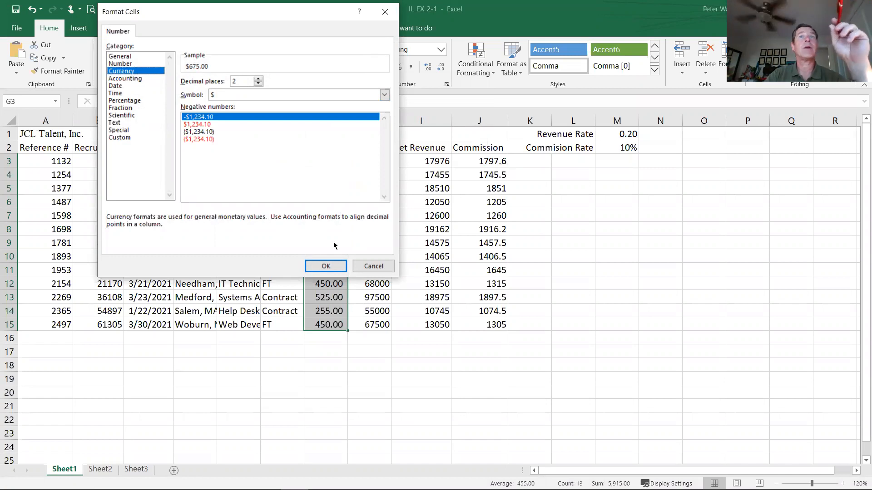
click(380, 267)
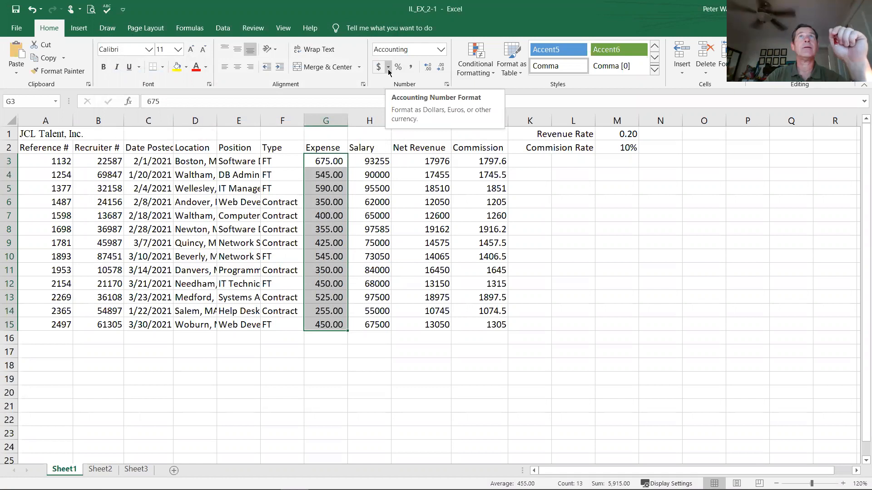
click(388, 68)
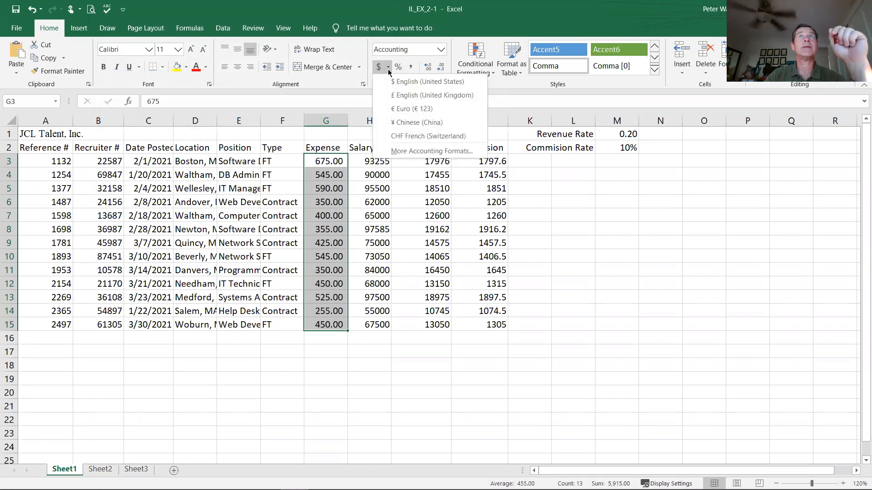
click(410, 153)
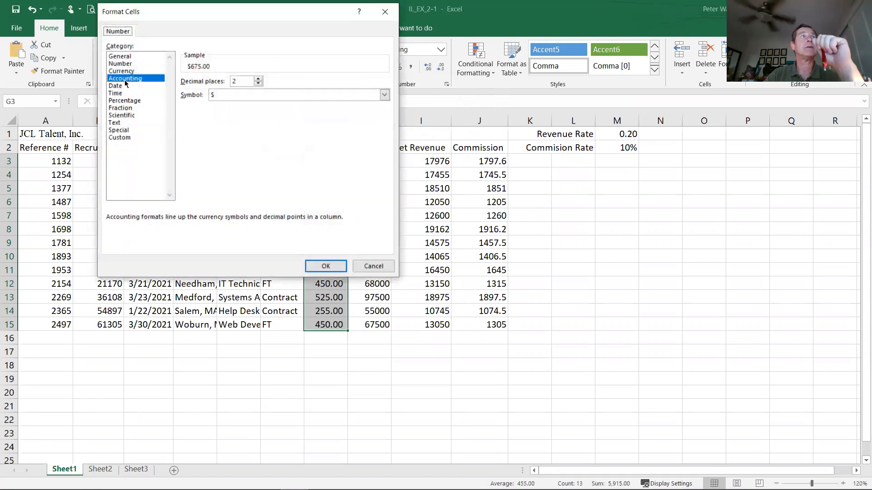
click(127, 72)
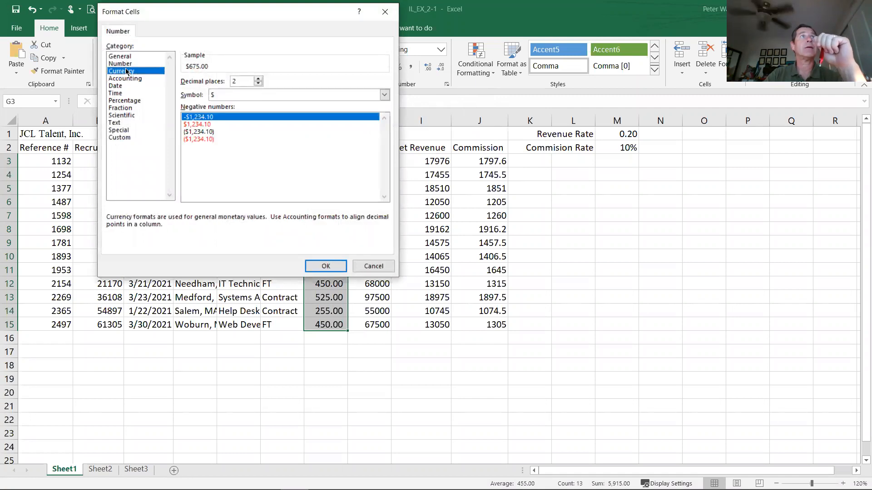
click(373, 266)
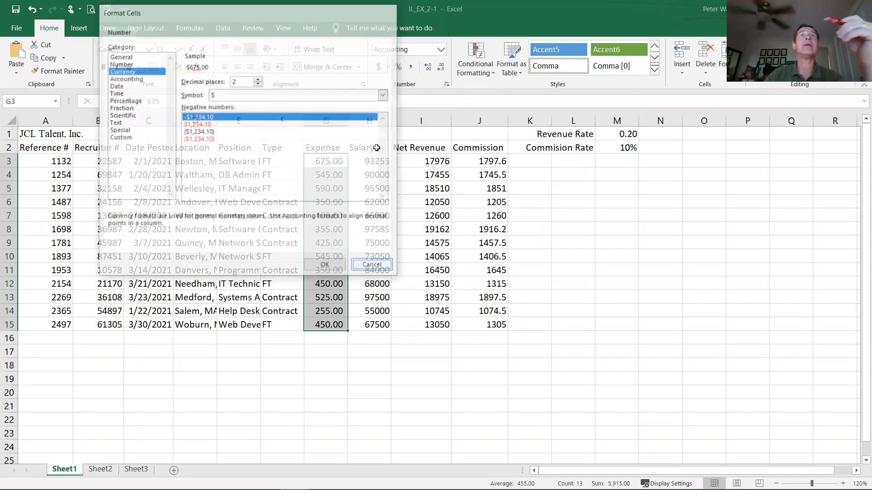
Step: Apply the dollar Accounting Number Format to the Expense values in G3:G15 and Comma Style to the Salary values in H3:H15
click(380, 67)
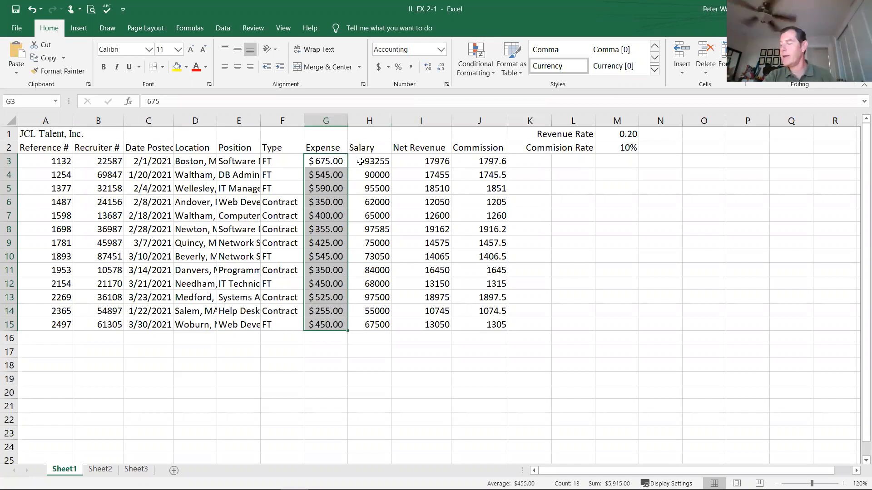
drag(360, 161, 368, 325)
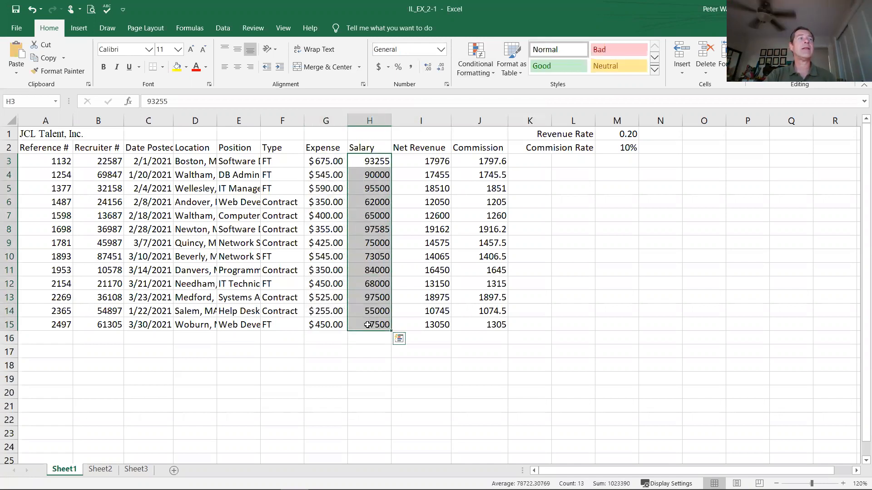
click(410, 68)
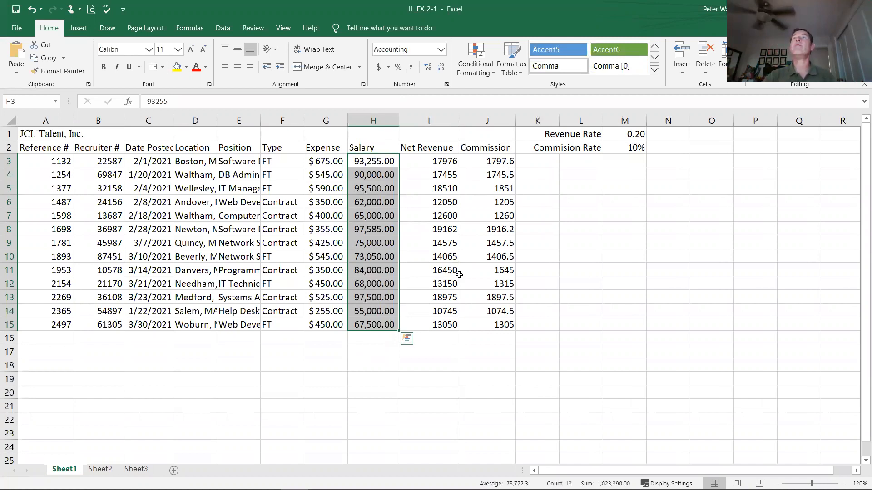
Step: Format the Revenue Rate in cell M1 with Percent Style
click(620, 135)
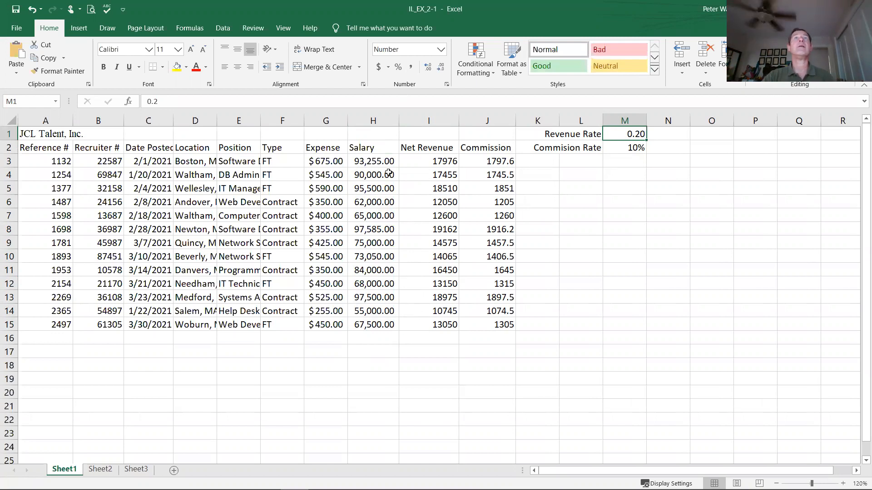
click(398, 68)
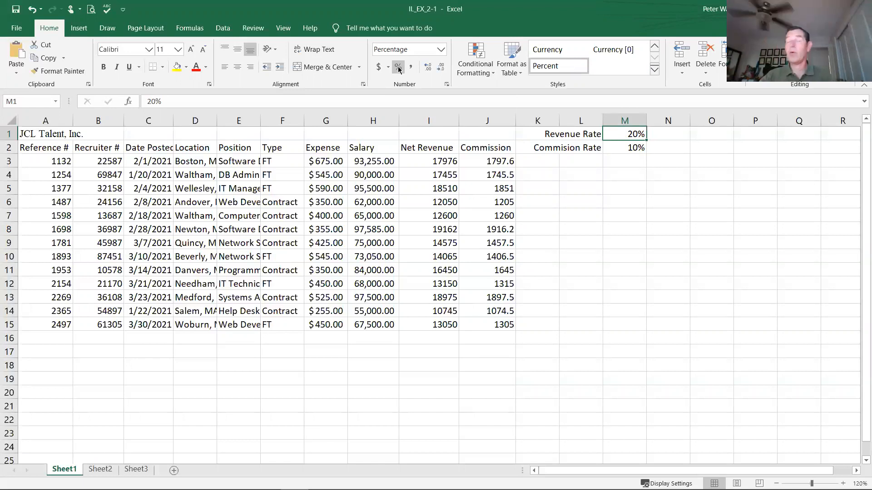
Step: Try out extra decimal places on the Revenue Rate in M1 and reduce them back to a whole percentage
click(429, 68)
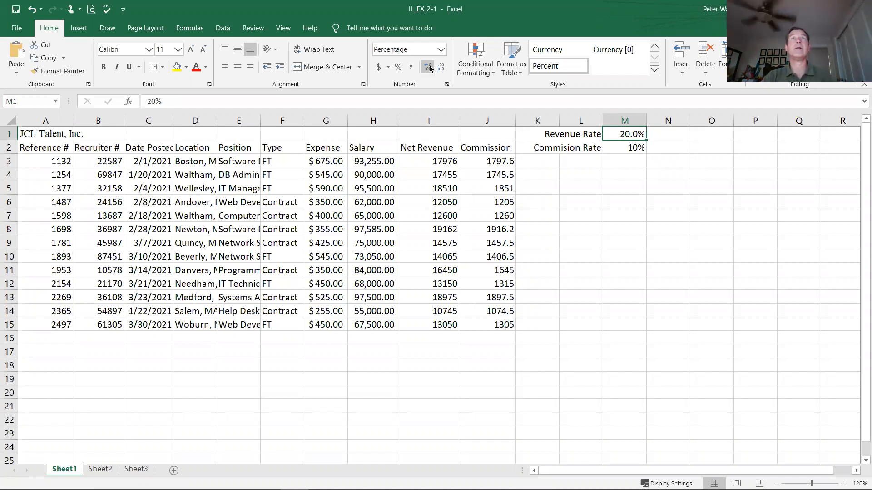
click(440, 69)
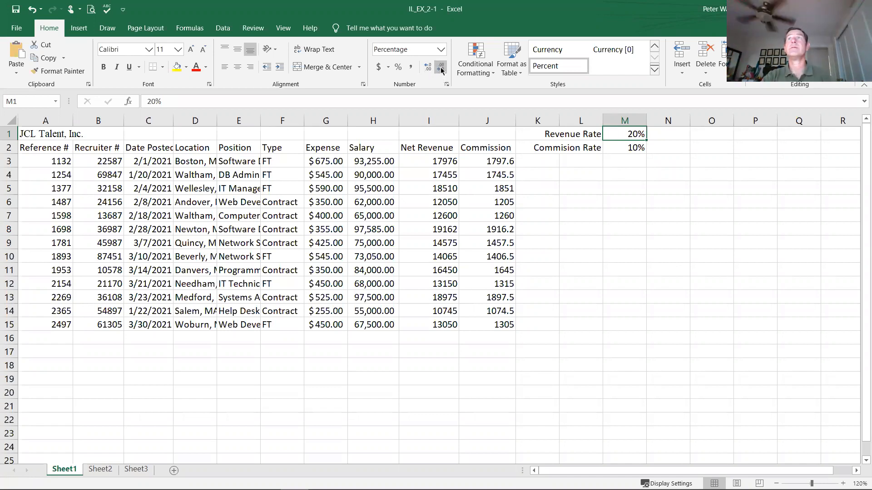
click(427, 68)
click(427, 68)
click(427, 67)
click(427, 67)
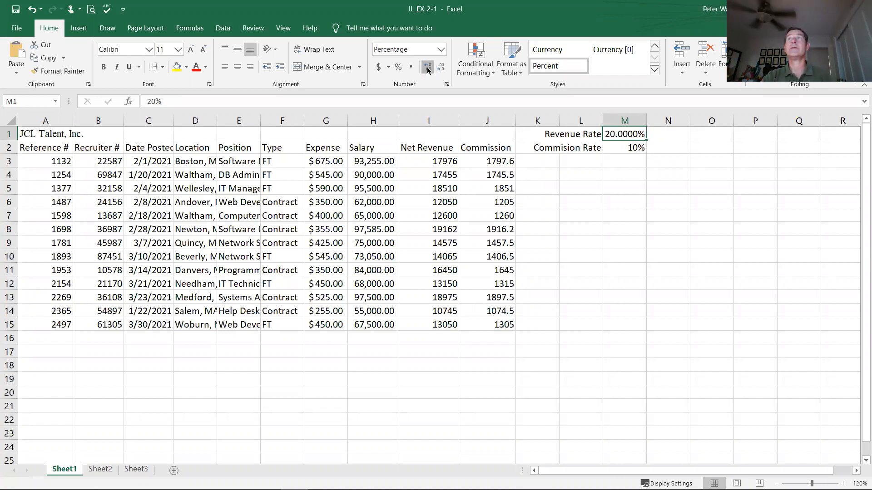
click(441, 70)
click(441, 70)
click(442, 70)
click(441, 70)
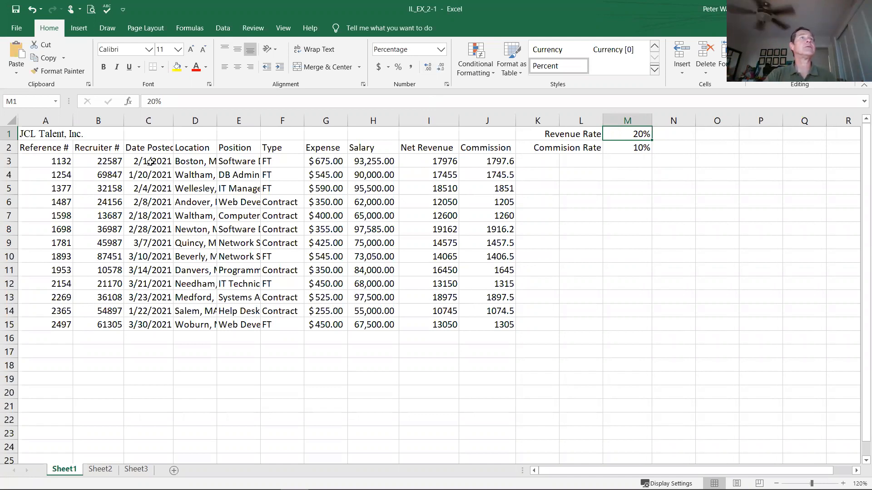
Step: Format the Date Posted values in C3:C15 with the 14-Mar date type and select C3 to check its underlying date
drag(146, 160, 162, 325)
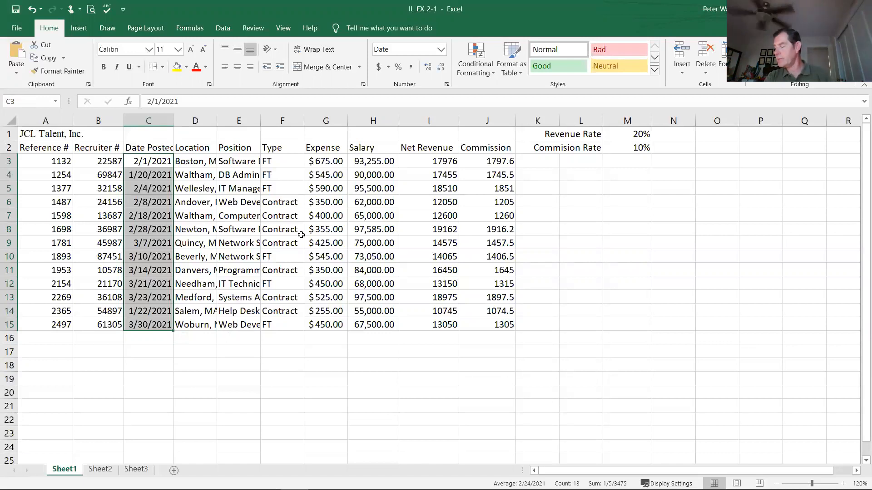
click(447, 85)
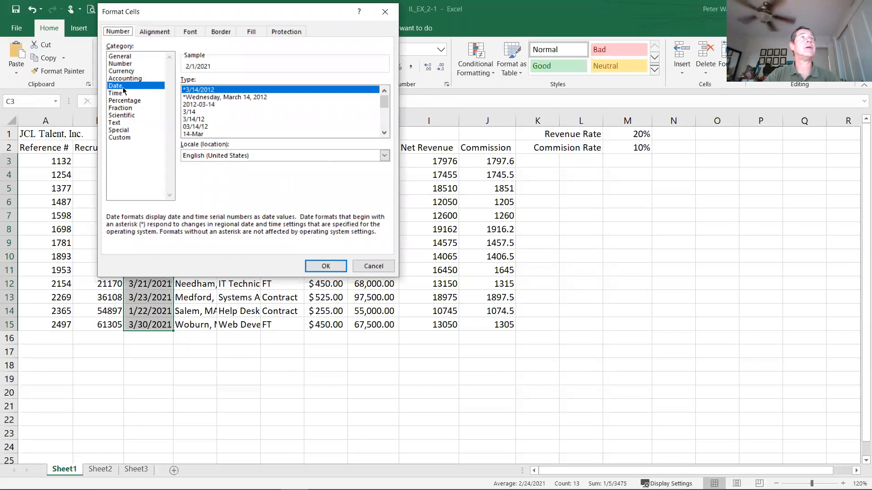
scroll(268, 110, down, 2)
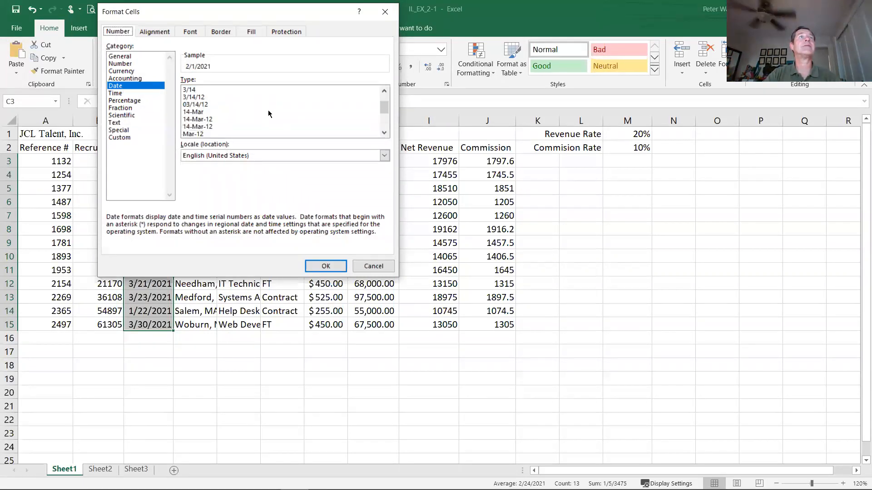
scroll(268, 110, up, 2)
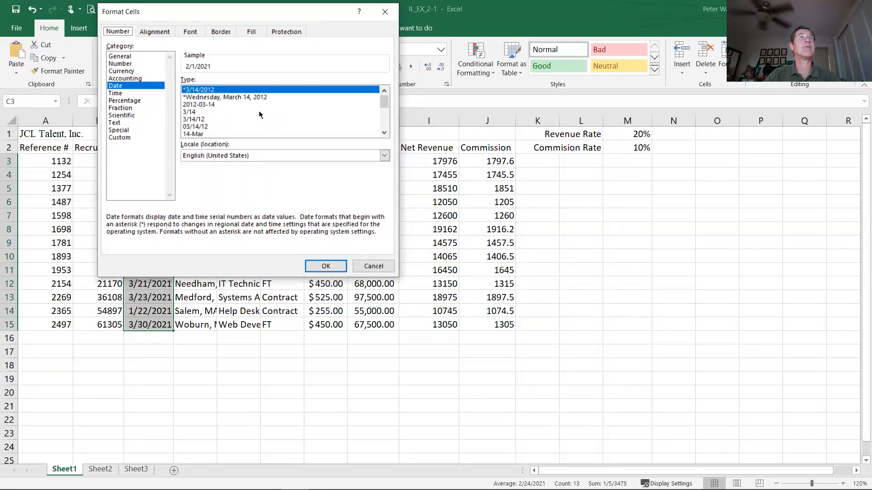
click(197, 135)
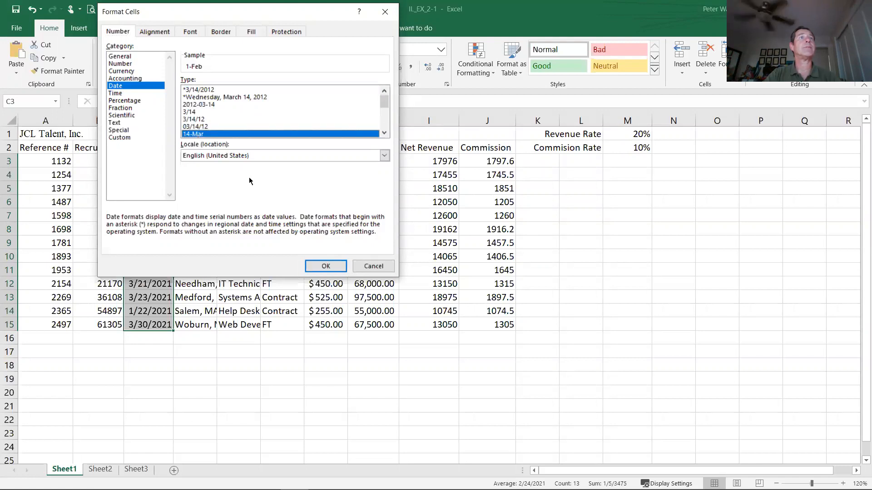
click(326, 266)
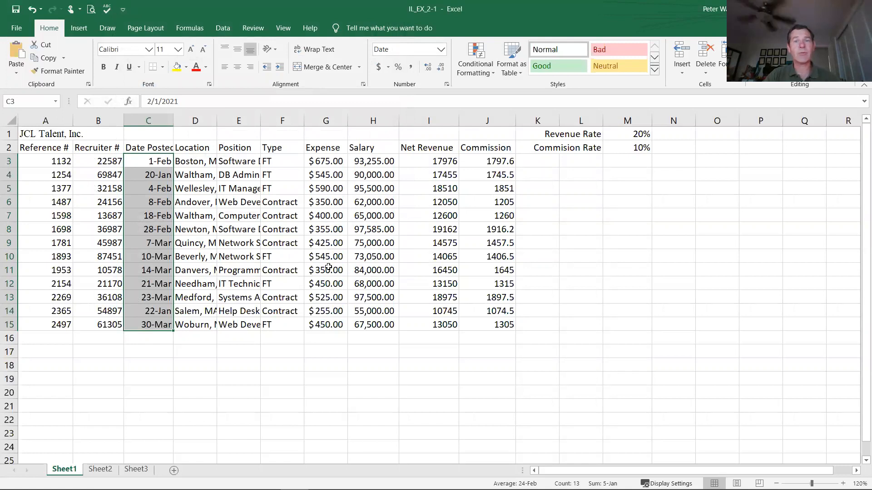
click(158, 159)
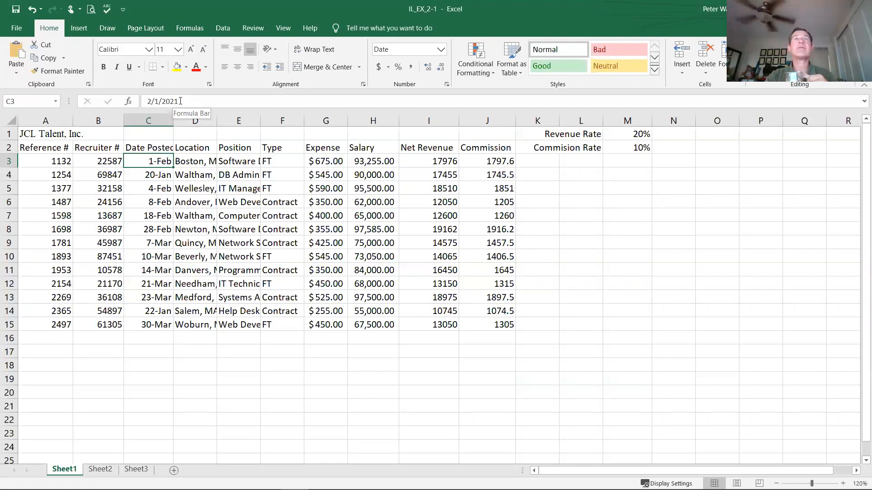
Step: Apply the Currency number format to the Net Revenue and Commission values in I3:J15
click(418, 164)
drag(418, 173, 495, 324)
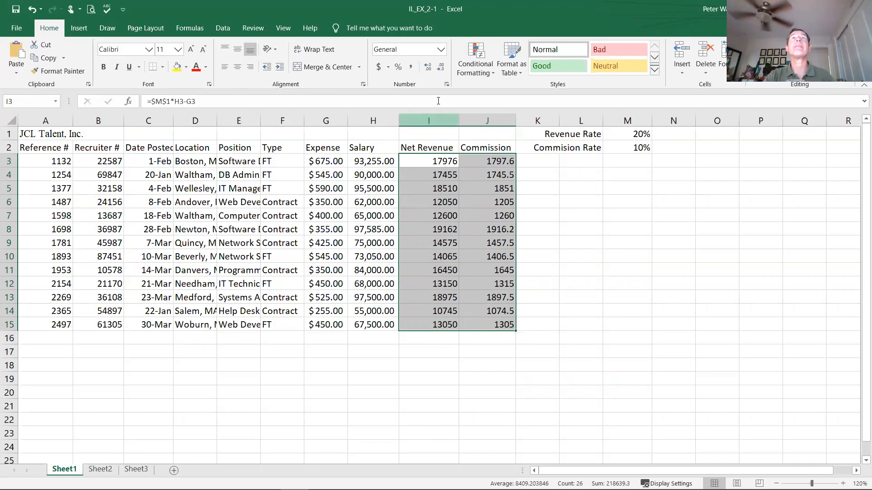
click(447, 84)
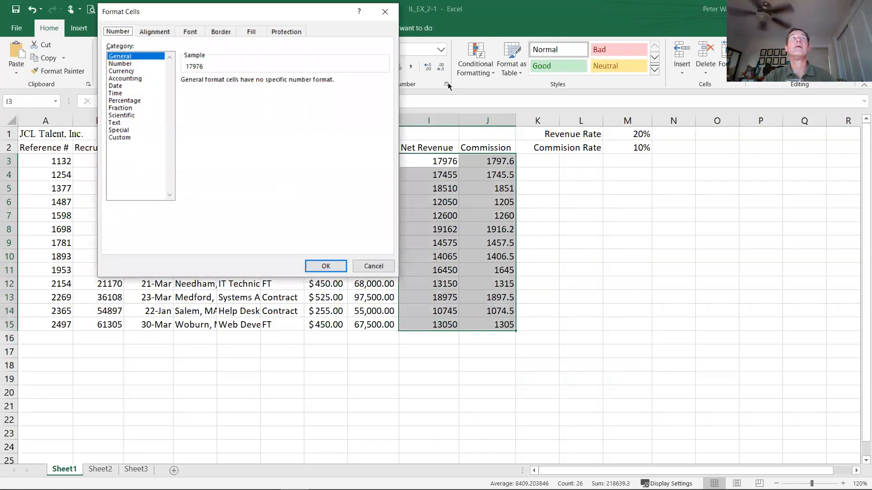
click(127, 72)
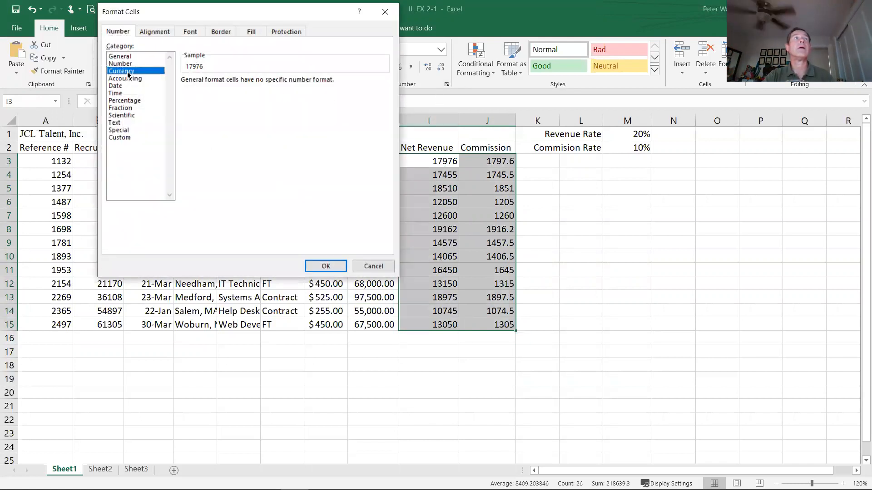
click(325, 266)
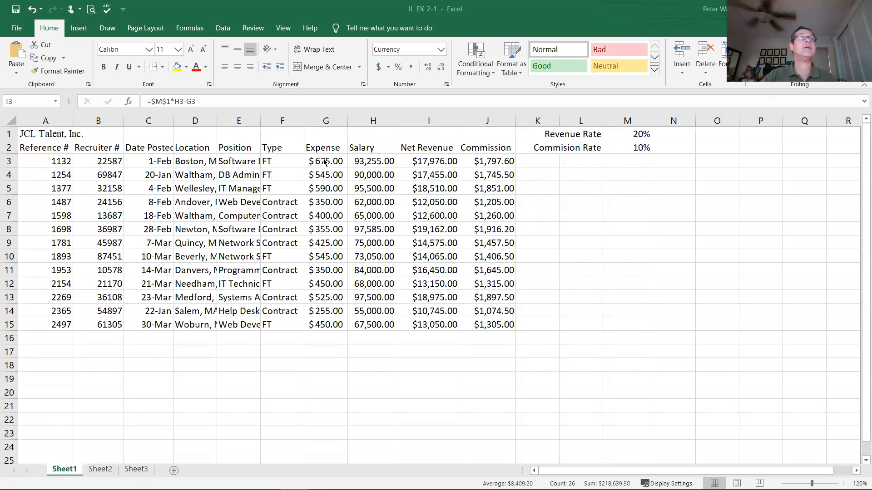
Step: Decrease the Expense, Salary and Net Revenue values in G3:I15 to zero decimal places and deselect the range
click(325, 163)
drag(349, 182, 444, 324)
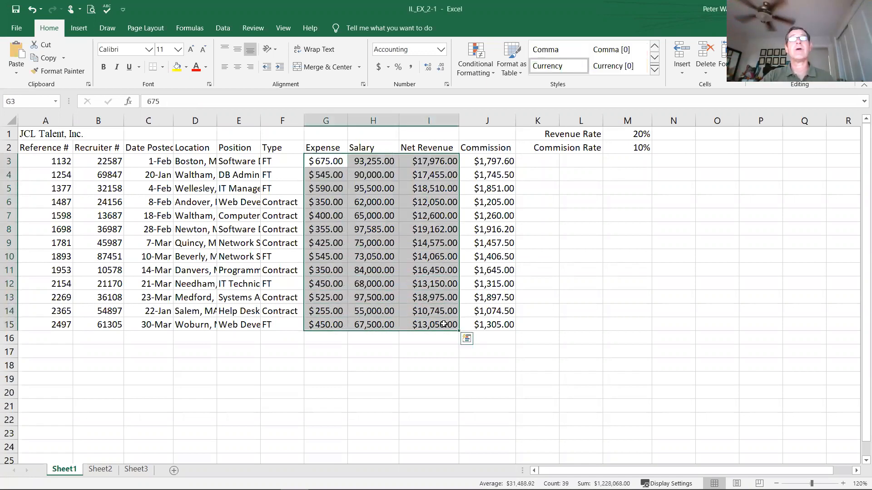
click(439, 68)
click(440, 68)
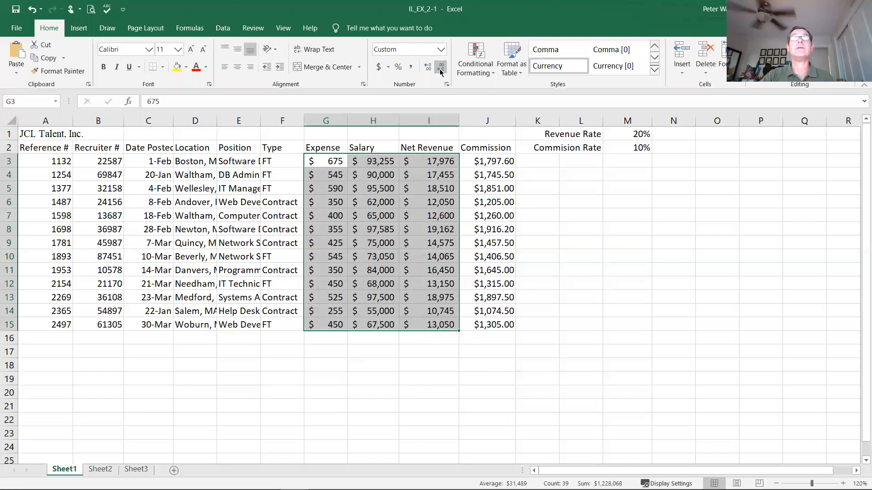
click(387, 359)
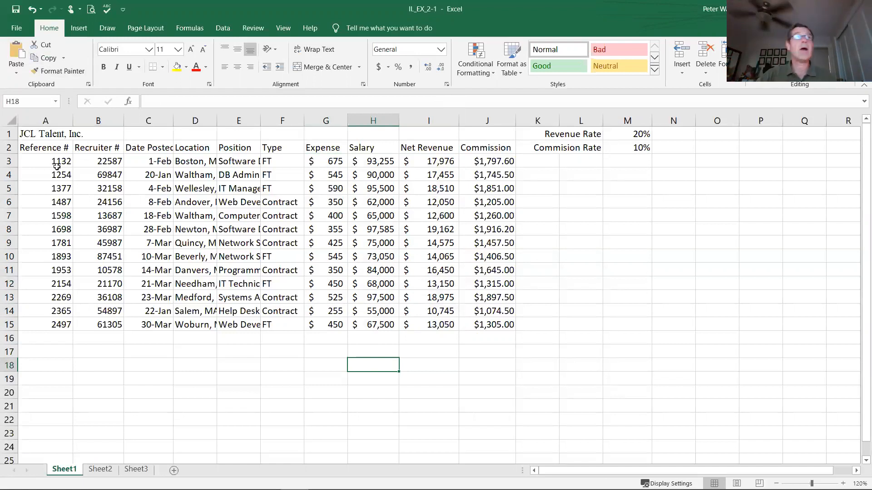
Step: Set the JCL Talent, Inc. title in A1 to Calibri at font size 20
click(39, 135)
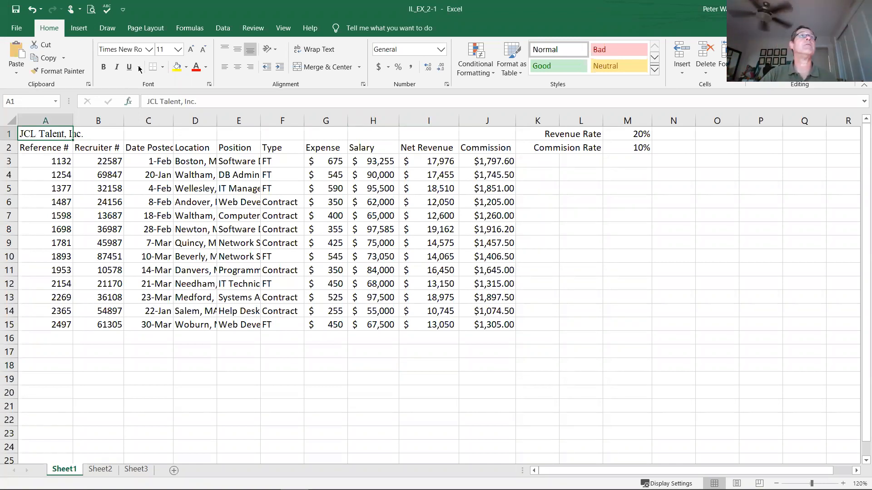
click(149, 49)
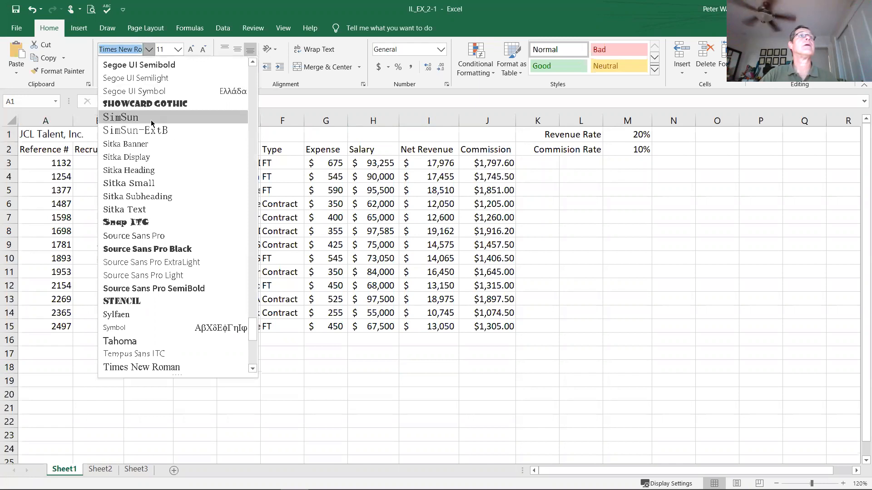
text(Calibri Light)
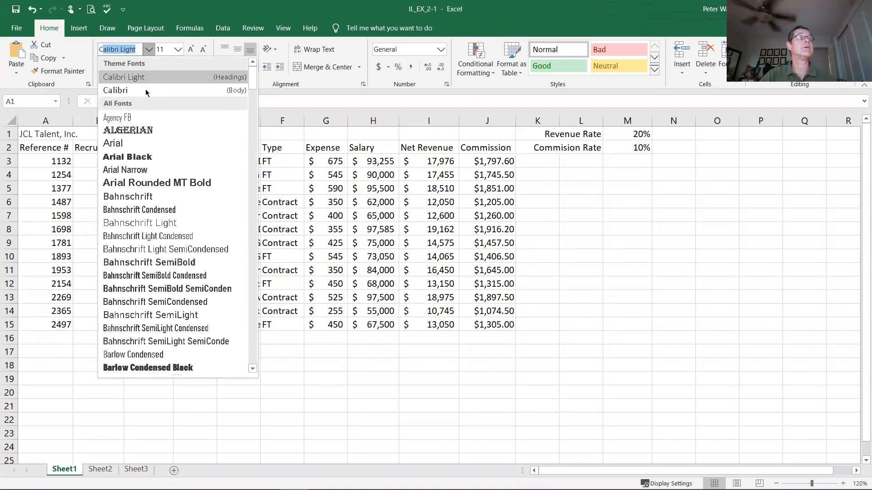
click(146, 90)
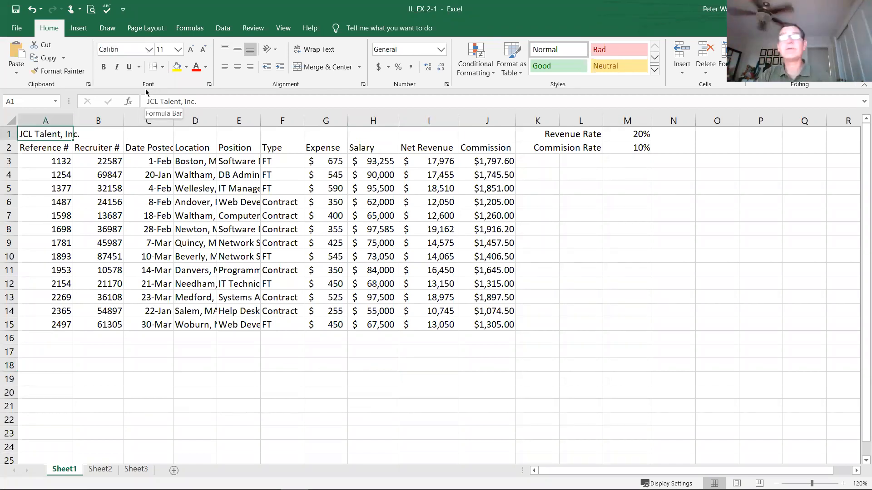
click(178, 49)
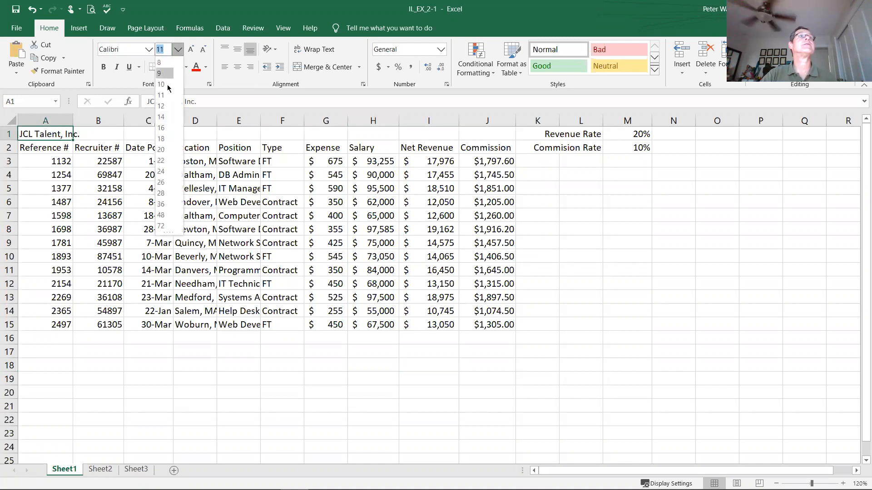
click(163, 150)
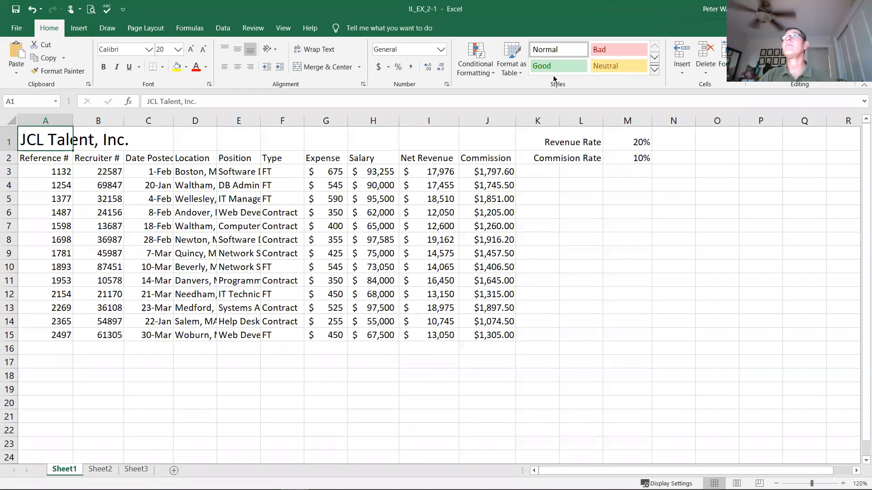
Step: Apply the Heading 1 cell style to the JCL Talent, Inc. title in A1
click(654, 70)
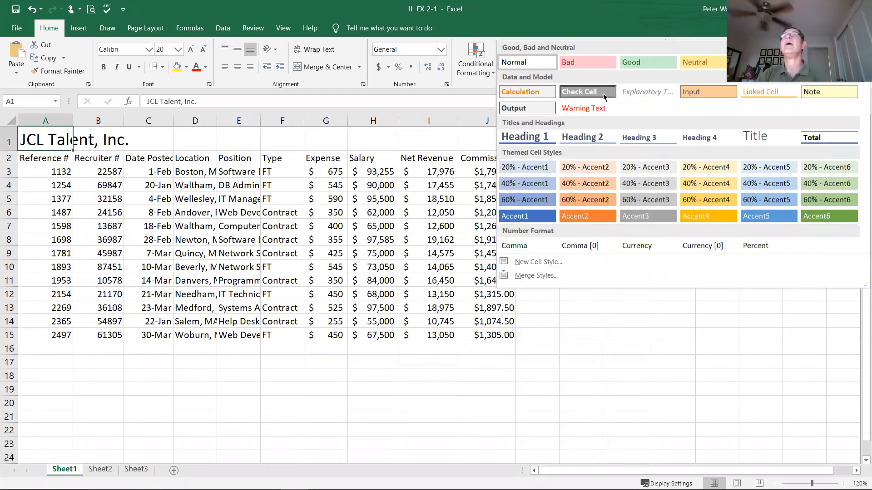
click(523, 138)
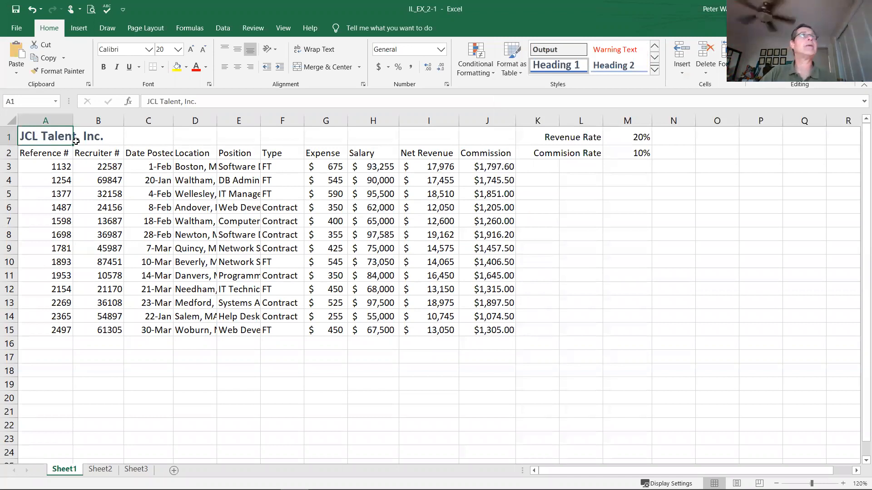
click(52, 138)
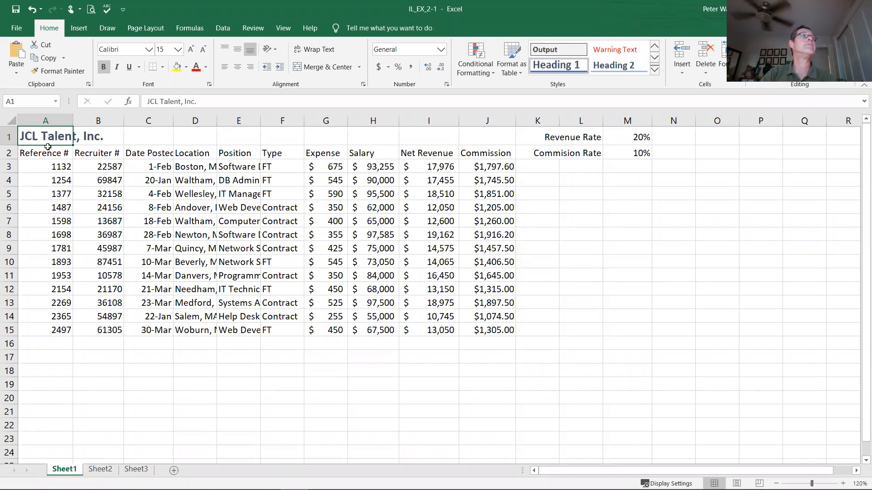
Step: Apply the Heading 2 cell style to the column labels in A2:J2 and deselect the range
click(52, 153)
drag(52, 153, 473, 152)
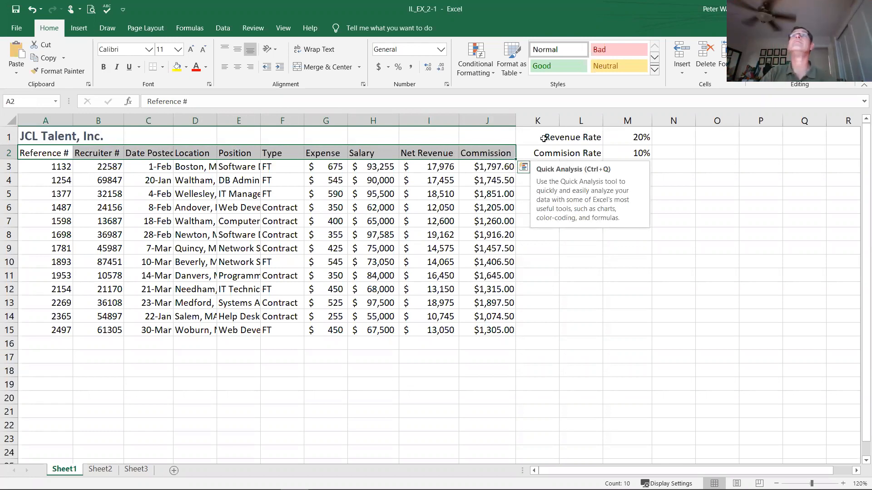
click(654, 72)
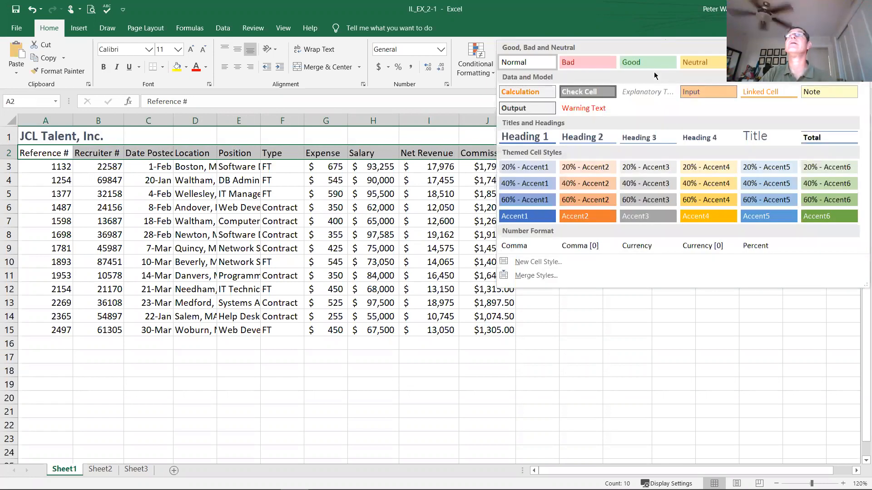
click(584, 145)
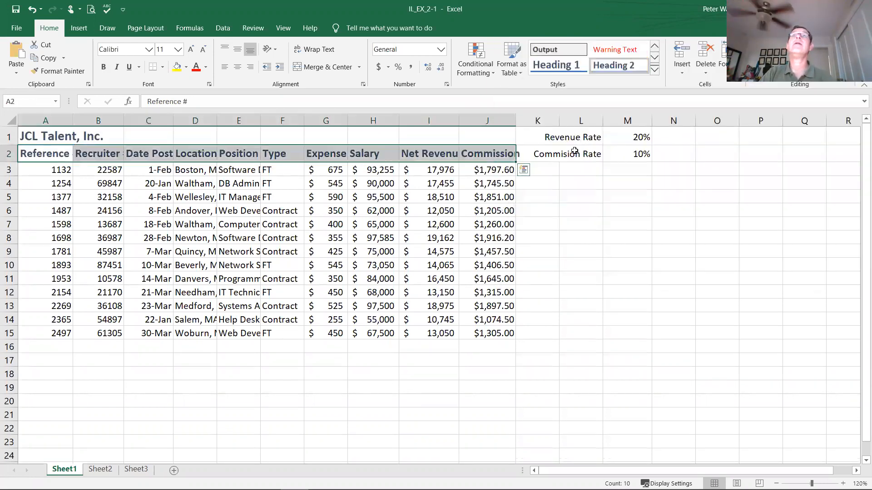
click(549, 201)
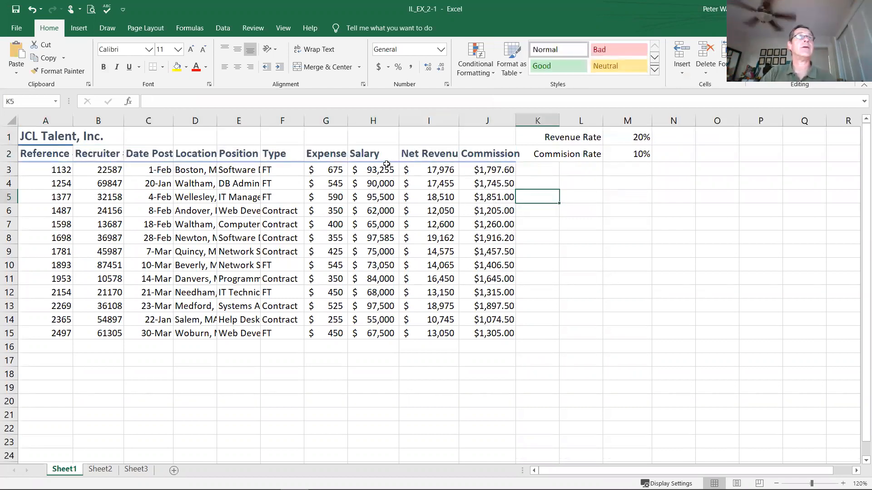
Step: Examine the font settings of the column labels in H2, A2, B2 and C2 and view the available font colors
click(371, 155)
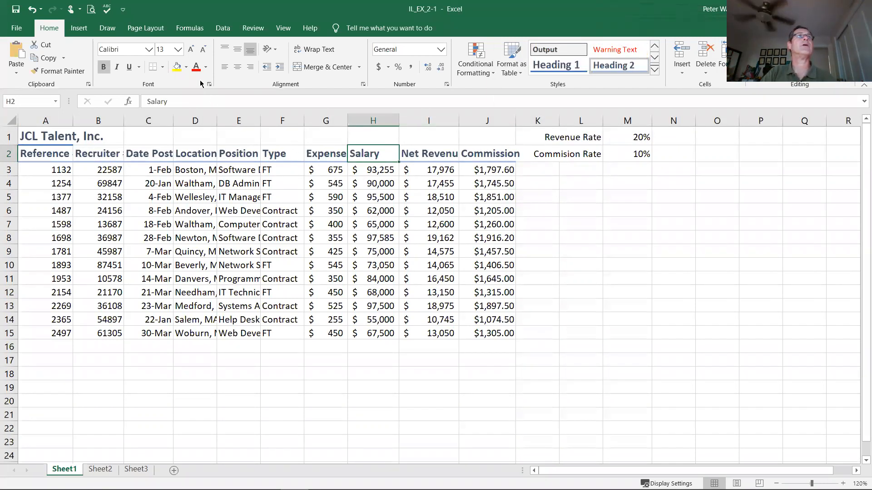
click(63, 156)
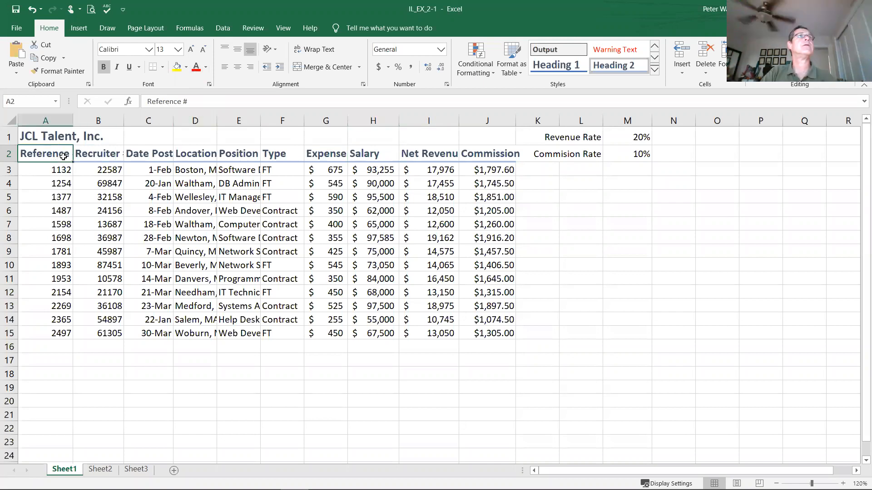
click(94, 153)
click(151, 157)
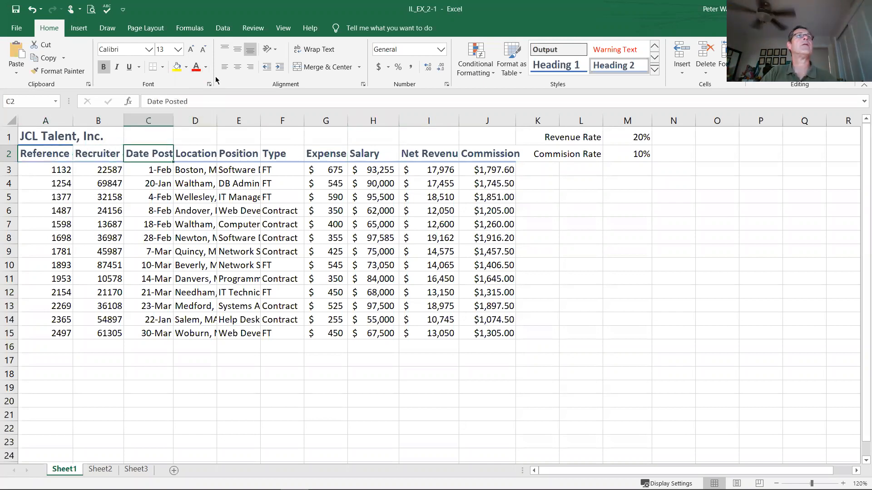
click(206, 68)
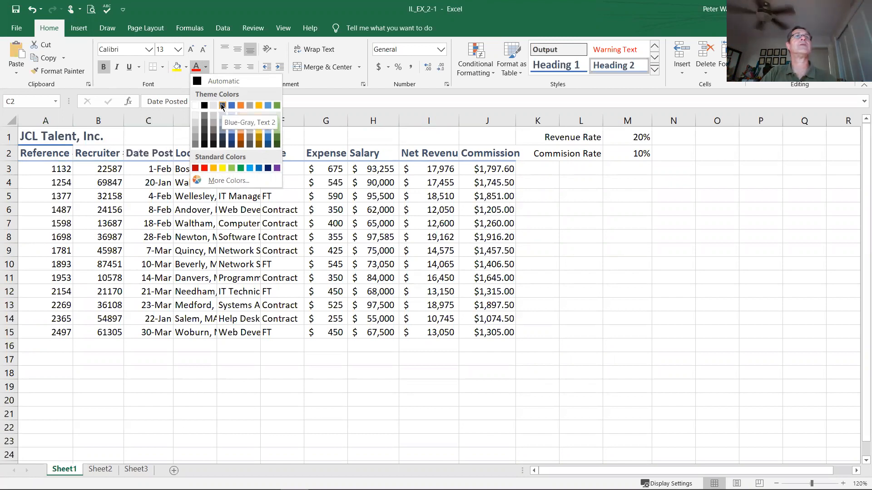
click(562, 201)
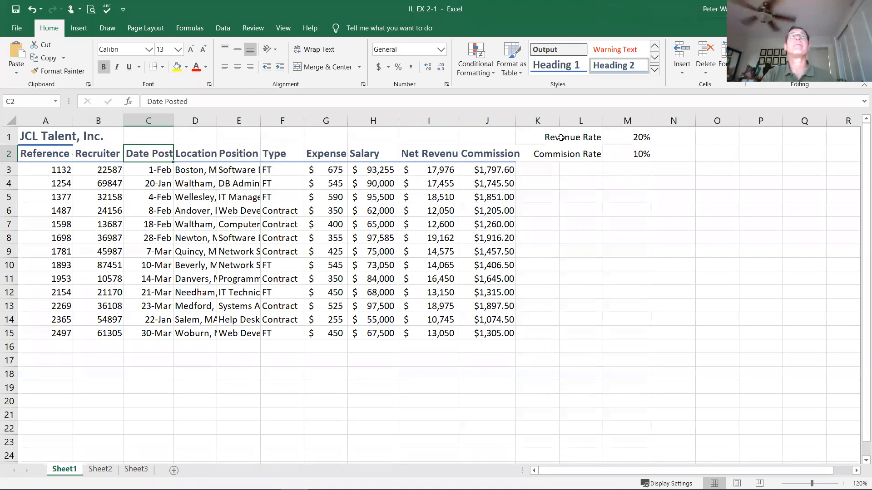
Step: Apply the Heading 4 cell style to the Revenue Rate and Commision Rate labels in L1:L2
click(587, 137)
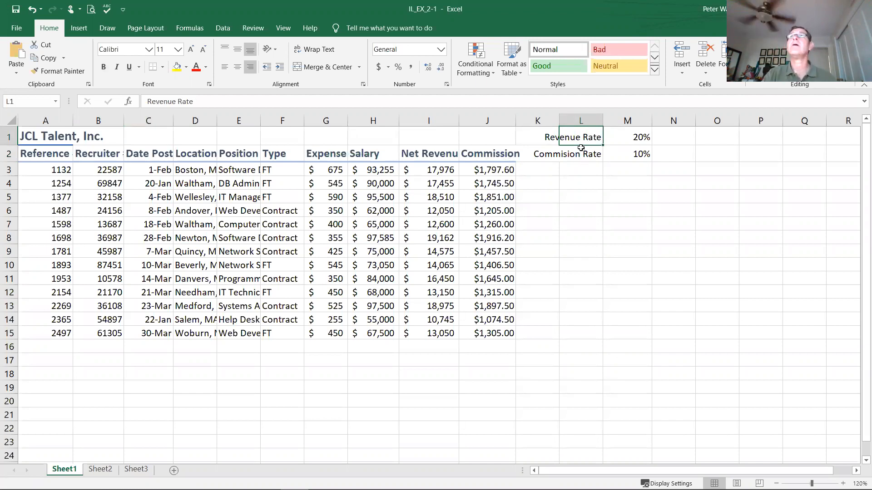
drag(582, 138, 585, 154)
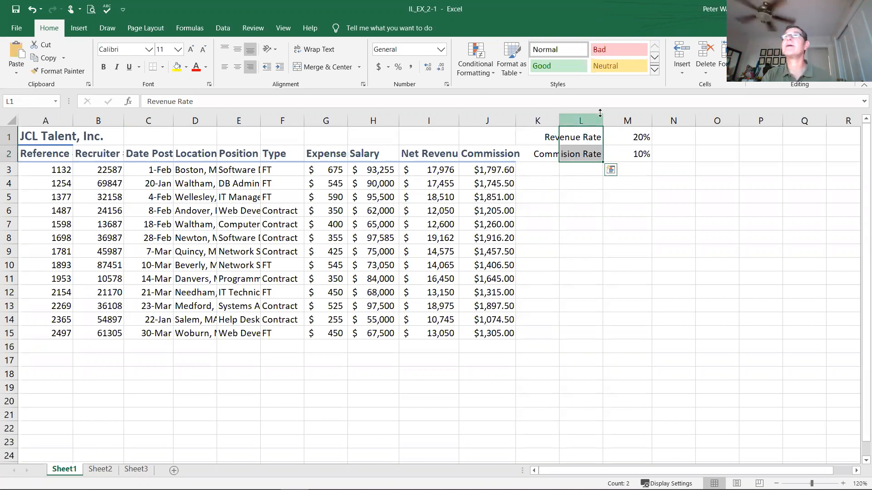
click(655, 72)
click(707, 137)
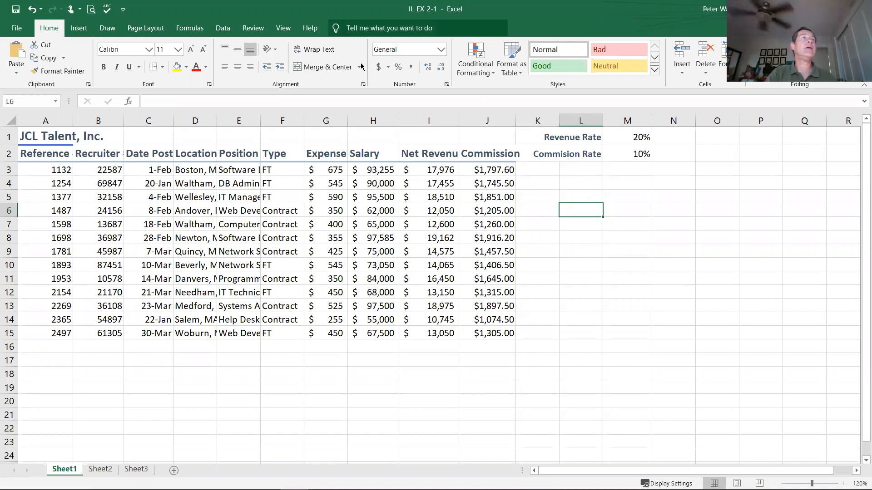
Step: Make the Reference # values in A3:A15 bold, trying italic on them and removing it again
click(32, 170)
drag(33, 170, 49, 332)
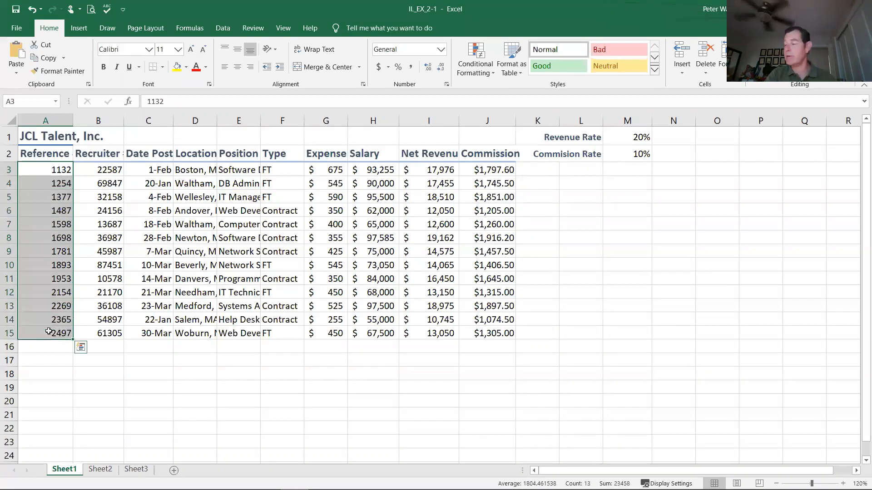
click(104, 68)
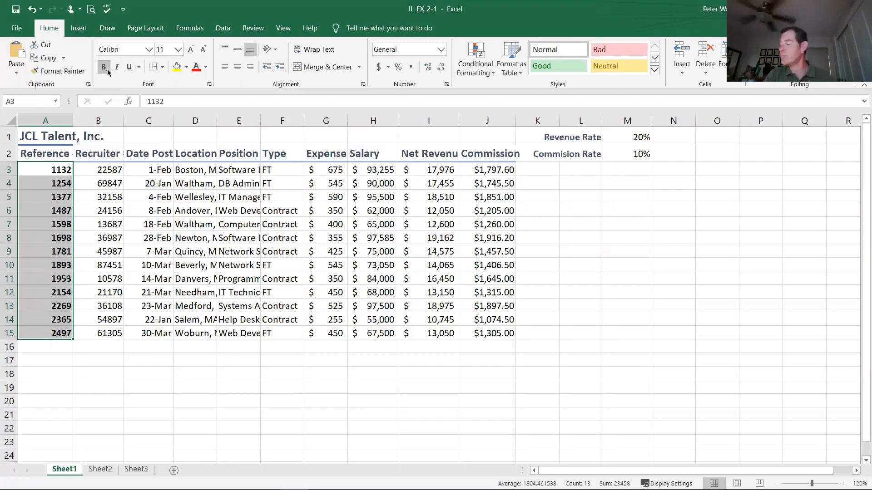
click(115, 72)
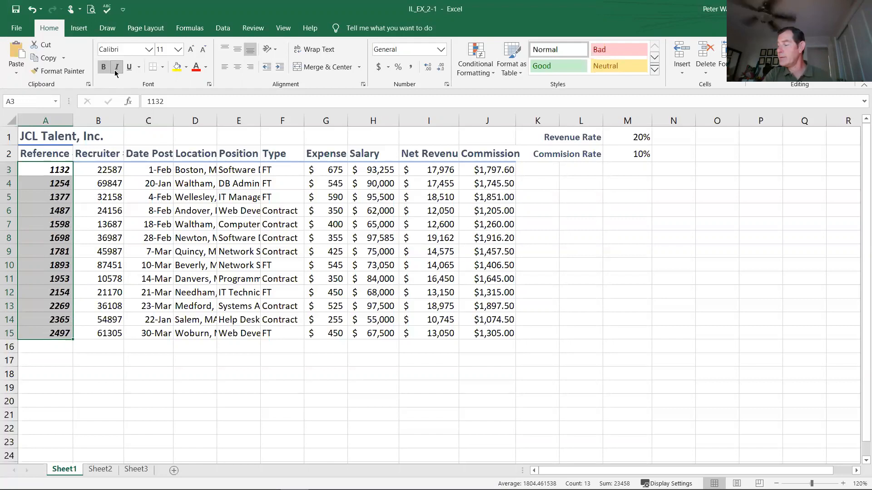
click(115, 72)
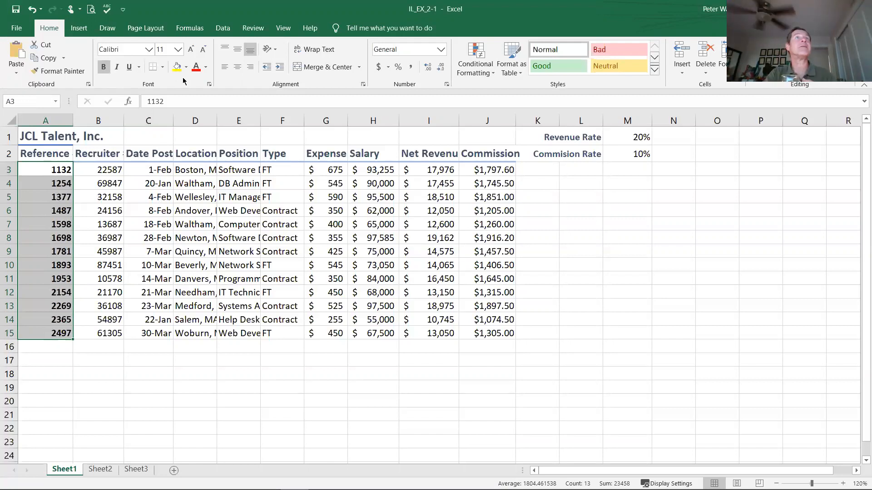
Step: Center the Reference # values in A3:A15 and copy their formatting to the Recruiter # values in B3:B15 with Format Painter
click(237, 68)
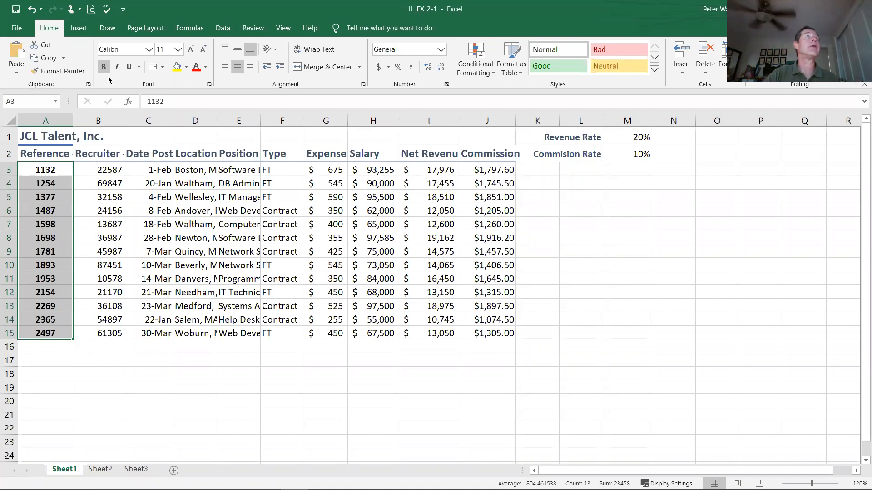
click(56, 71)
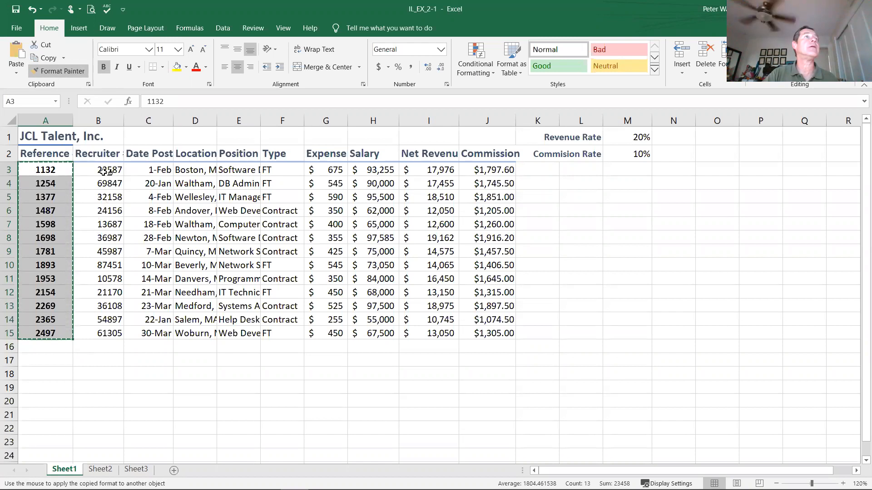
drag(108, 170, 97, 327)
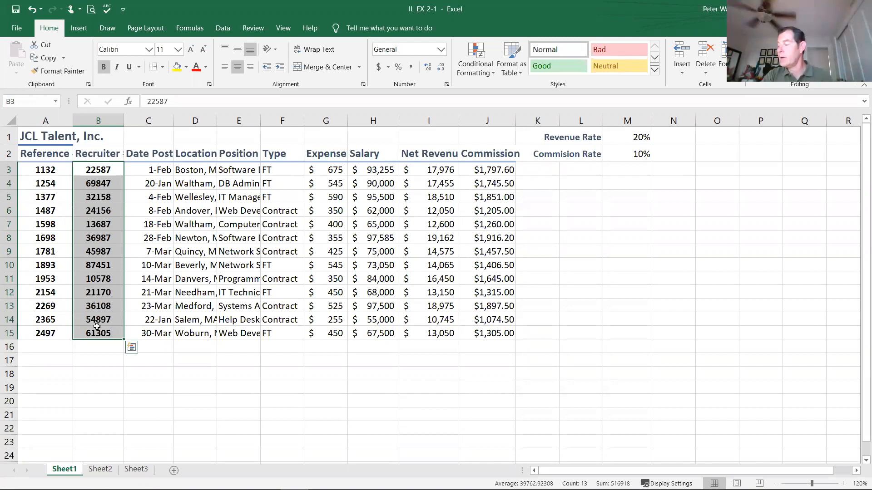
Step: Merge and center the title across A1:J1, toggling the merge off and on again and viewing the other merge options
click(46, 137)
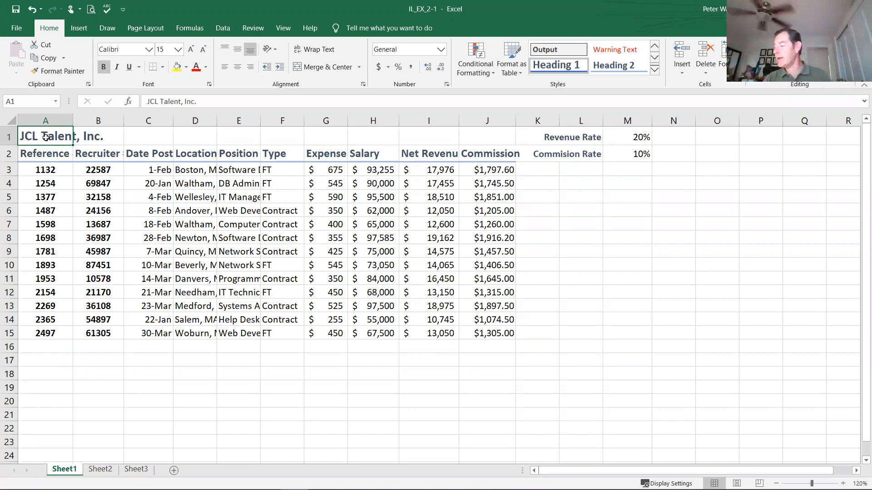
drag(39, 137, 493, 138)
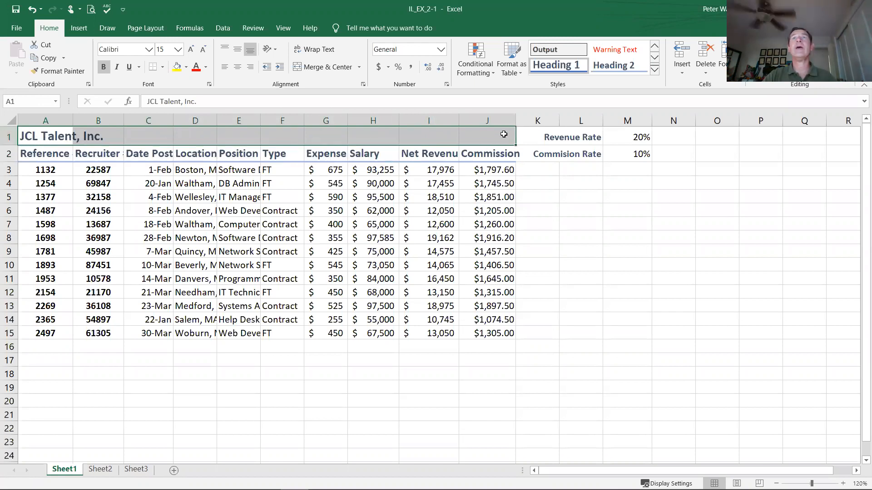
click(320, 68)
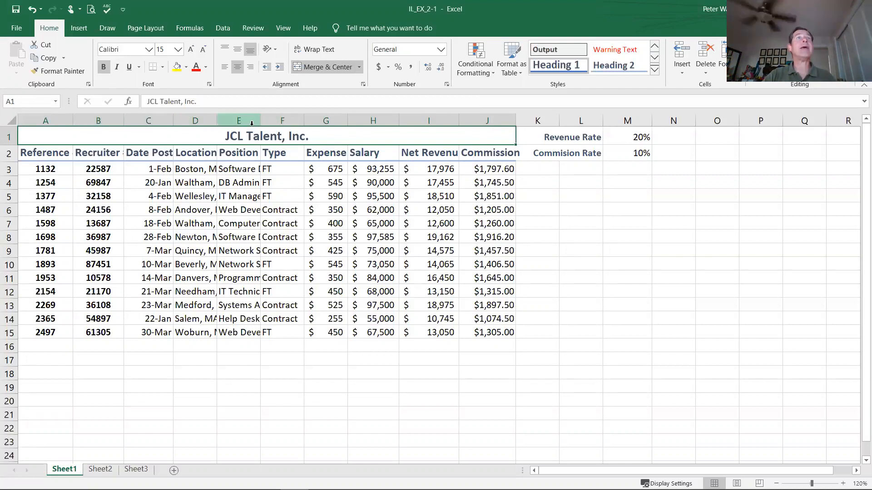
click(322, 68)
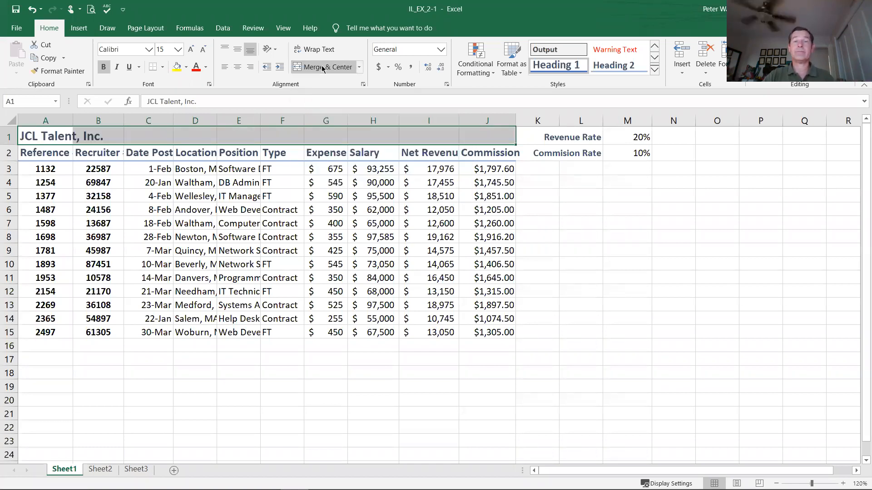
click(323, 68)
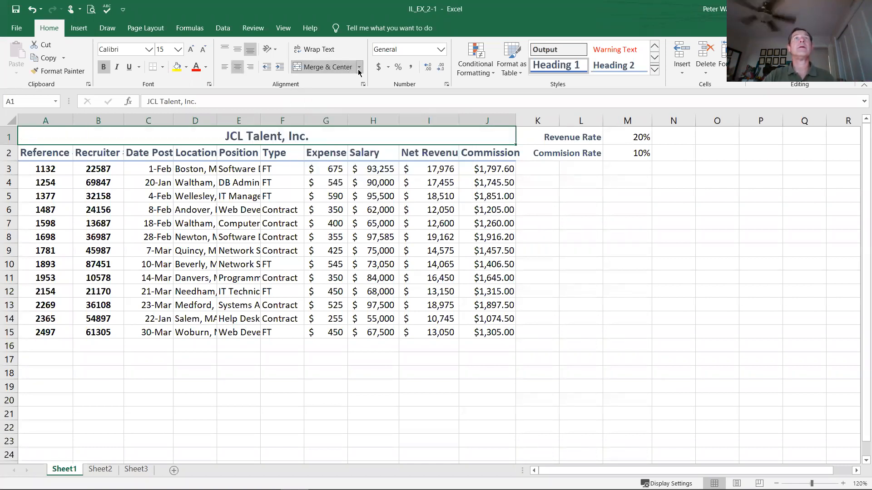
click(359, 68)
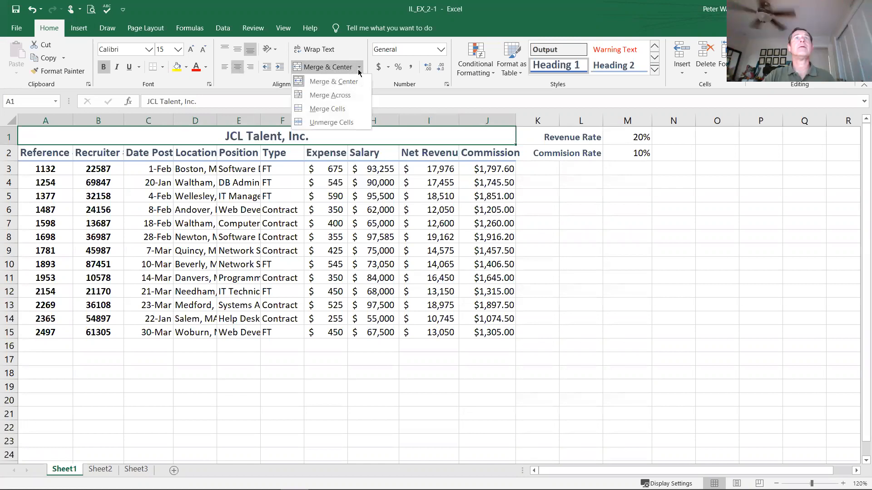
click(342, 99)
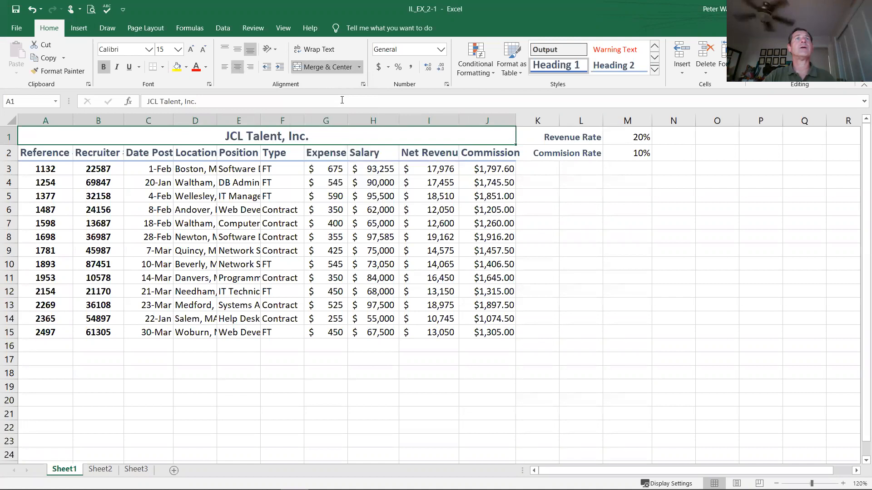
Step: Try Merge Across on the title cells A1:J1 and unmerge them again
click(358, 66)
click(350, 95)
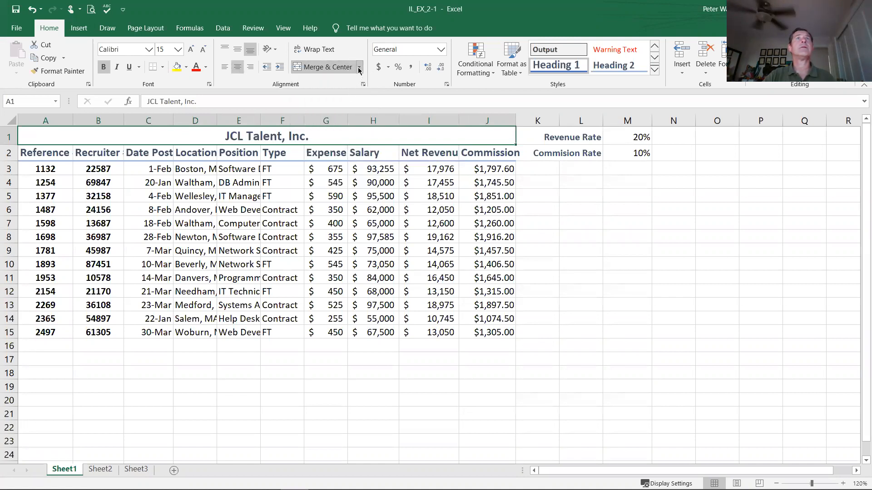
click(334, 68)
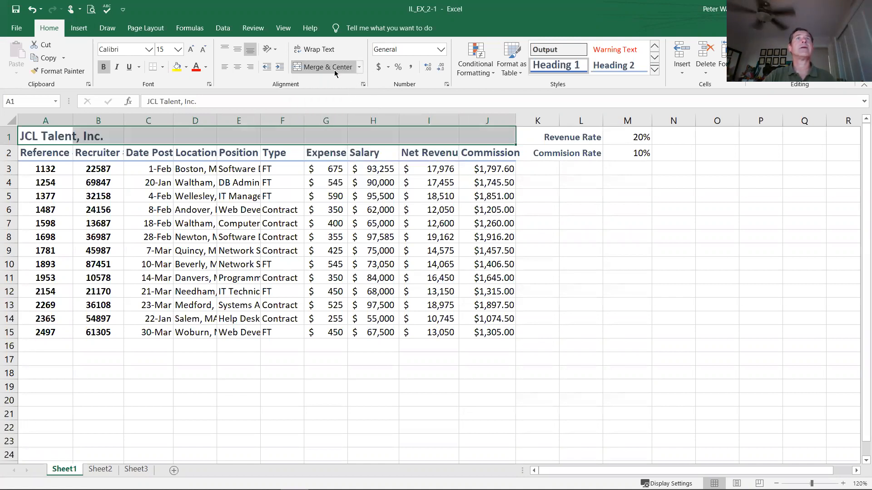
click(359, 67)
click(343, 94)
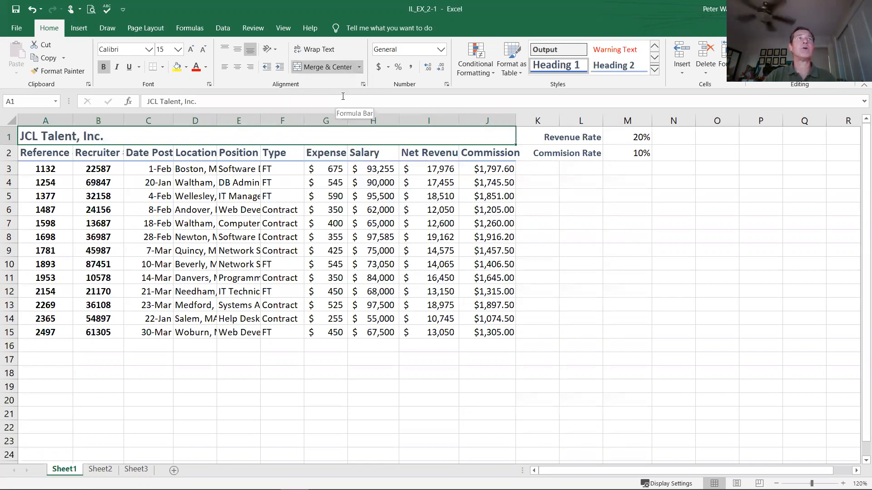
click(358, 67)
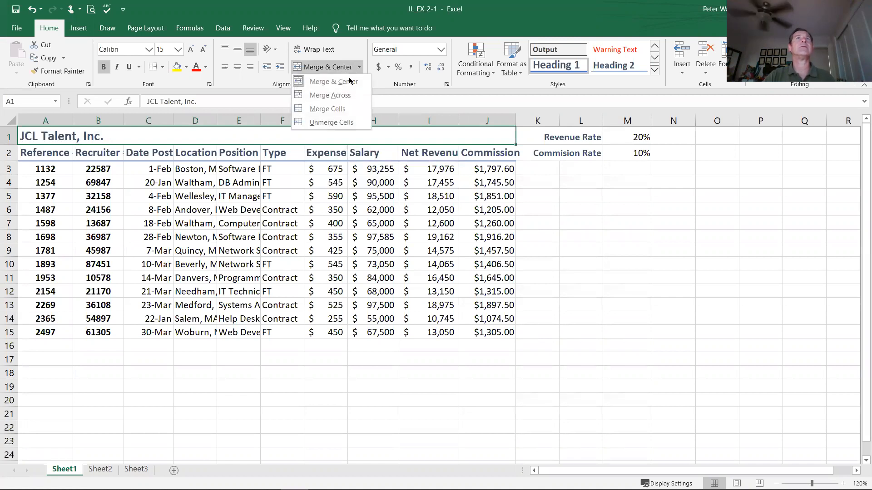
click(343, 67)
Step: Try Merge Cells on the title range A1:J1, unmerge it, and reapply Merge & Center
click(359, 67)
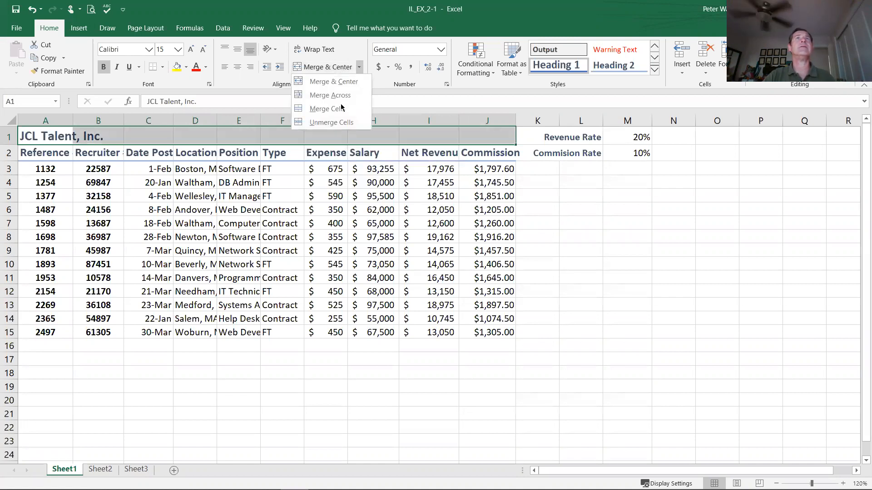
click(338, 111)
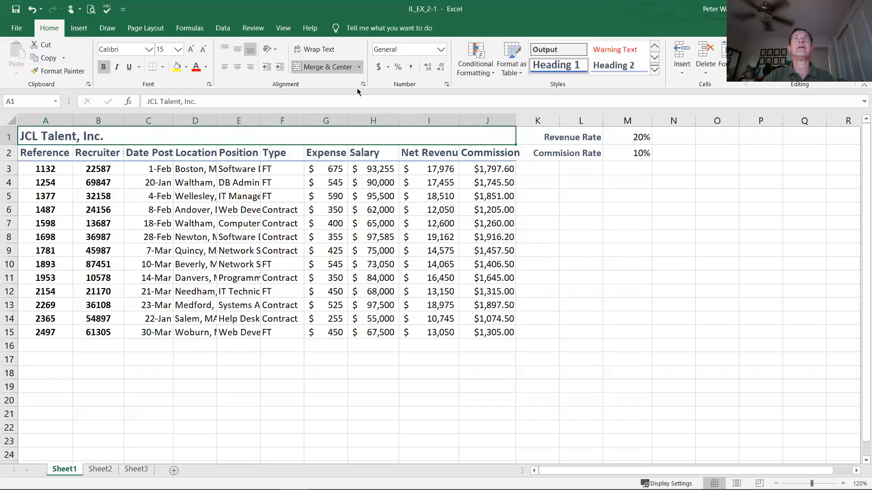
click(352, 68)
click(359, 68)
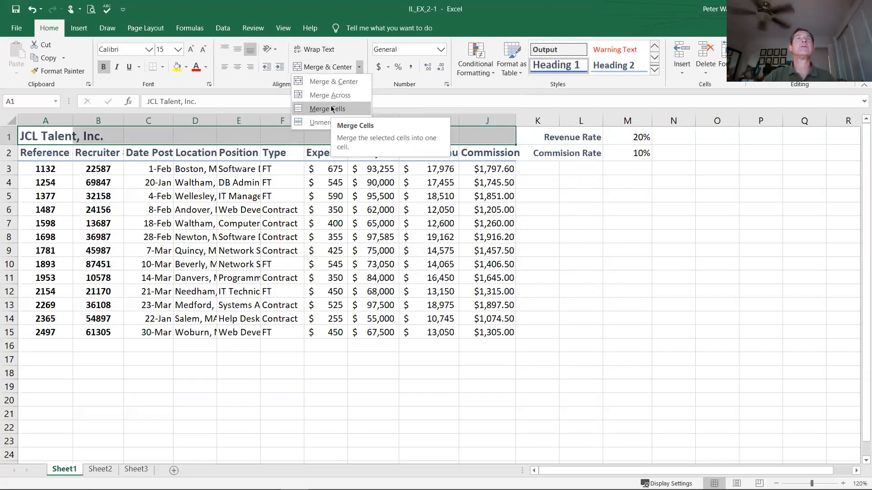
click(333, 80)
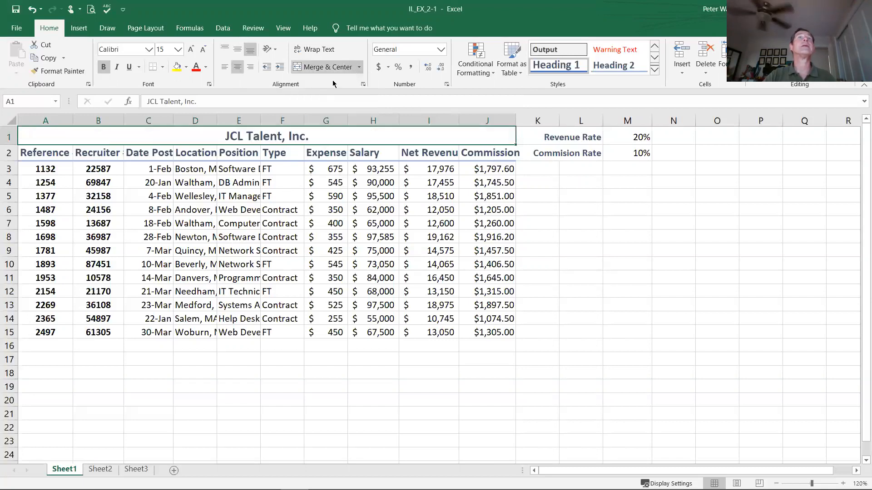
Step: Widen column C manually enough to fit the full Date Posted heading
click(341, 207)
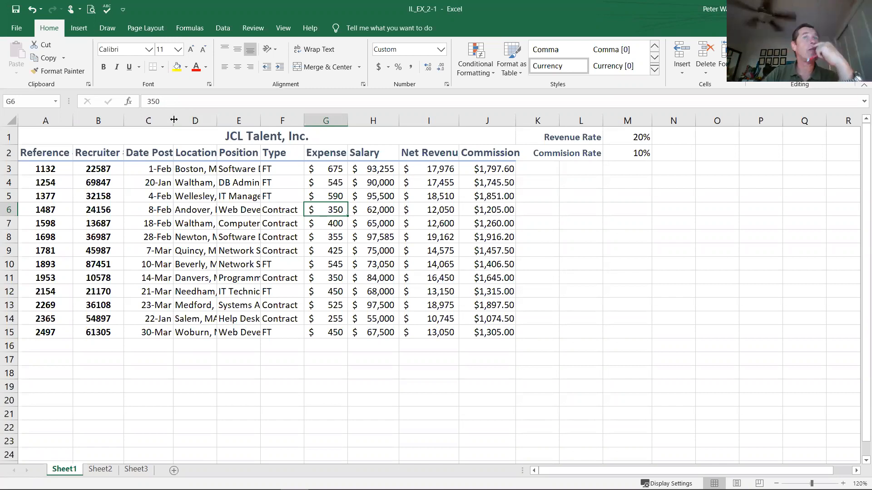
drag(174, 120, 174, 120)
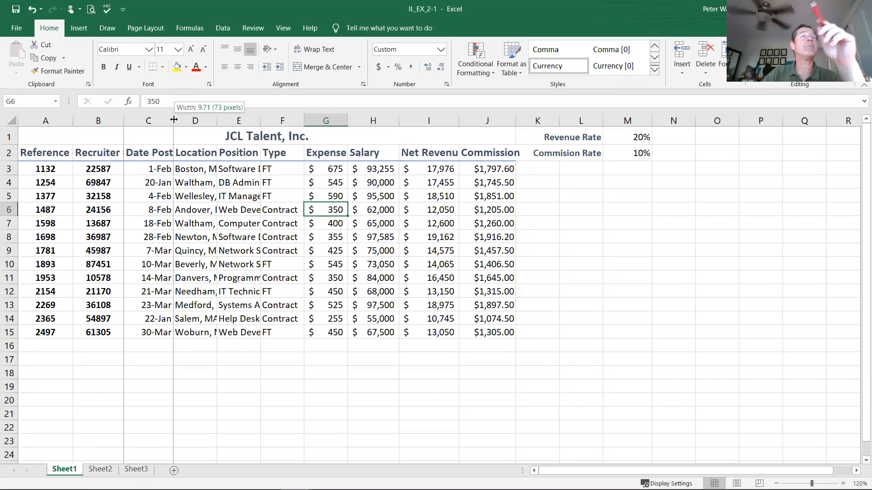
drag(174, 120, 174, 119)
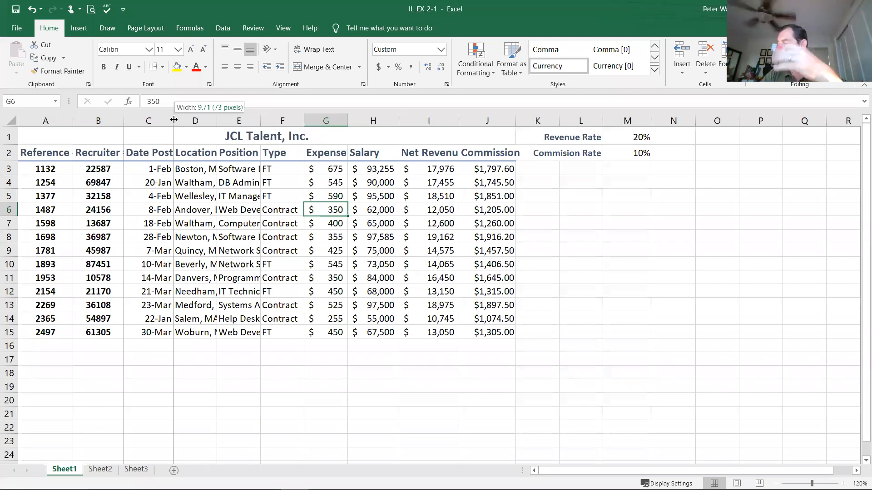
drag(173, 120, 188, 117)
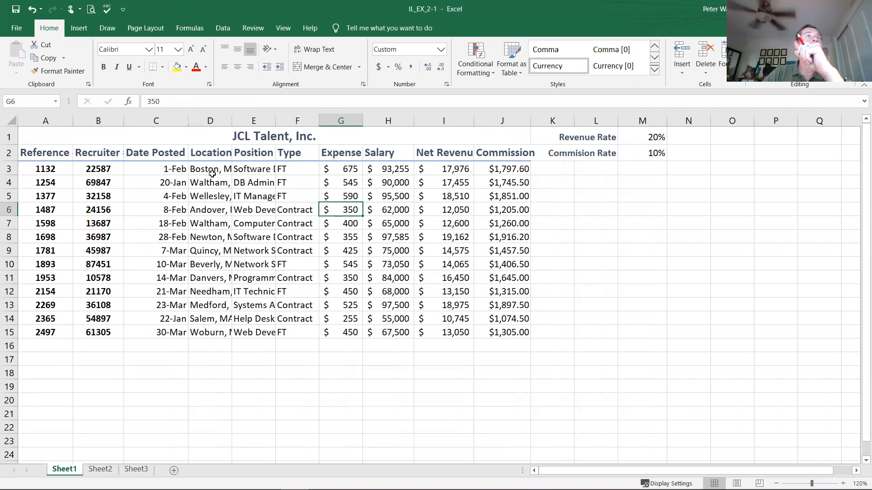
Step: Examine the full contents of the cut-off Location entries in column D, including the state abbreviations
drag(212, 174, 206, 336)
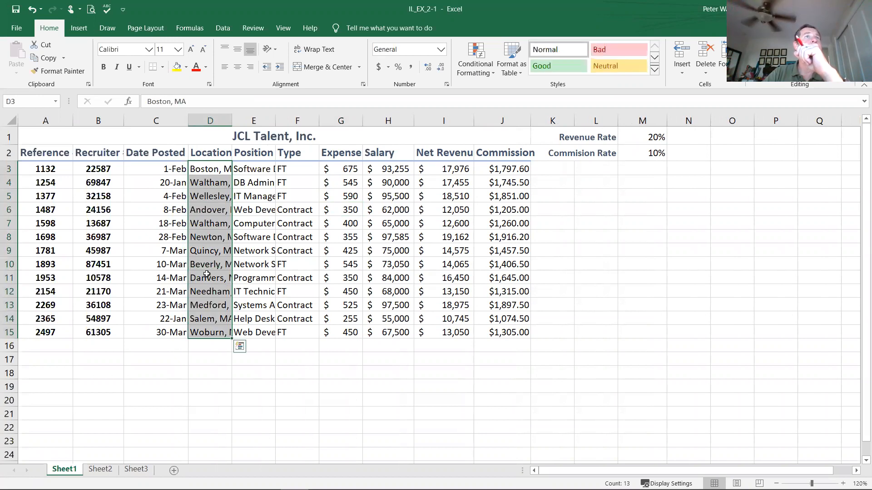
click(212, 170)
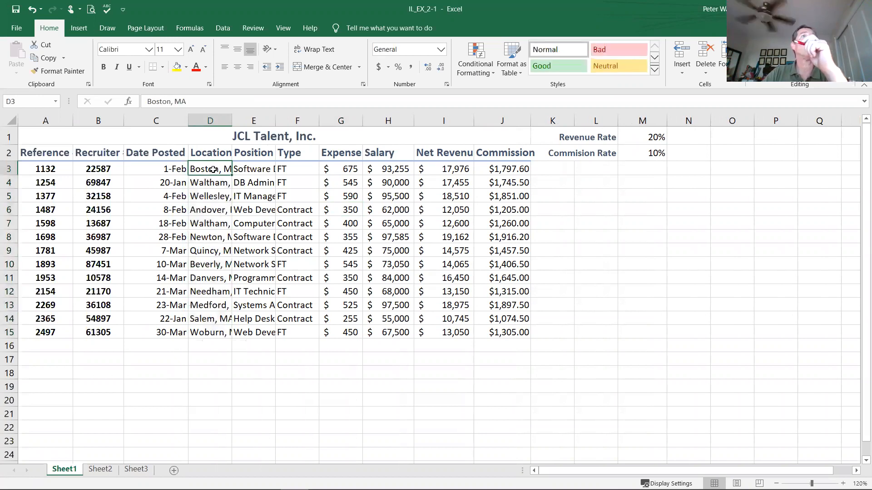
click(216, 185)
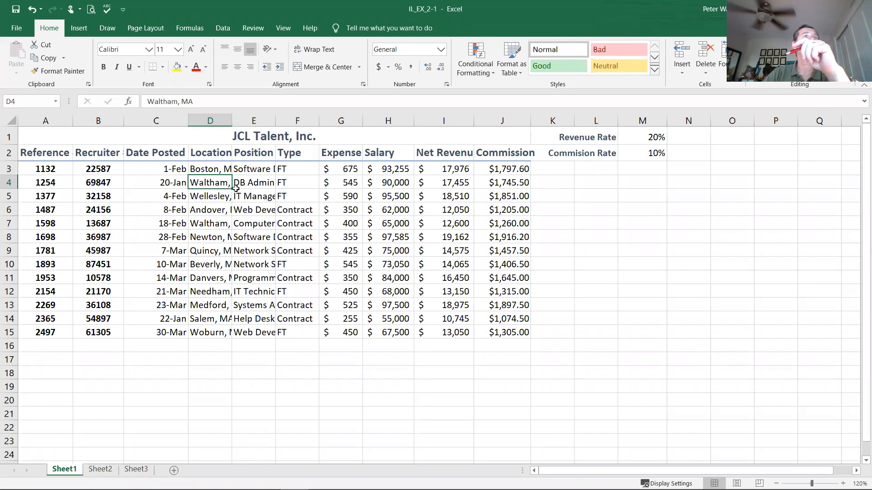
double_click(204, 98)
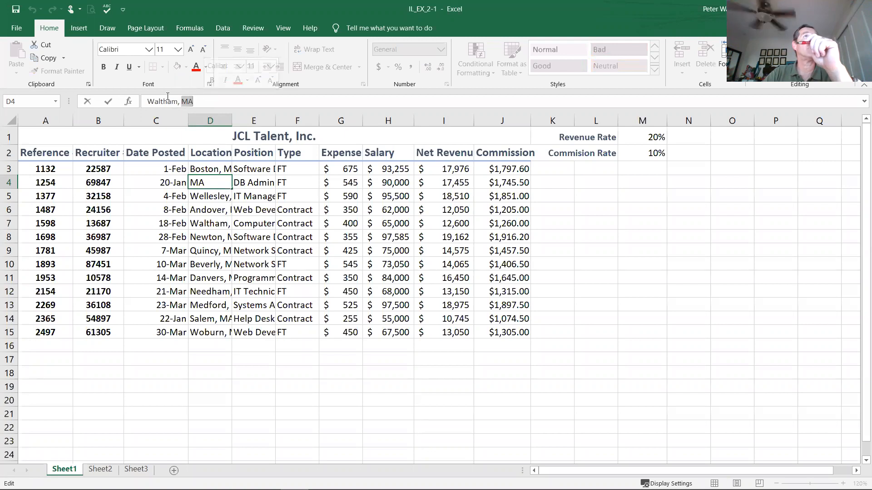
click(220, 197)
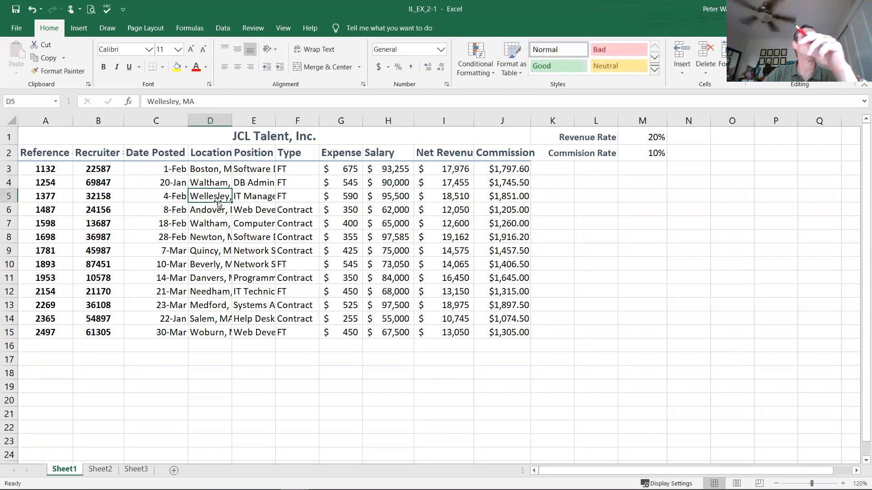
click(219, 222)
click(219, 247)
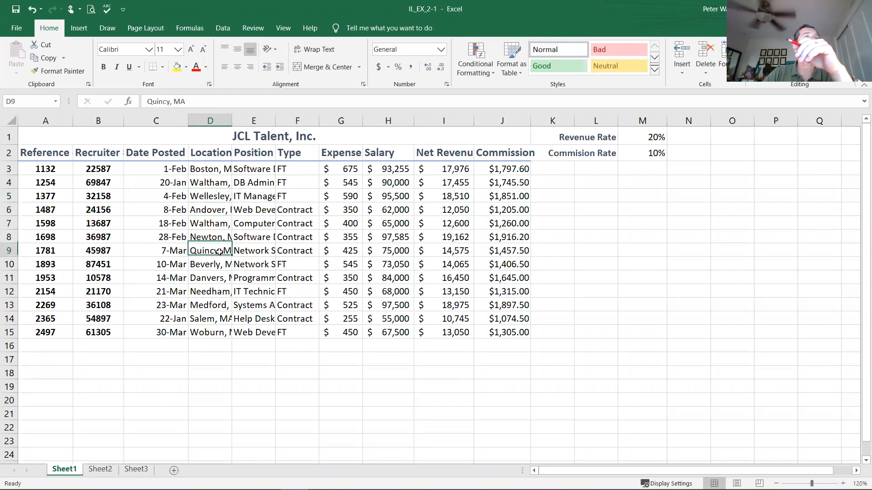
click(214, 308)
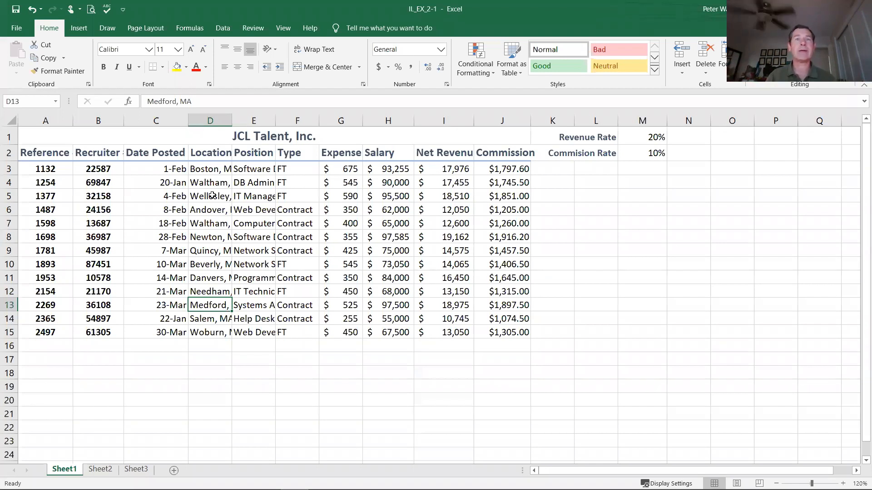
Step: AutoFit column D to its longest Location entry and check the entries in D12 and D5
double_click(232, 121)
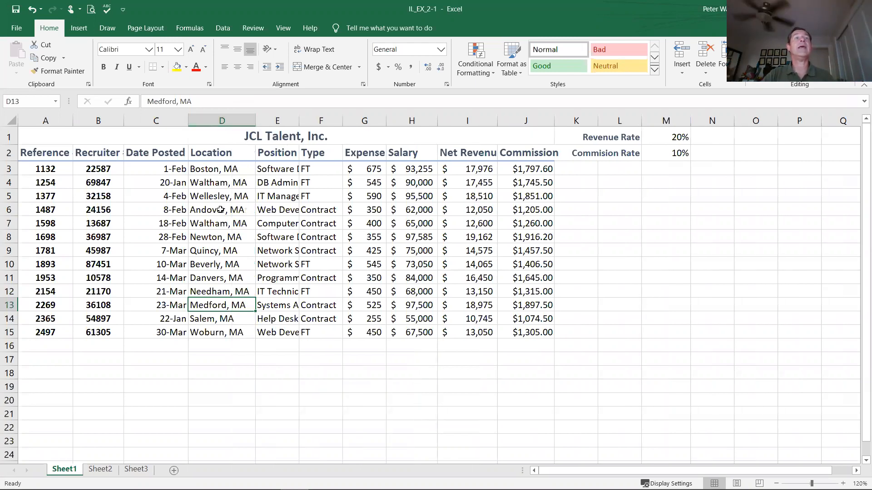
click(216, 291)
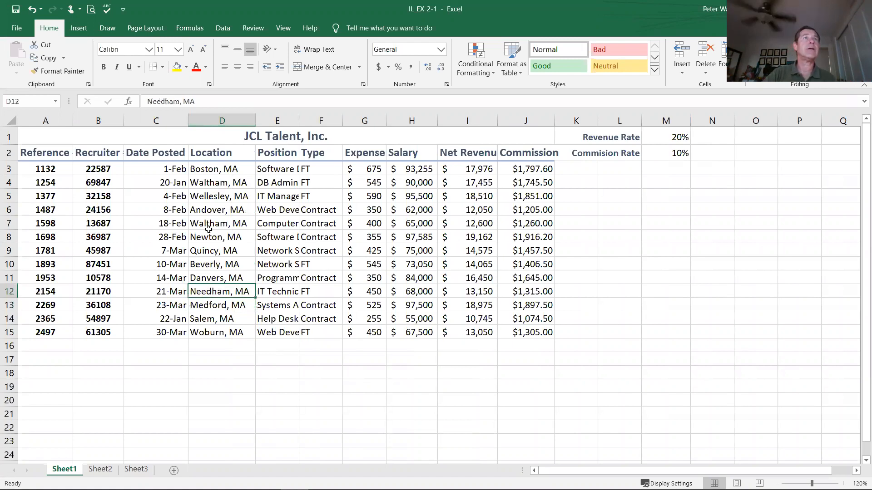
click(217, 196)
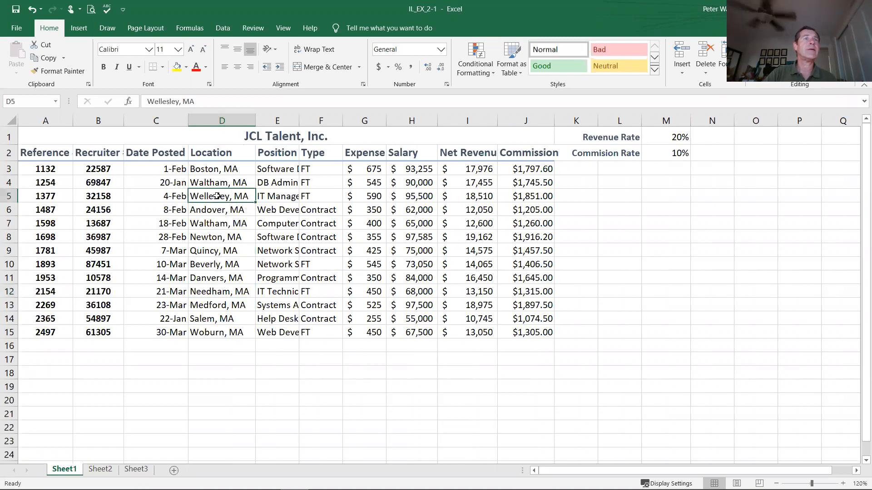
click(216, 291)
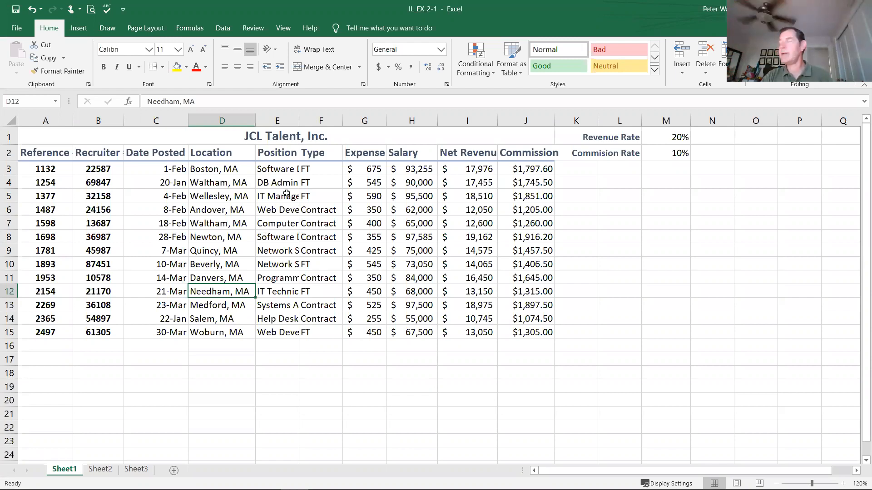
Step: Try auto-fitting the adjacent columns E through L together, and undo the width change
click(276, 121)
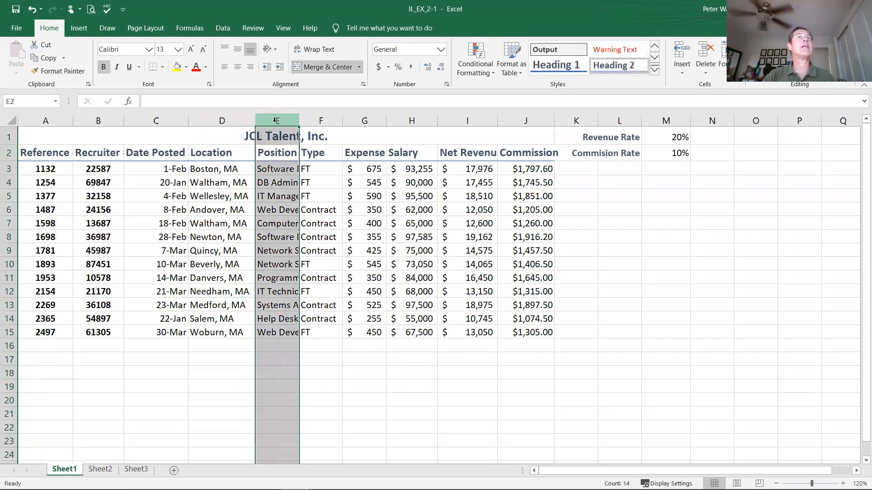
click(275, 121)
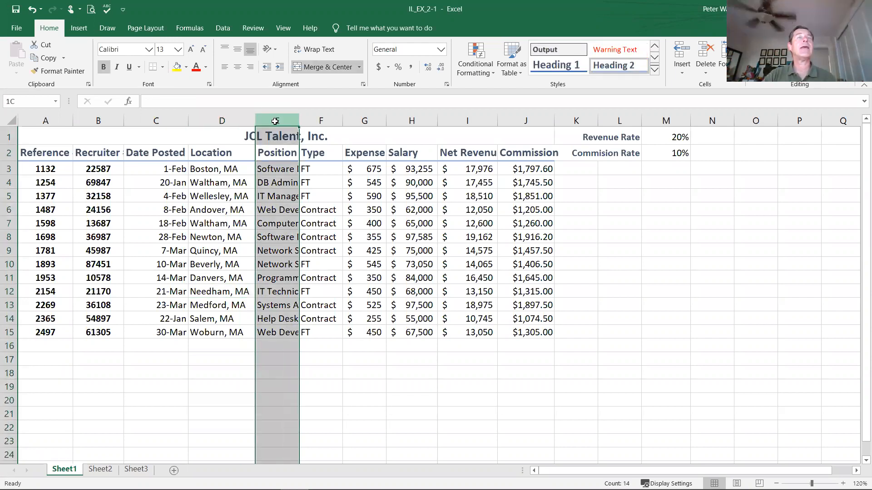
drag(275, 121, 615, 118)
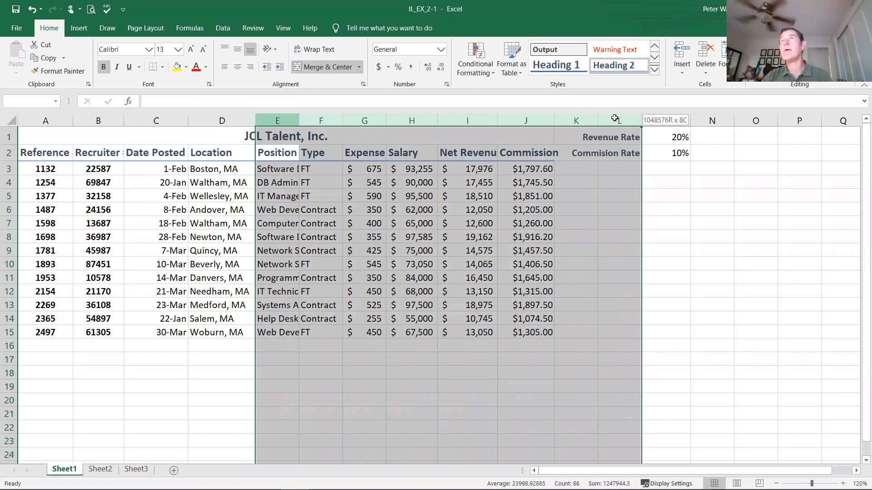
drag(614, 119, 614, 119)
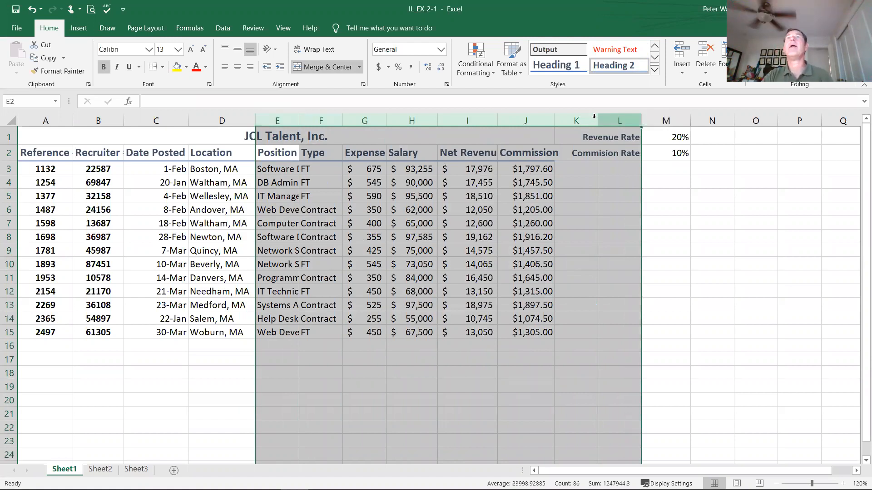
double_click(497, 119)
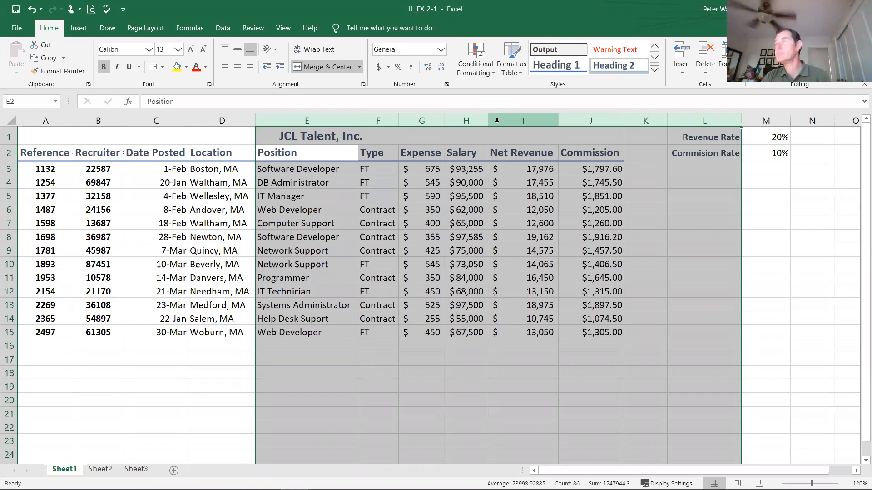
click(498, 227)
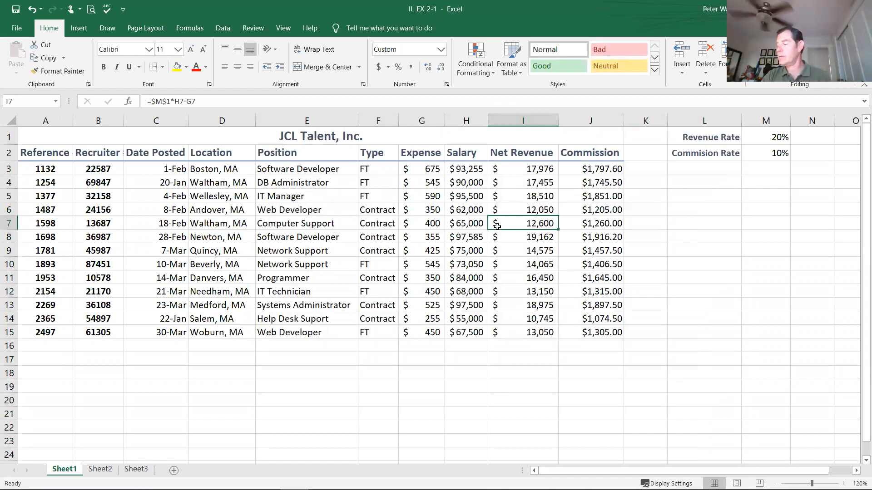
click(32, 9)
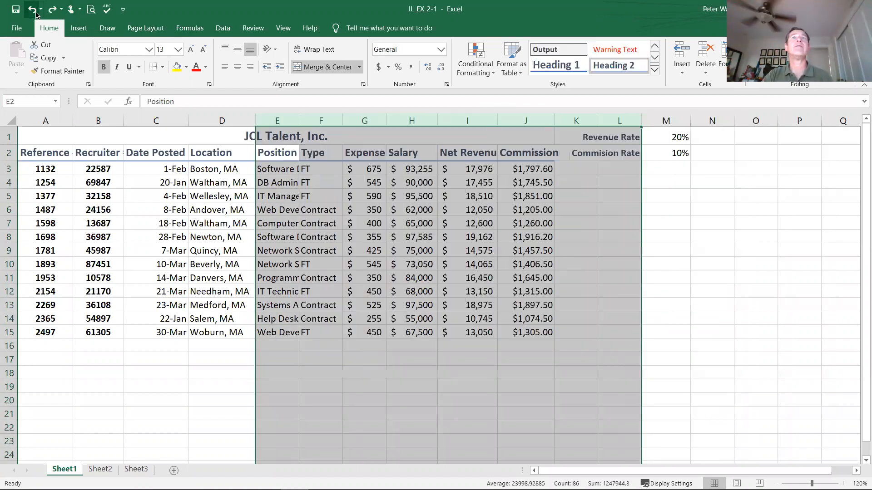
Step: AutoFit the widths of columns E:H and the nonadjacent column L together
click(283, 119)
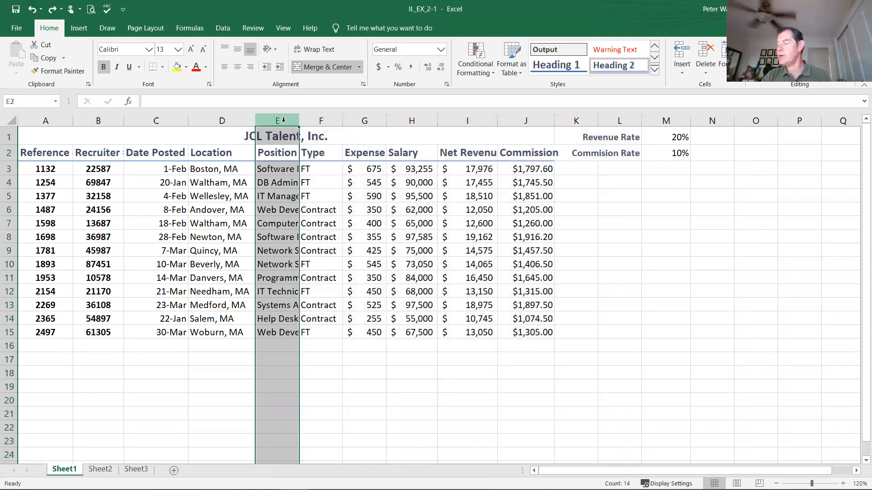
drag(284, 120, 404, 116)
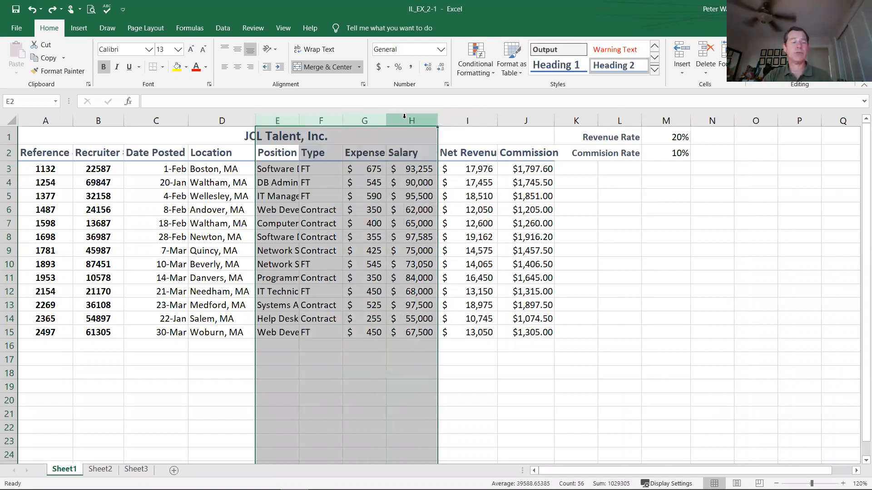
ctrl+click(618, 120)
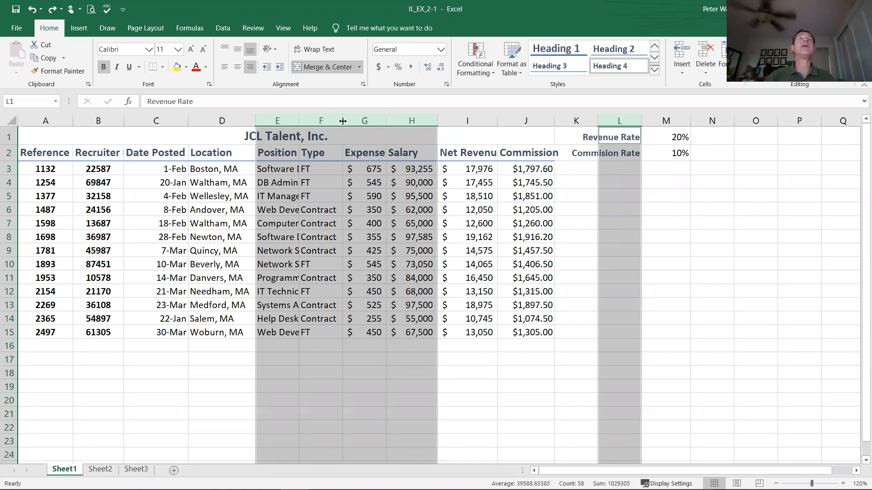
double_click(343, 121)
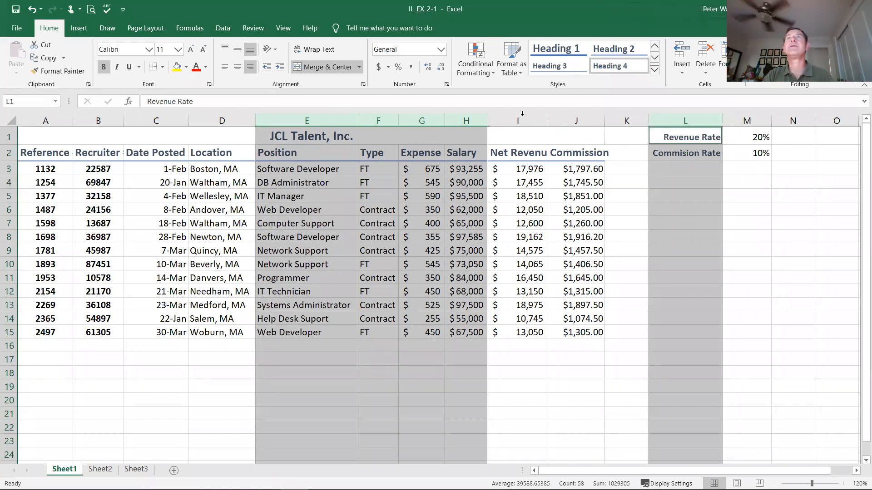
Step: Set the width of the Net Revenue and Commission columns, I and J, to 14
drag(524, 120, 570, 124)
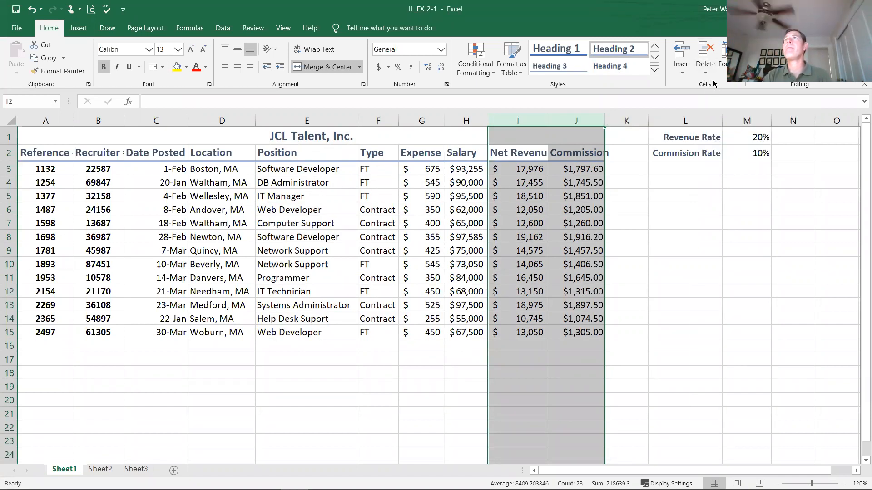
click(721, 64)
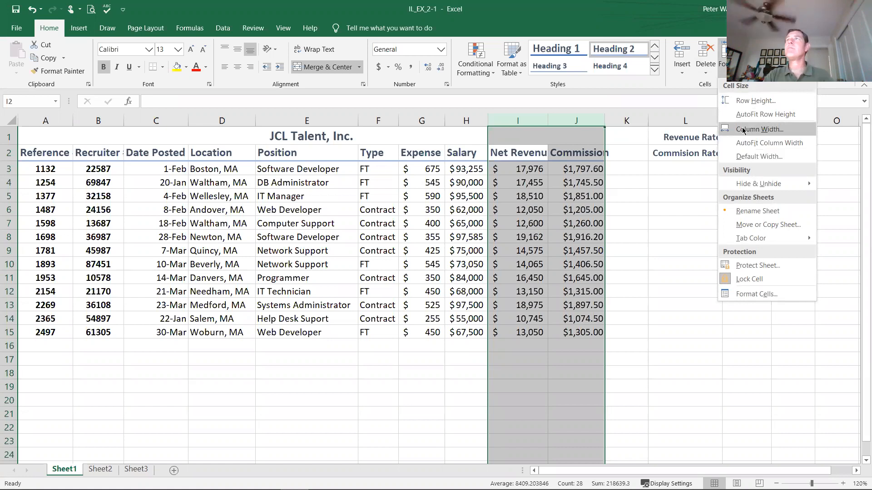
click(758, 129)
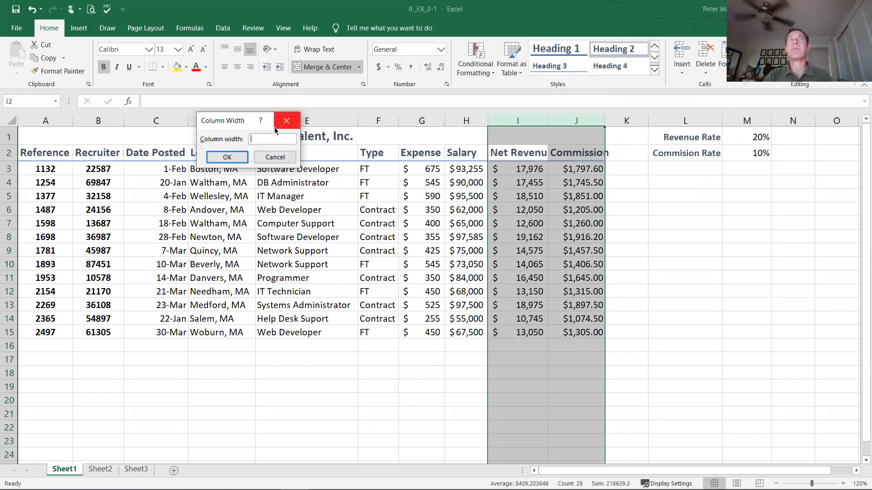
text(14)
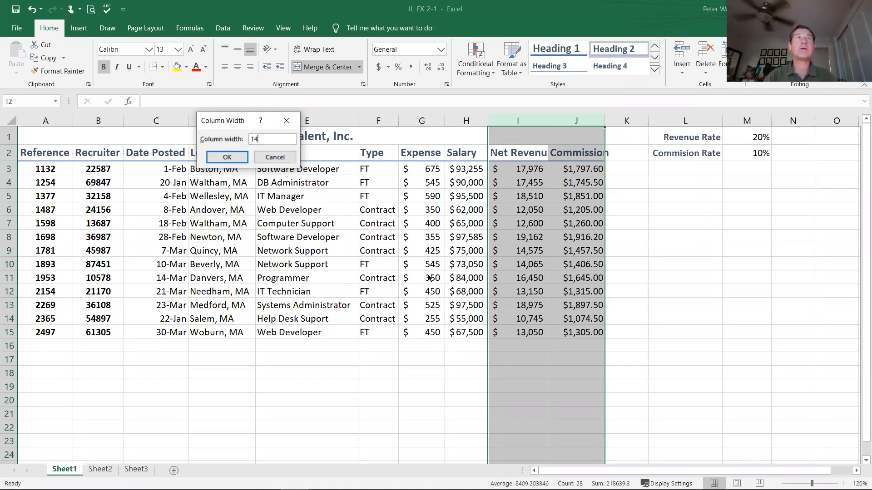
click(219, 160)
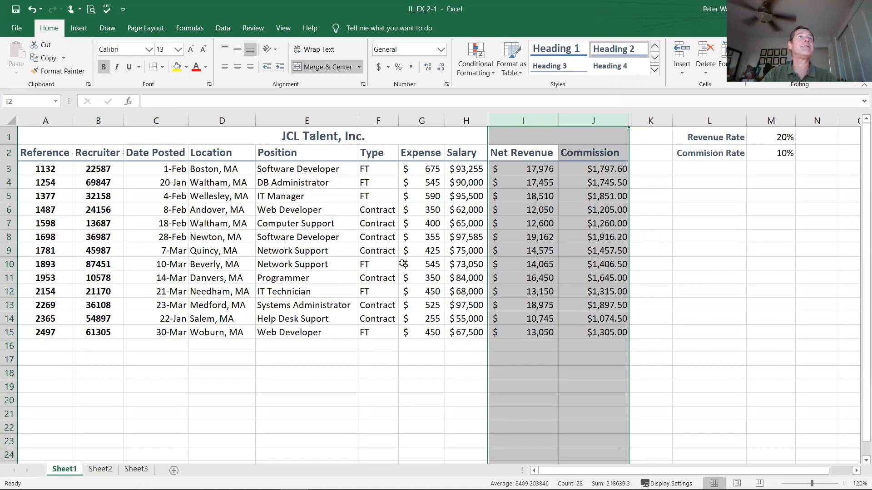
Step: Insert an entire row above the column headings in row 2, and check its formatting options, leaving Format Same As Above
click(377, 153)
right_click(376, 153)
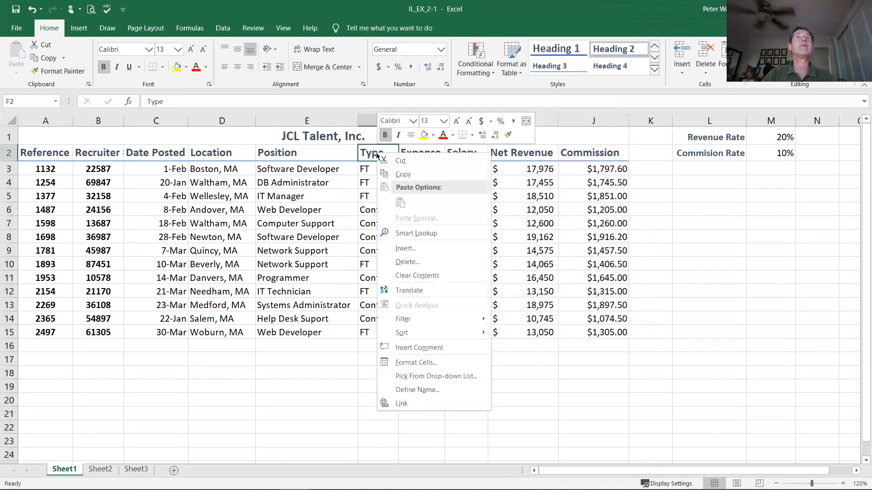
click(411, 249)
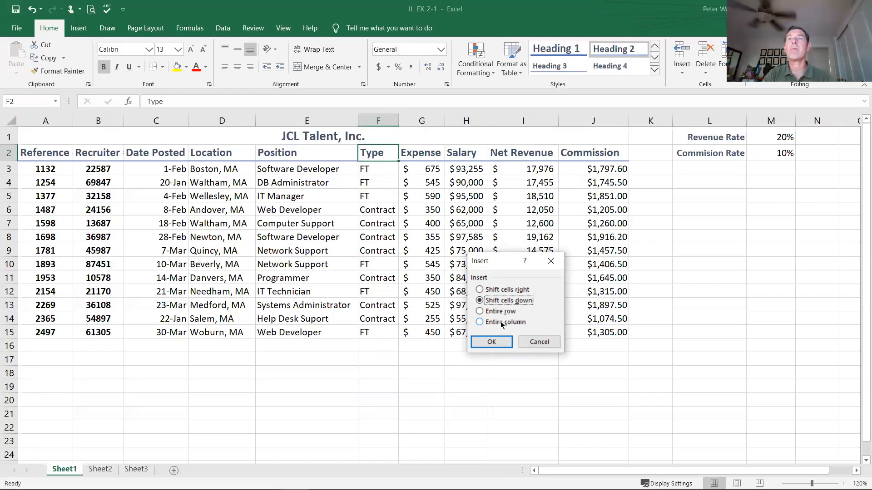
click(498, 312)
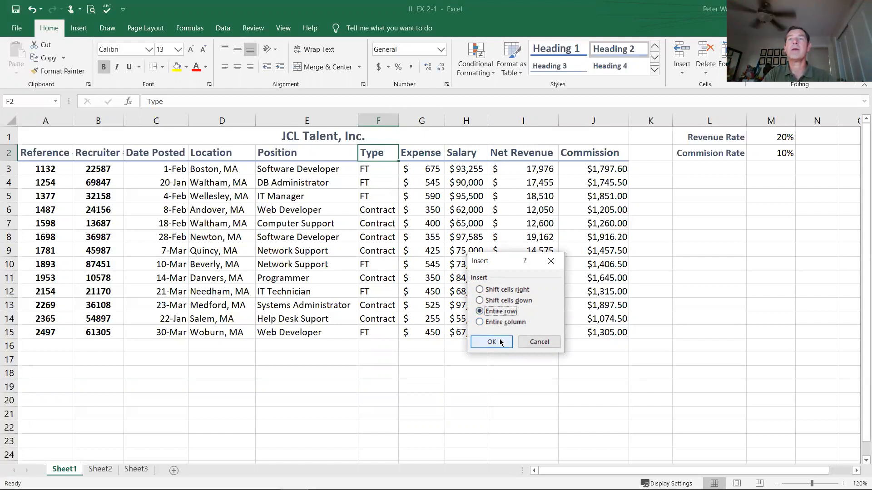
click(491, 341)
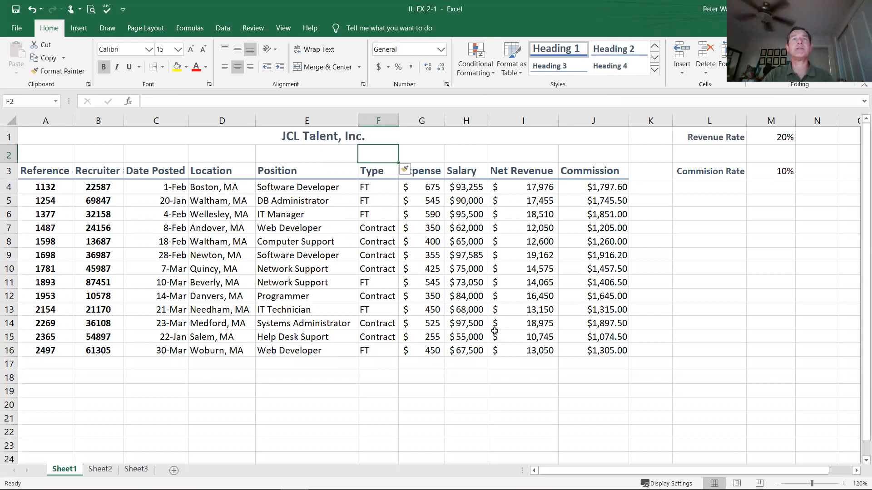
click(415, 172)
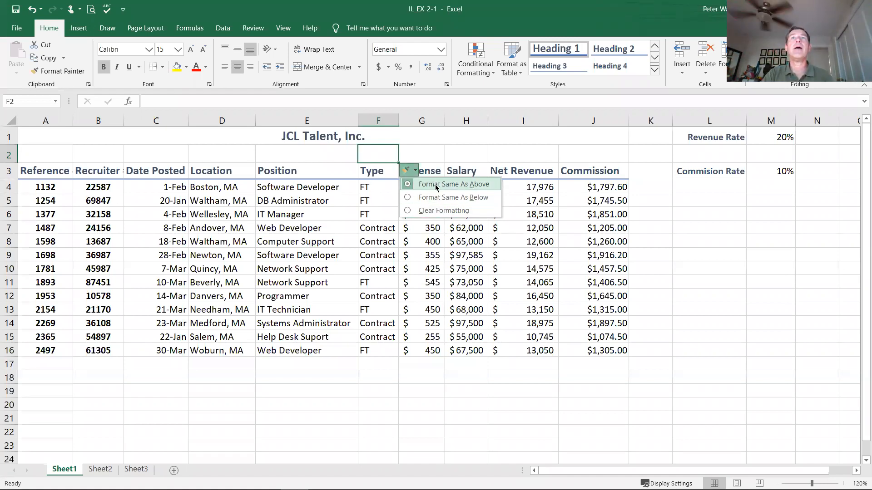
click(414, 171)
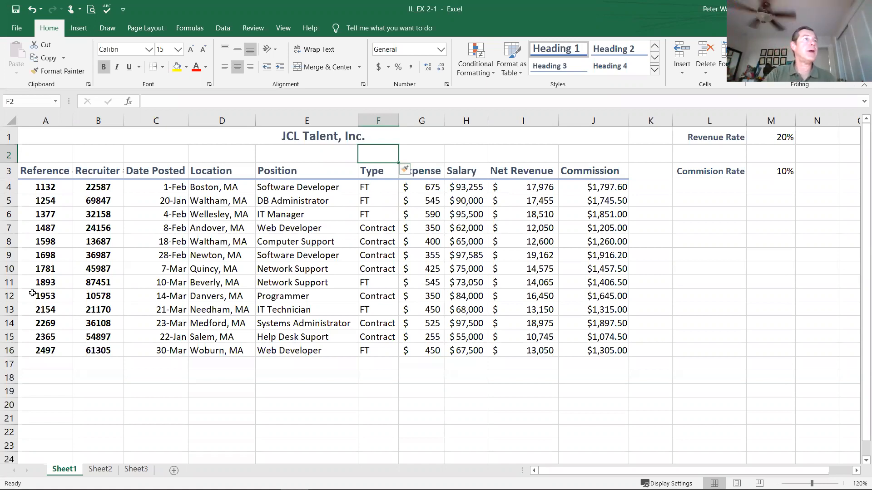
Step: Select row 9, the Newton, MA record, and review the available commands for inserting and deleting rows
click(11, 254)
drag(11, 254, 11, 255)
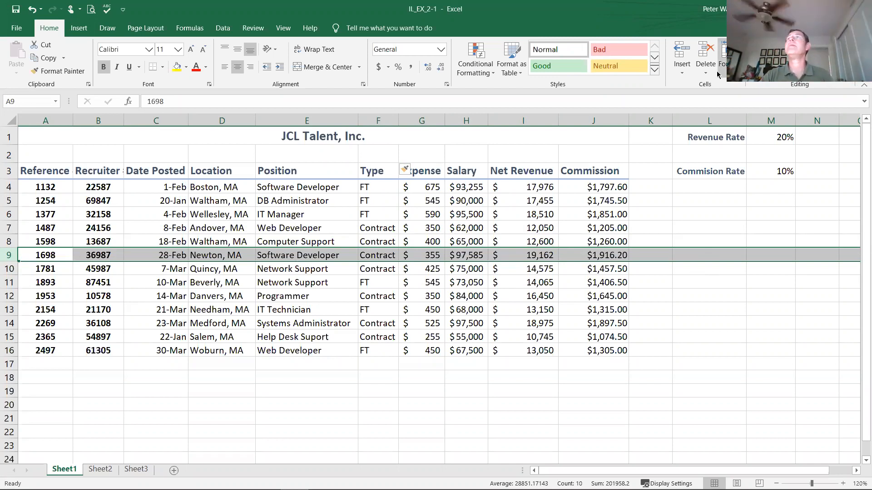
click(681, 65)
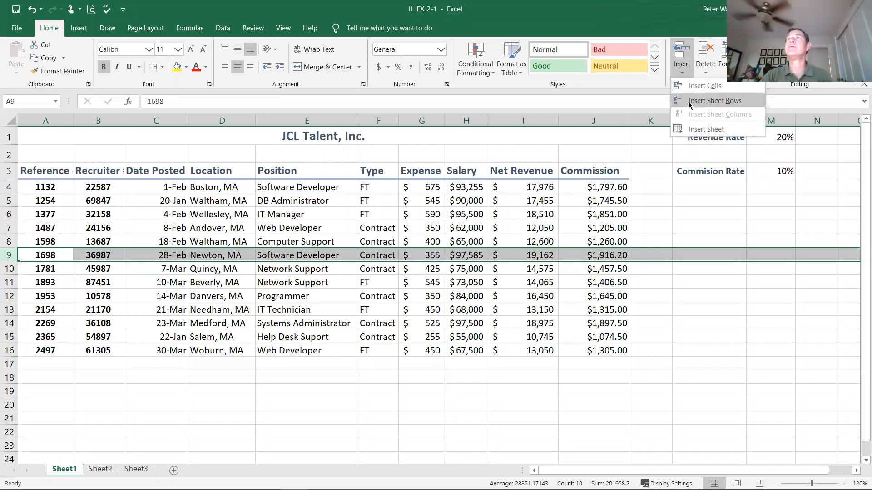
click(705, 66)
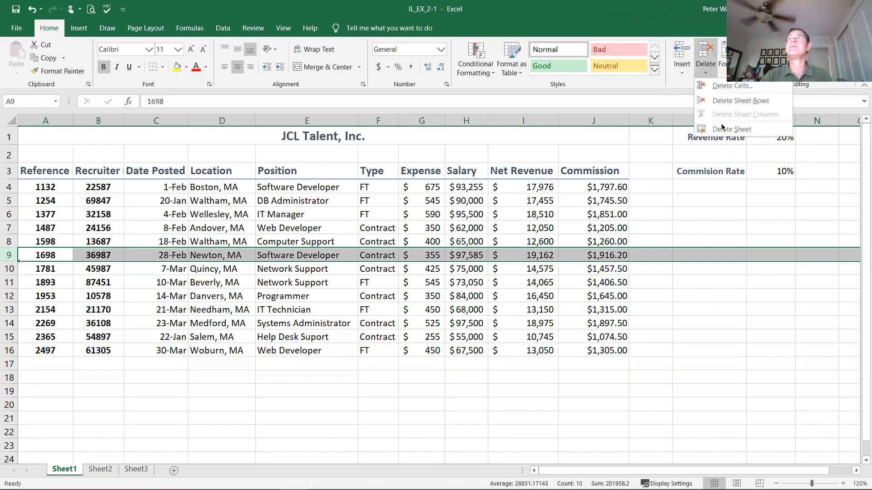
click(705, 63)
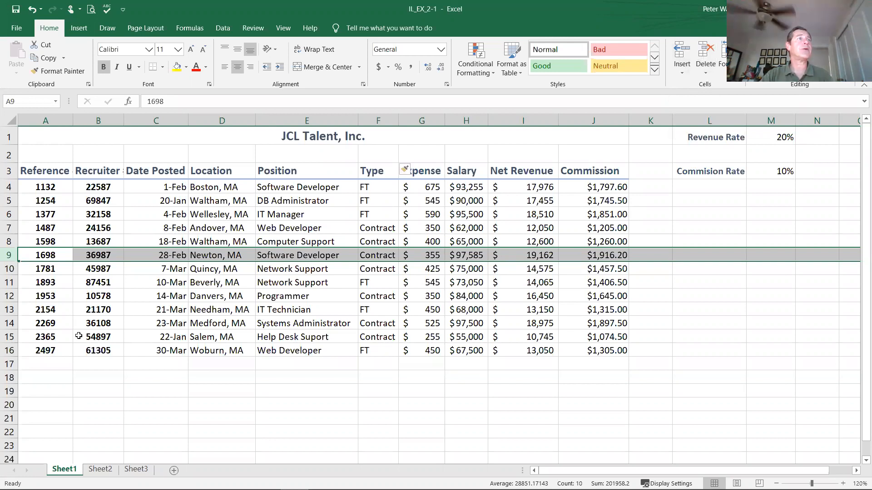
right_click(12, 261)
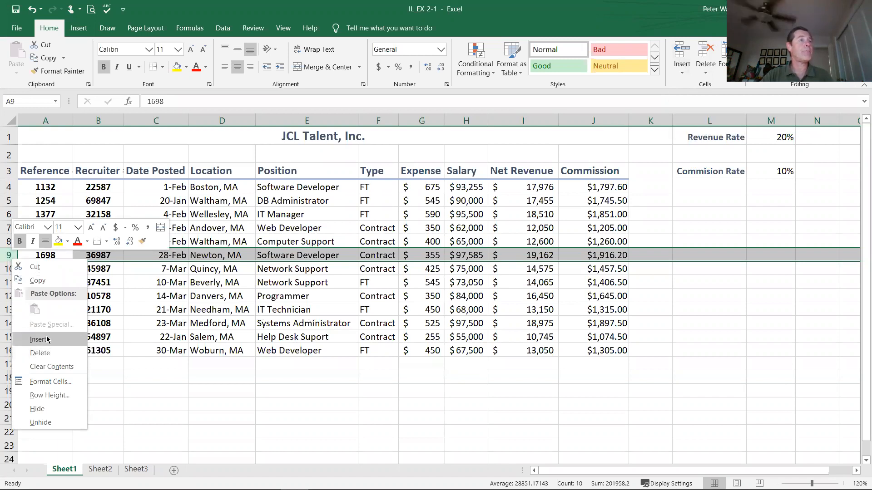
click(8, 255)
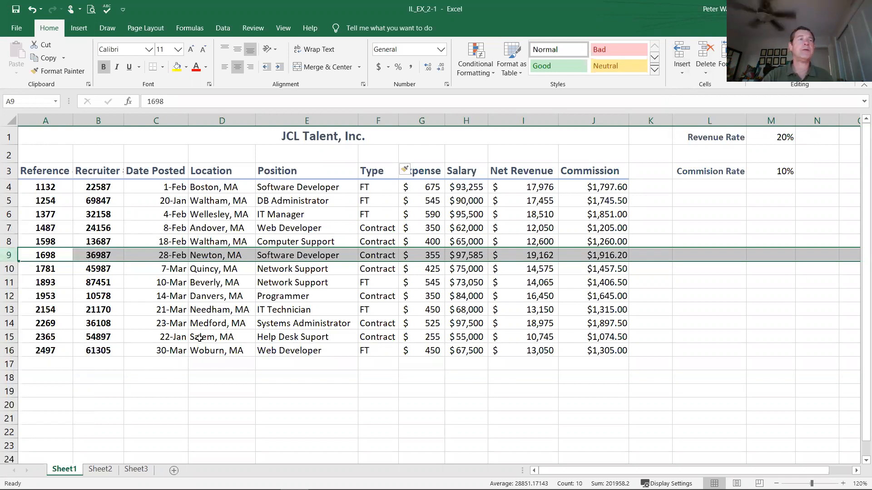
Step: Try clearing only the contents of row 9, undo that, and delete the entire sheet row instead
key(Delete)
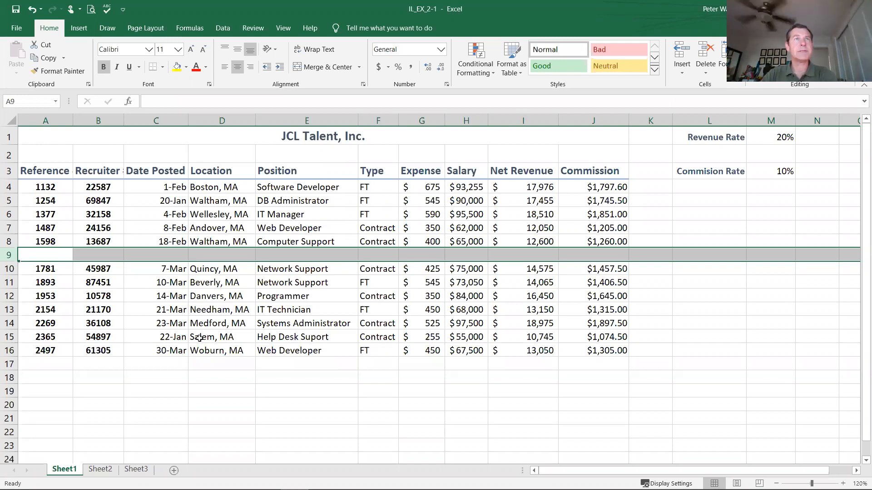
click(33, 9)
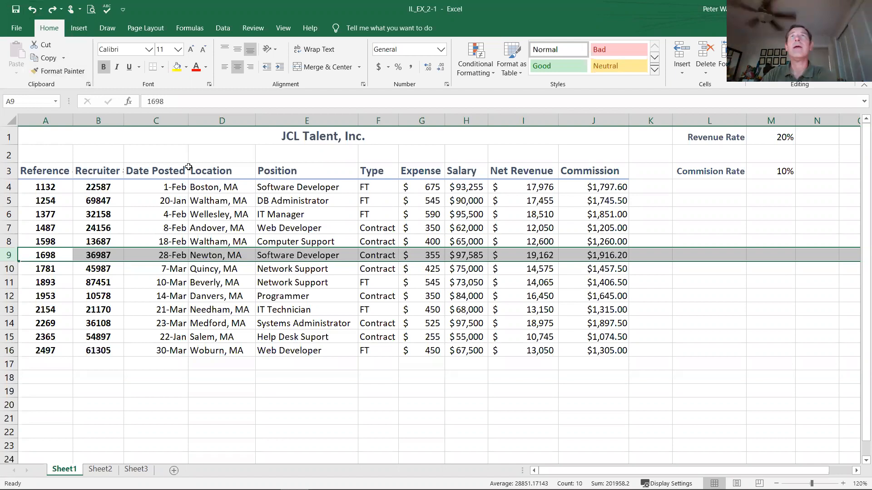
click(704, 73)
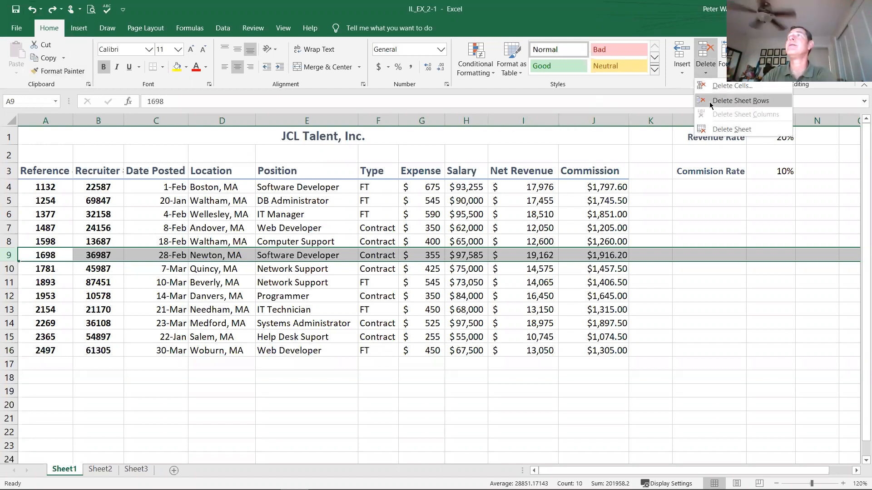
click(711, 101)
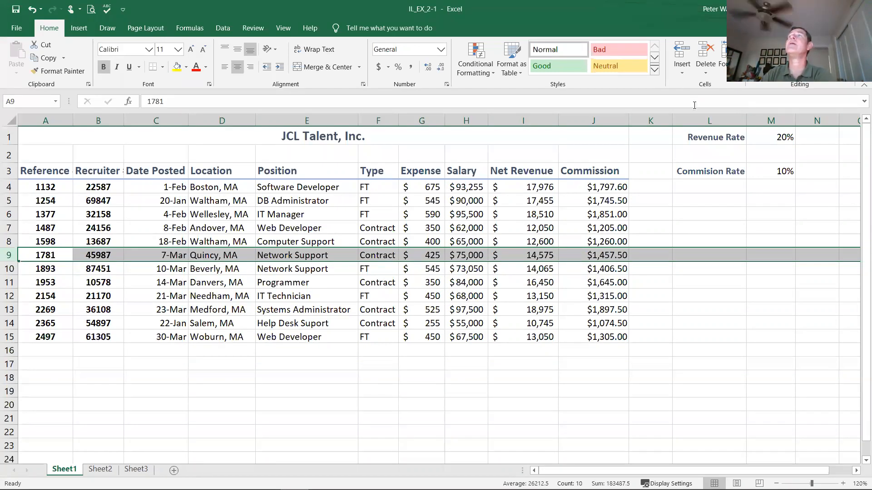
Step: Delete the empty column K beside the Commission column, then undo and redo the deletion
click(642, 120)
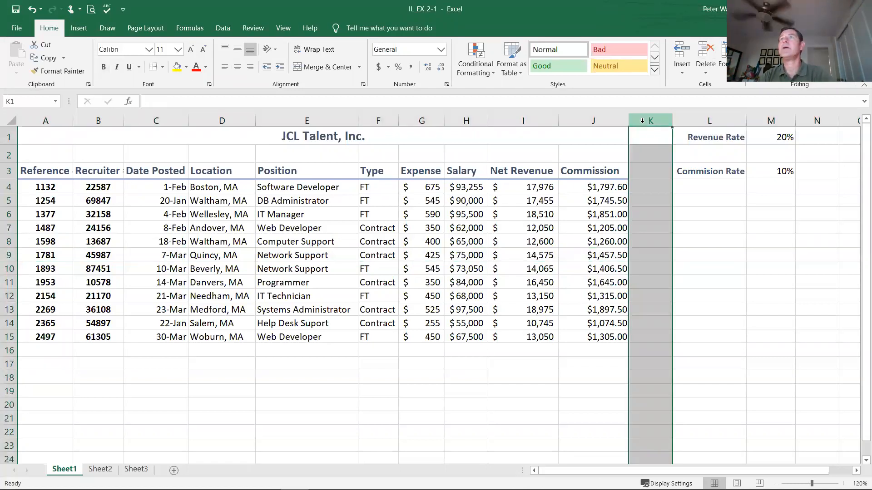
right_click(642, 121)
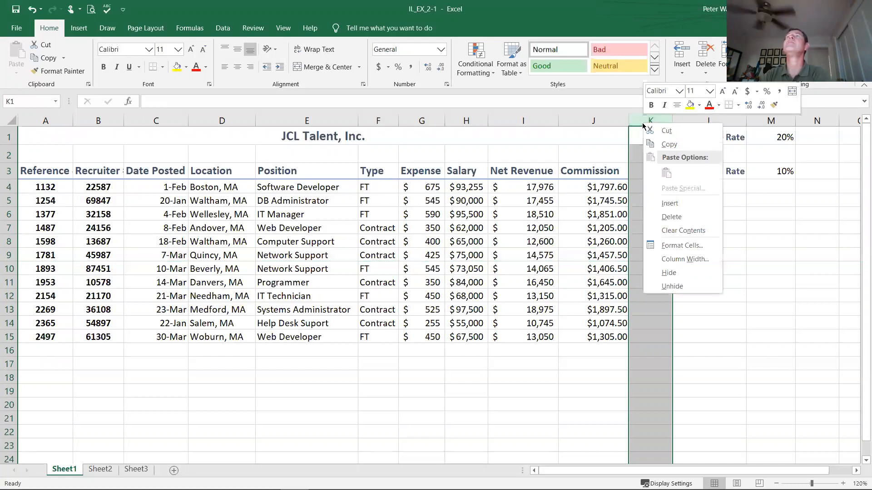
click(668, 217)
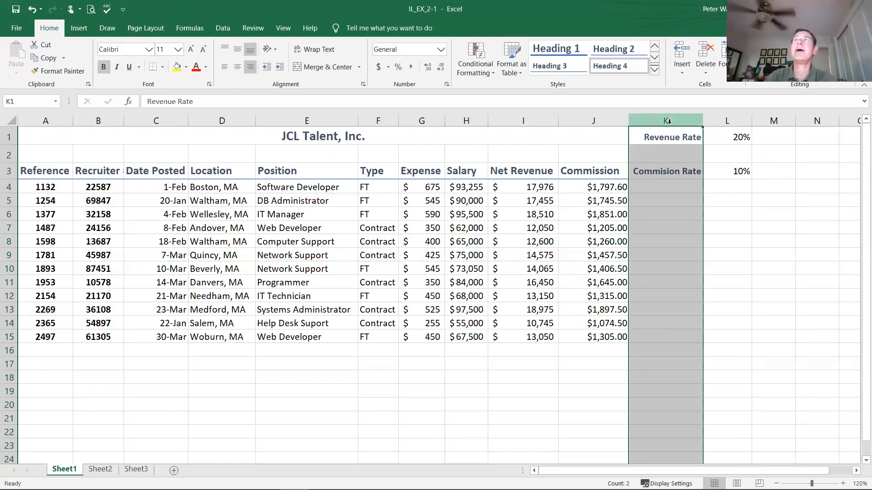
click(32, 10)
click(32, 10)
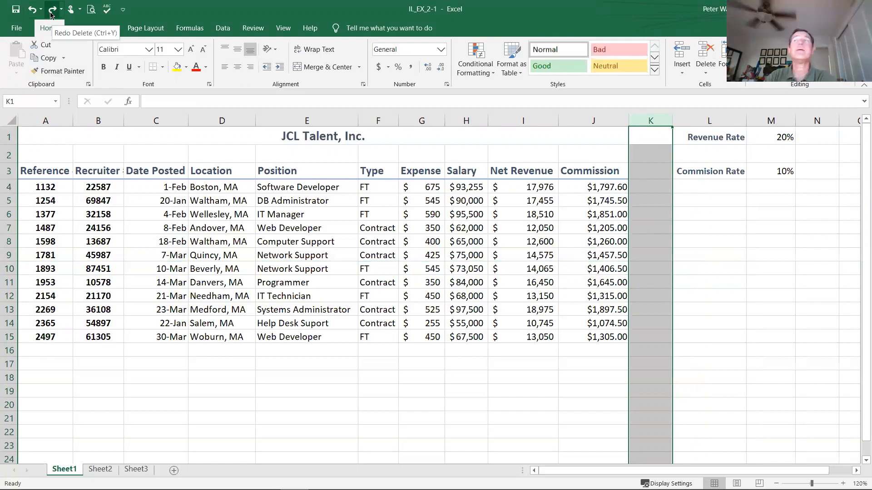
click(51, 9)
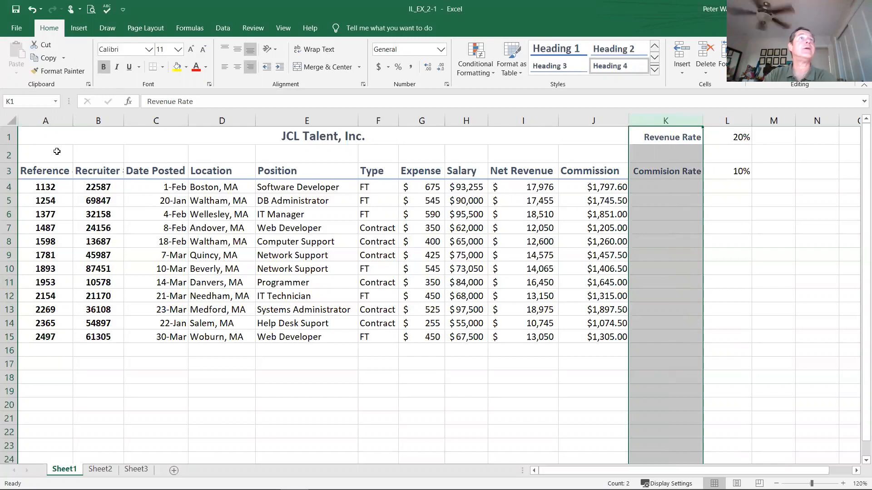
Step: Fill the Reference numbers in A4:A15 with Blue-Gray, Text 2, Lighter 80%, and deselect the range
click(45, 187)
drag(45, 187, 41, 335)
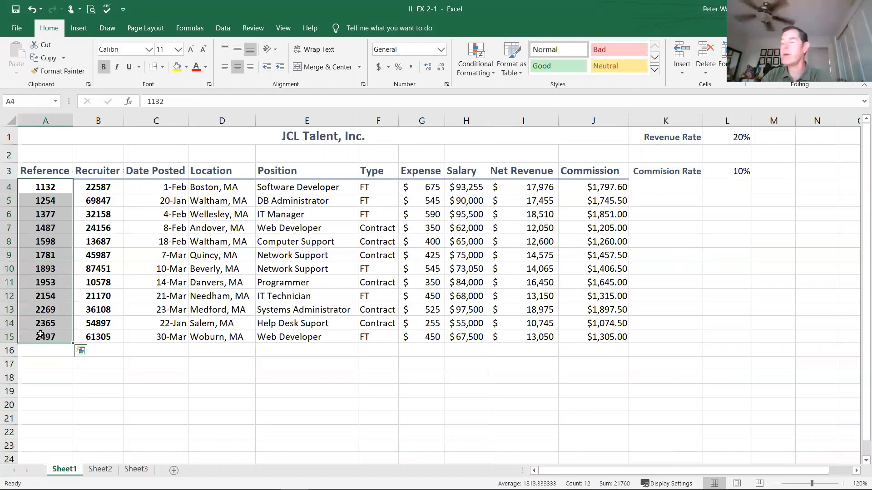
click(186, 69)
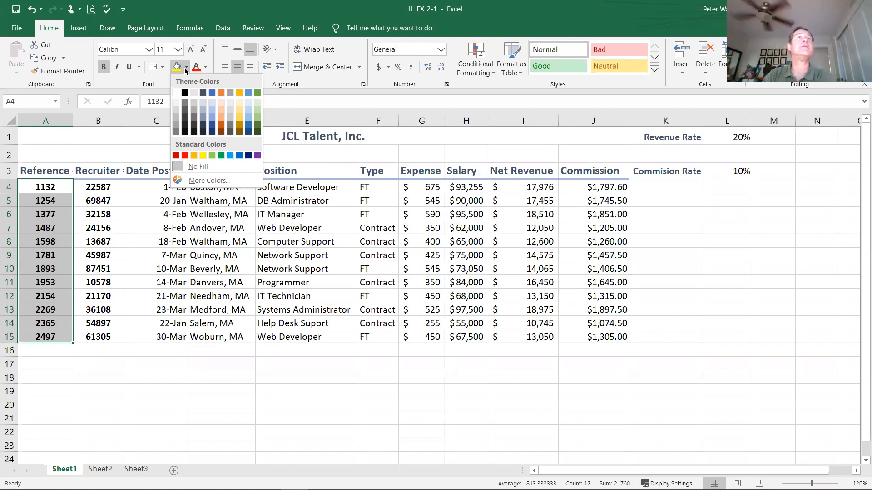
click(204, 104)
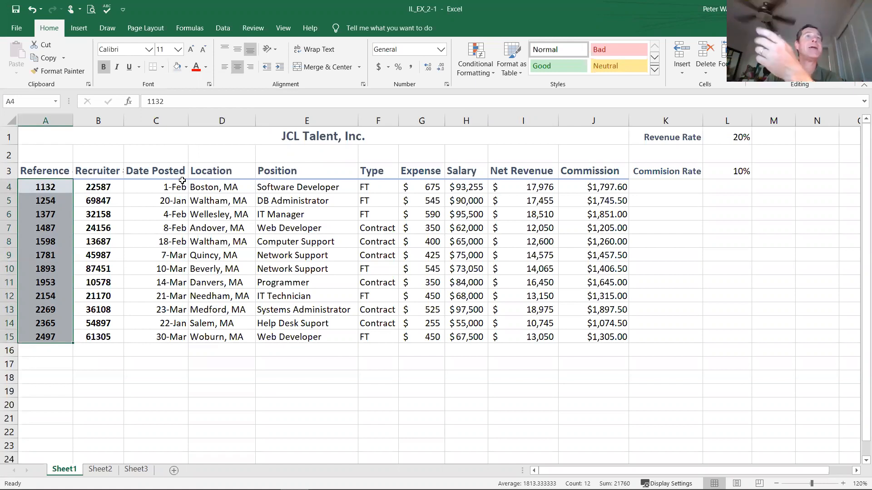
click(346, 359)
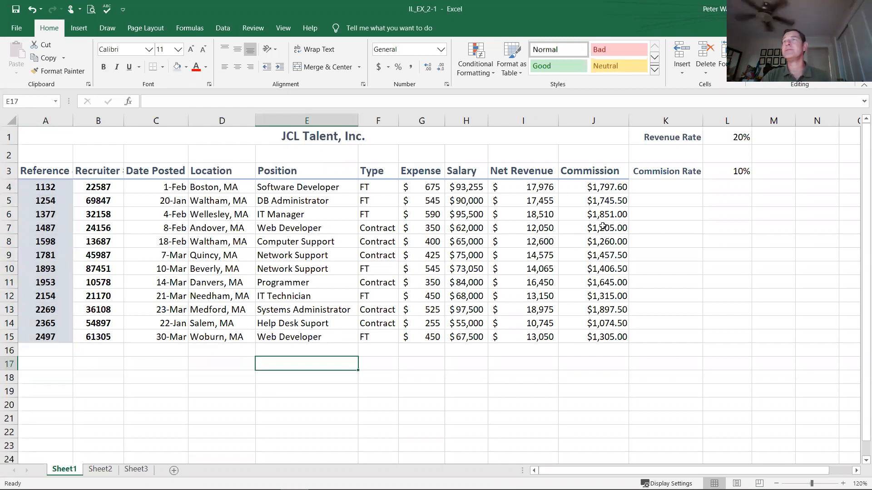
click(688, 258)
click(720, 249)
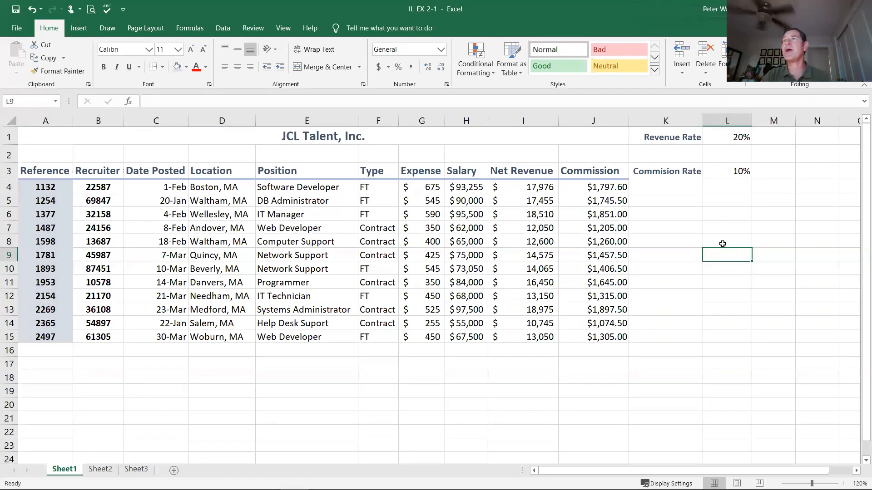
click(721, 242)
click(718, 225)
click(718, 215)
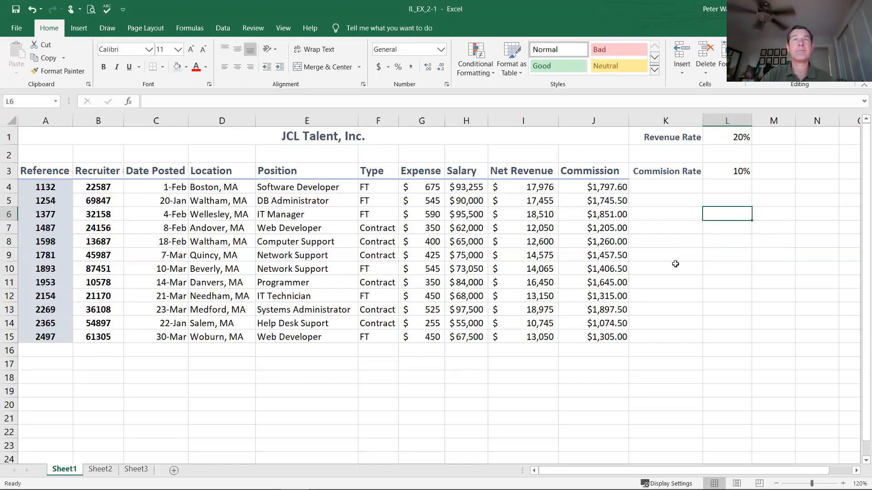
Step: Check how the fill color and layout look in the print preview, and return to the worksheet
click(92, 10)
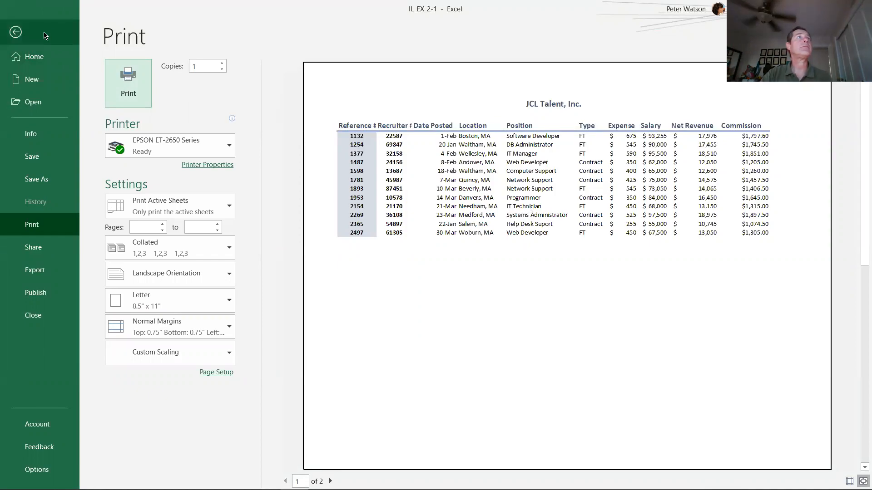
click(17, 33)
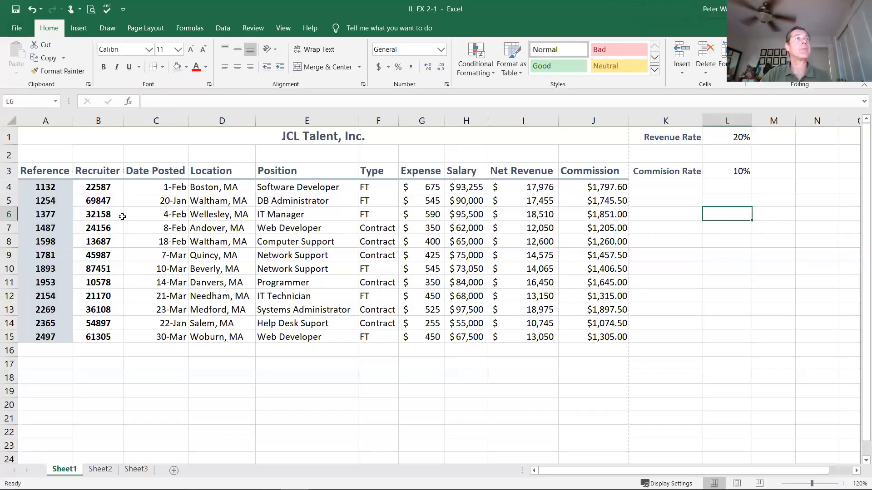
Step: Add a right border to the Reference numbers in A4:A15 and check it in the print preview
drag(57, 187, 49, 344)
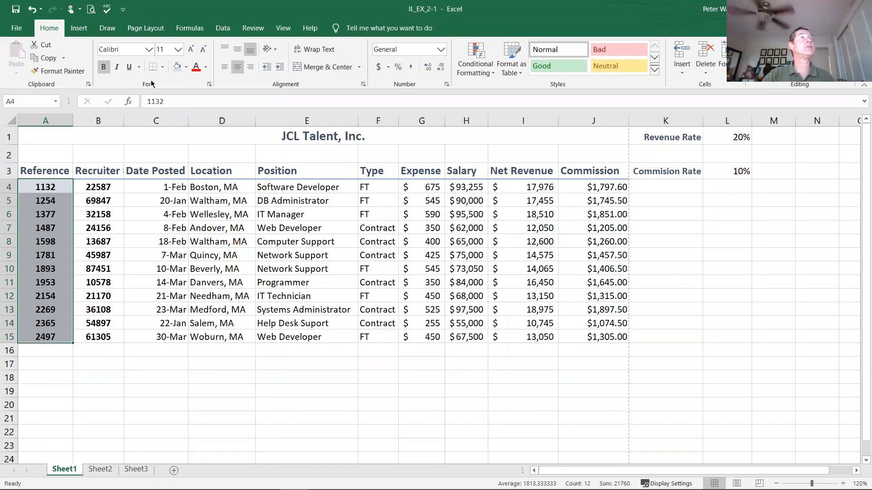
click(163, 68)
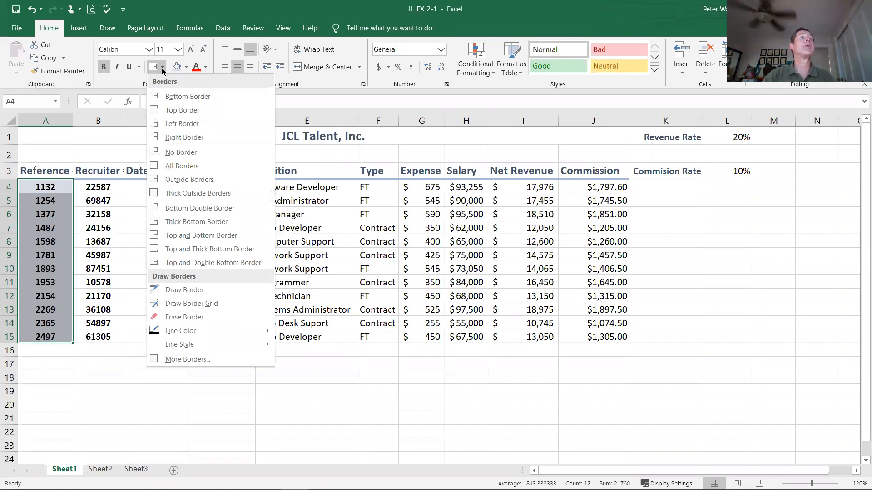
click(181, 140)
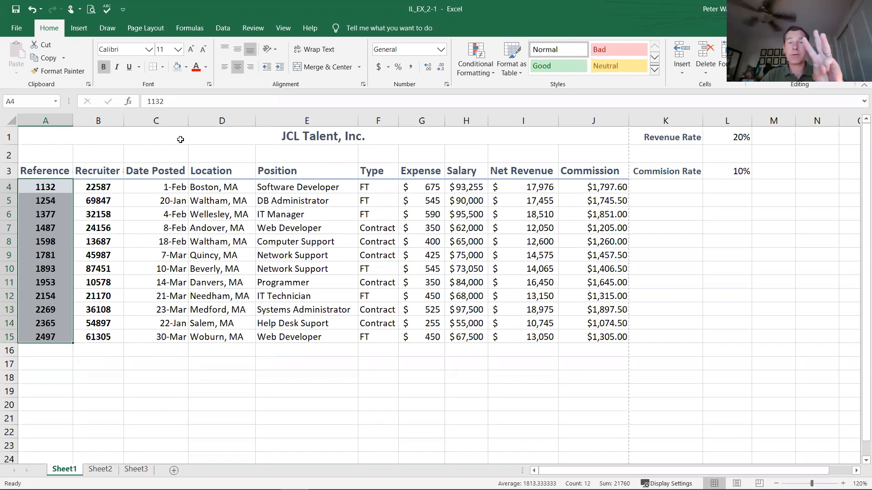
click(153, 355)
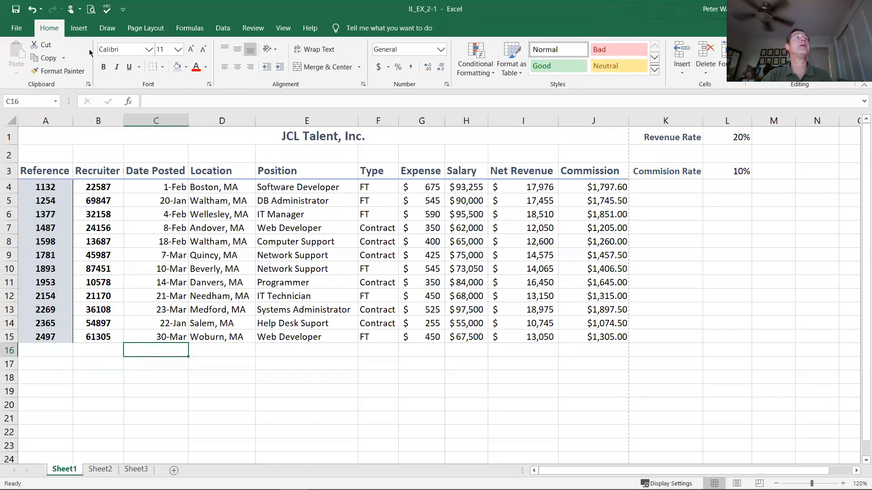
click(89, 14)
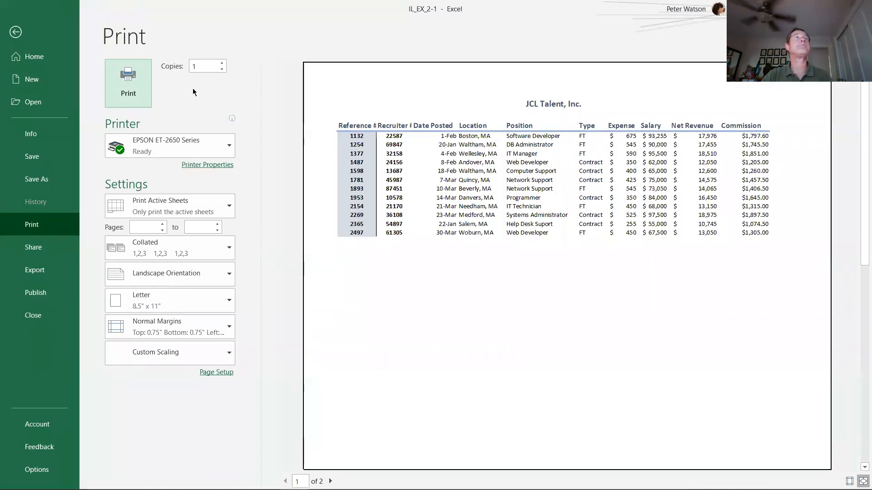
click(16, 36)
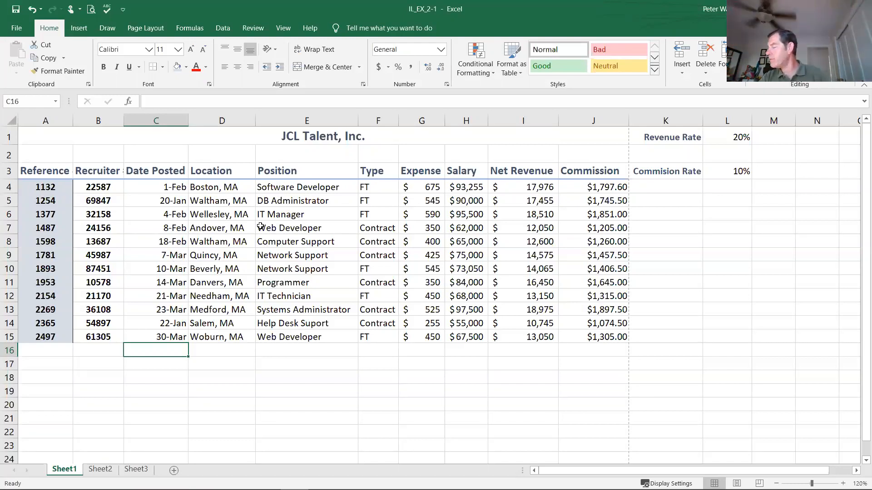
Step: Change the font color of the Reference numbers in A4:A15 to Blue-Gray, Text 2
drag(42, 188, 38, 335)
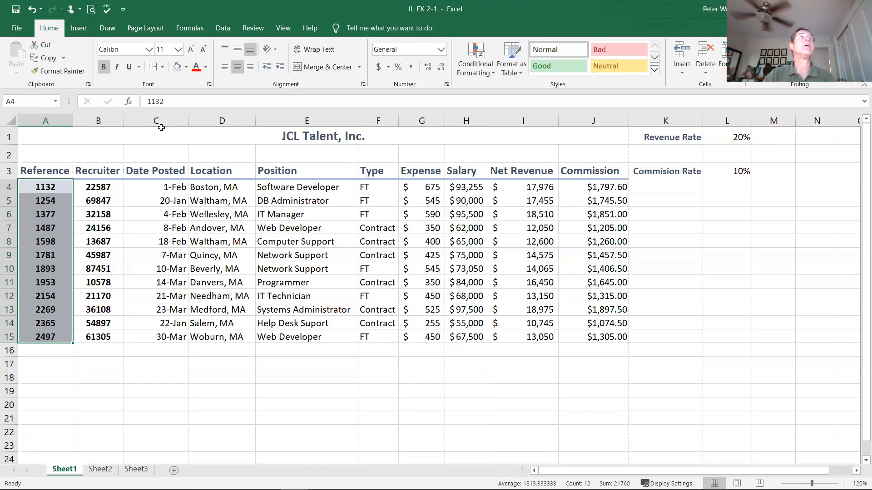
click(207, 69)
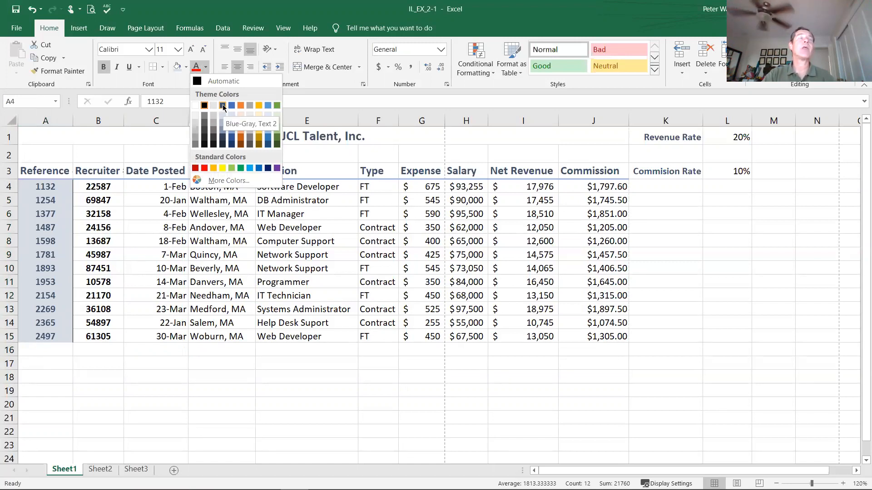
click(223, 106)
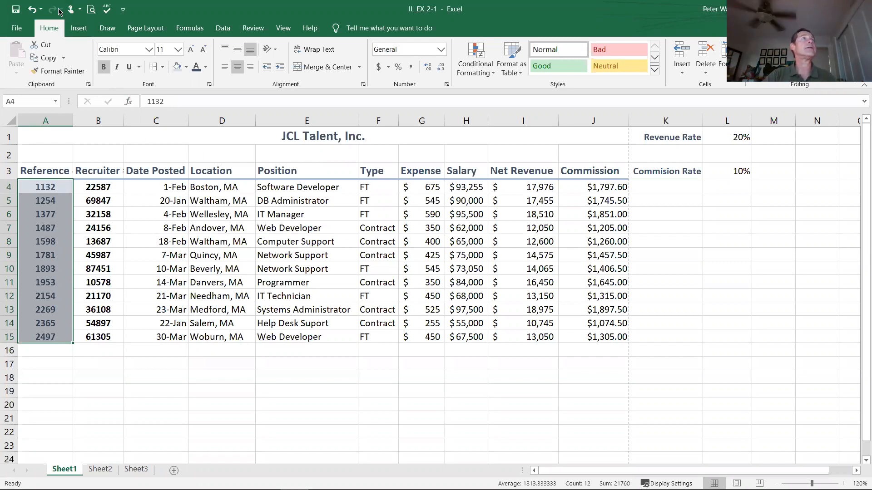
click(79, 32)
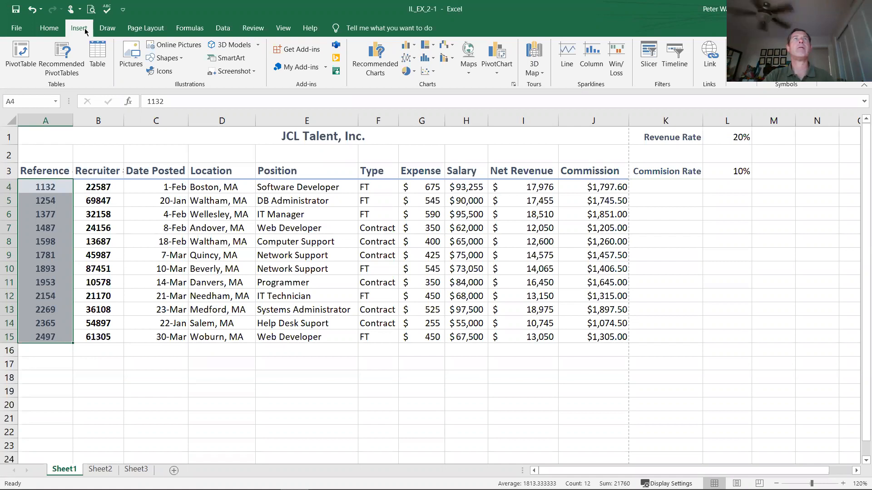
click(55, 139)
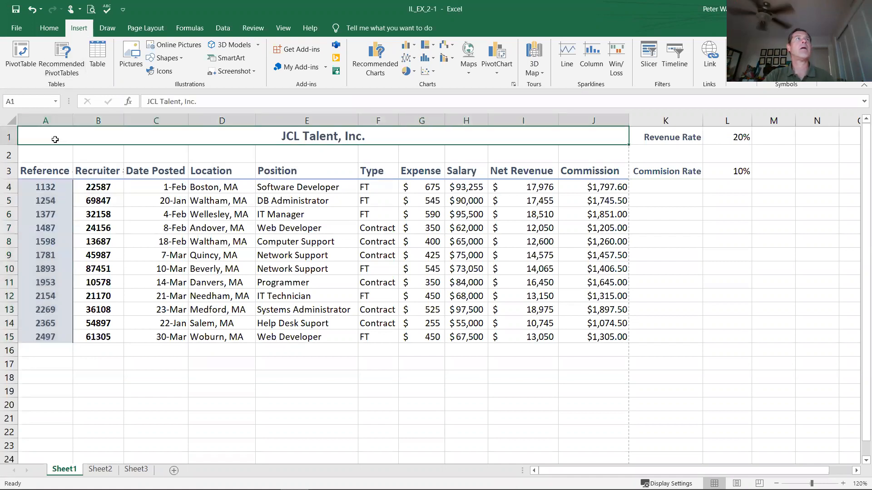
click(51, 29)
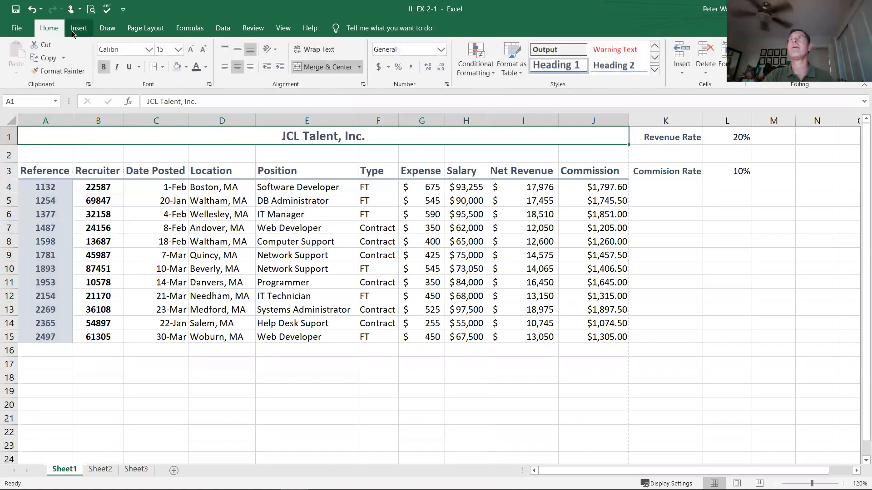
click(72, 30)
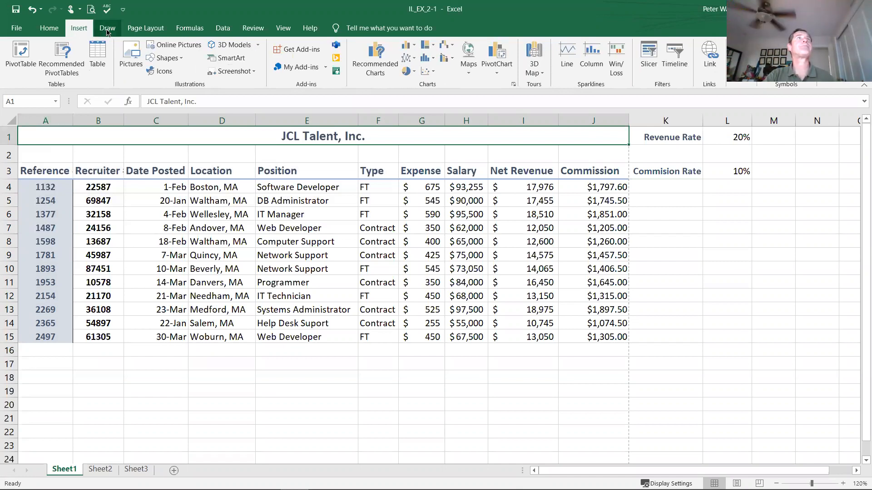
click(134, 32)
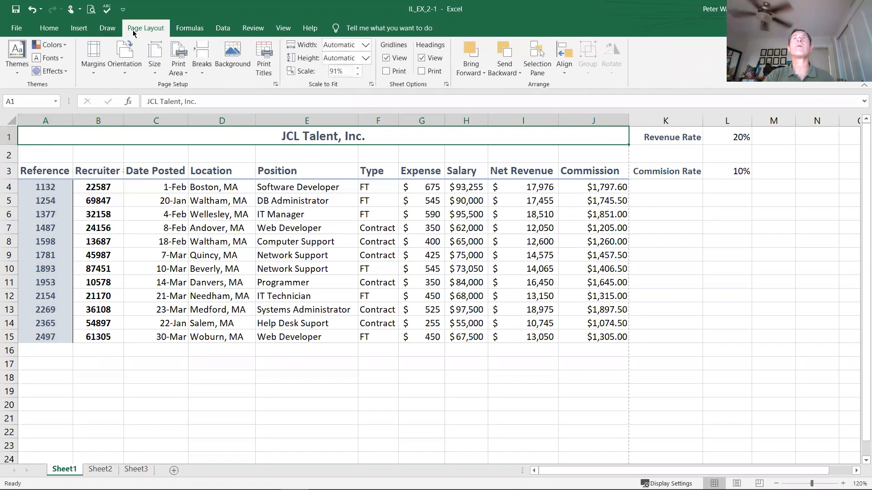
click(100, 30)
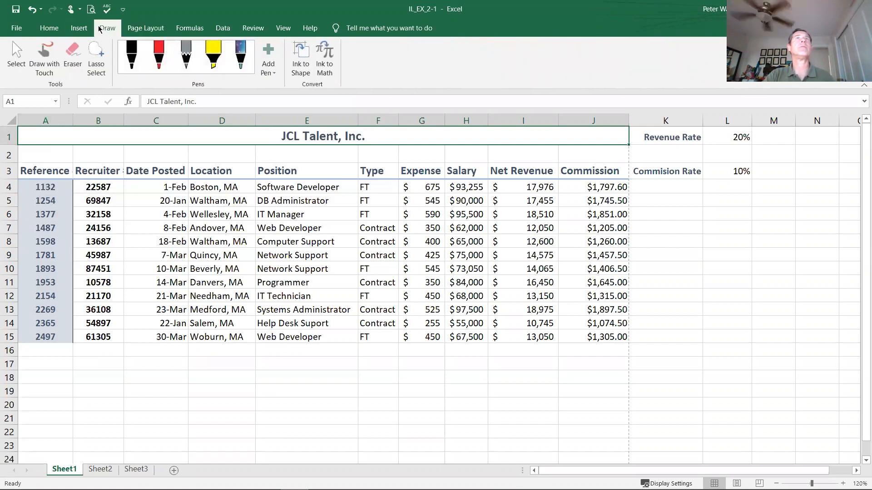
click(192, 30)
click(153, 30)
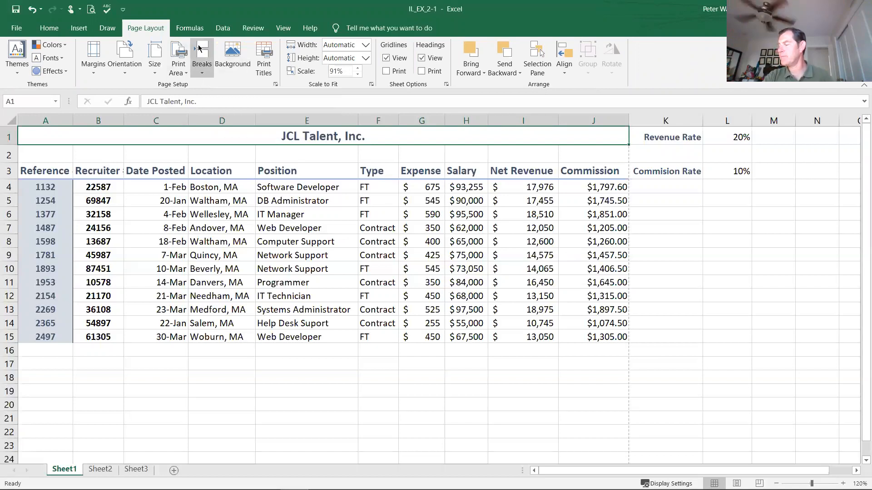
Step: Open the header and footer of Sheet1 for editing, with the center header section active
click(77, 32)
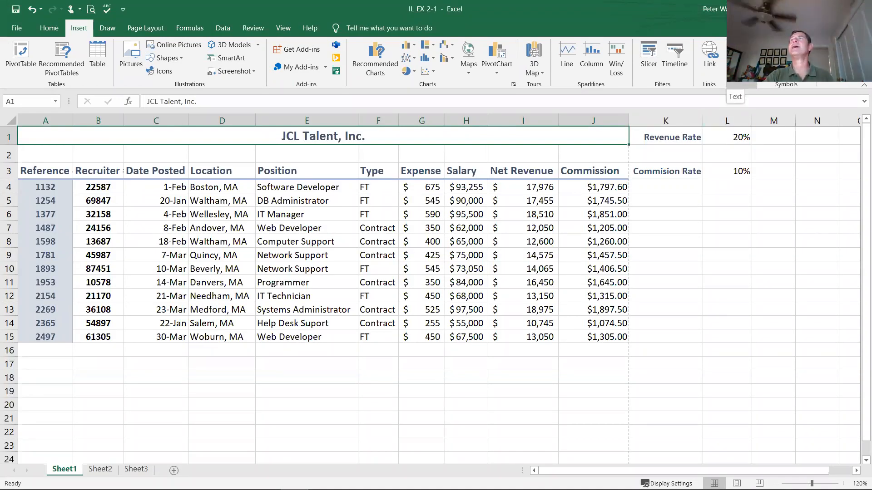
click(739, 59)
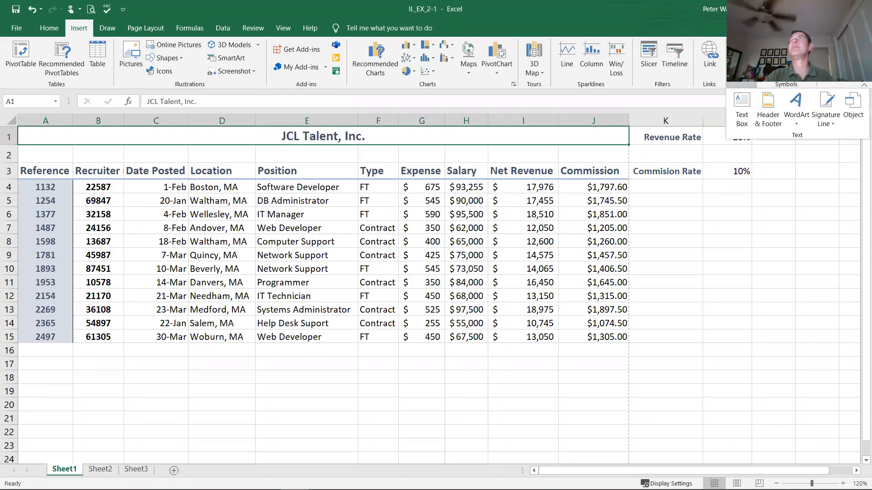
click(766, 112)
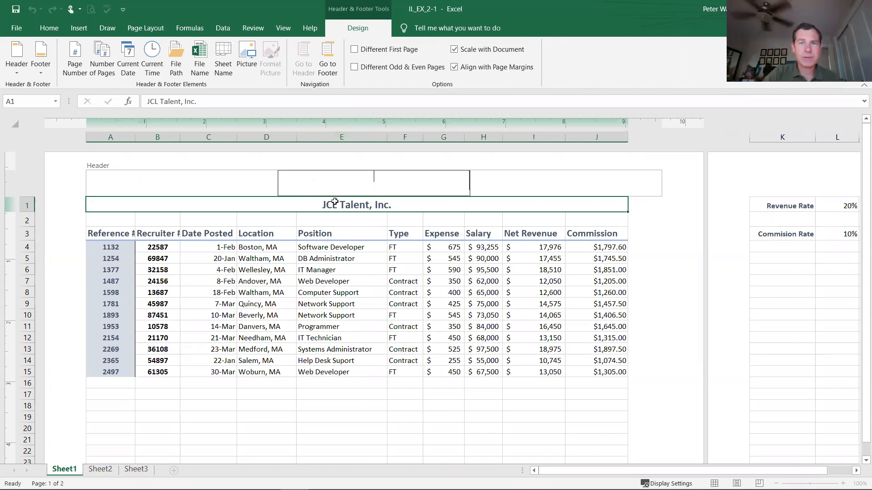
click(505, 180)
click(348, 180)
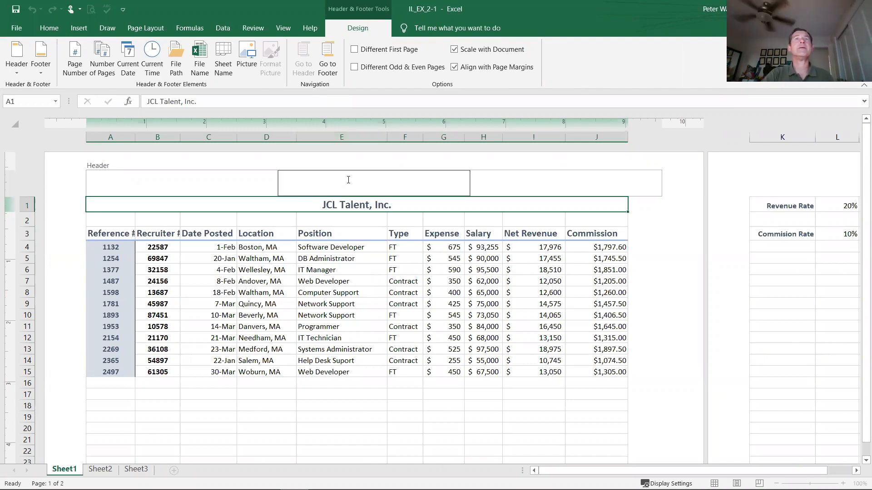
Step: Try placing the sheet name element in the right header section, and delete the duplicate entry
click(237, 183)
click(456, 181)
click(491, 185)
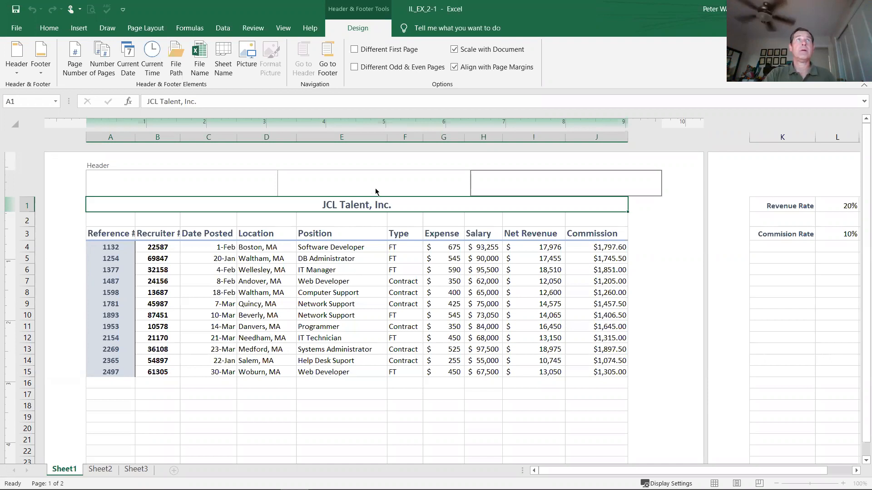
click(223, 72)
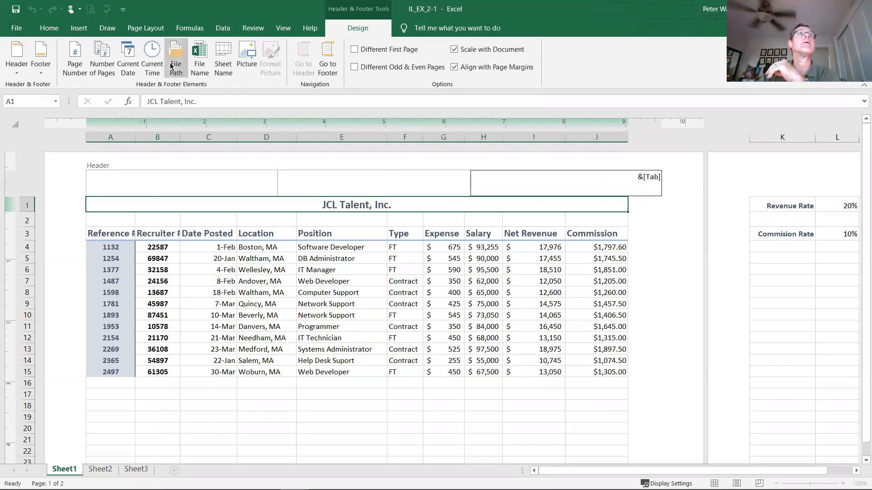
click(224, 59)
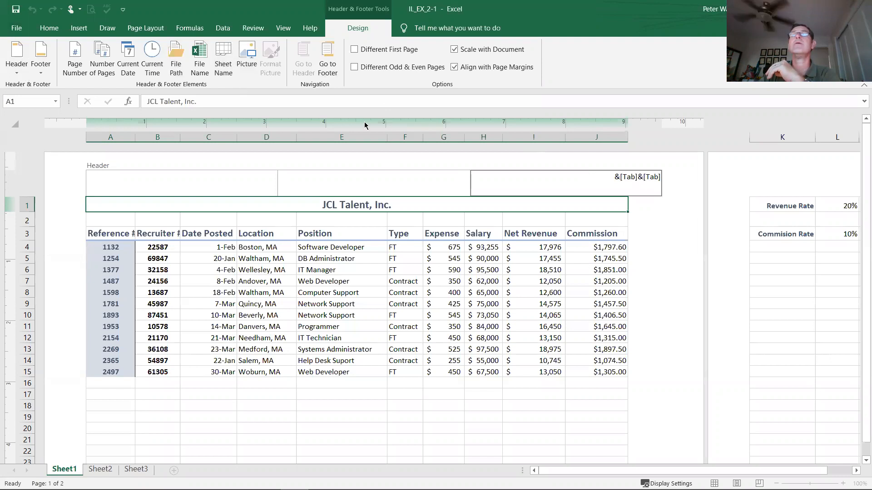
key(BackSpace)
key(BackSpace)
key(BackSpace)
key(BackSpace)
key(BackSpace)
key(BackSpace)
key(BackSpace)
key(BackSpace)
key(BackSpace)
key(BackSpace)
key(BackSpace)
key(BackSpace)
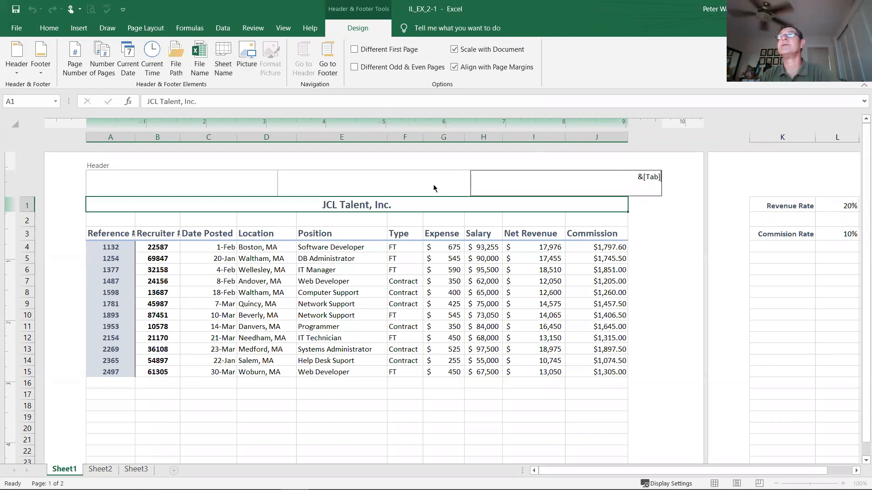
Step: Insert the sheet name element in the center header section and enter the author's full name in the center footer section
click(411, 184)
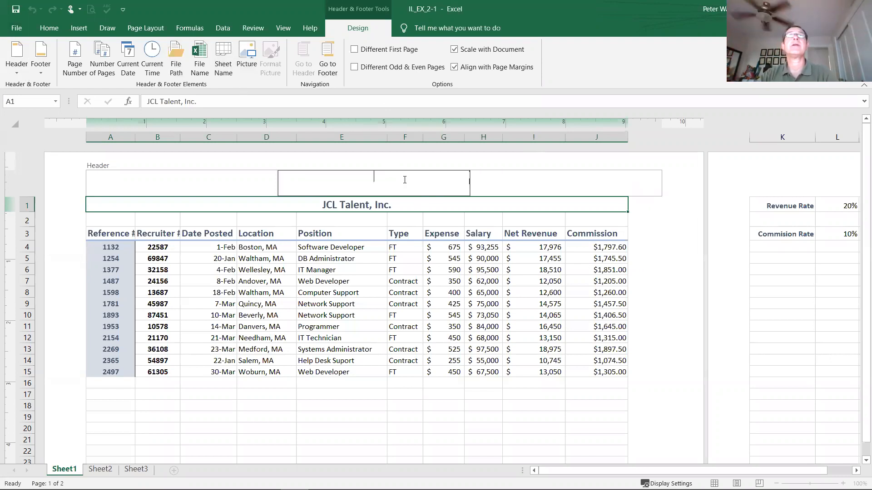
click(224, 67)
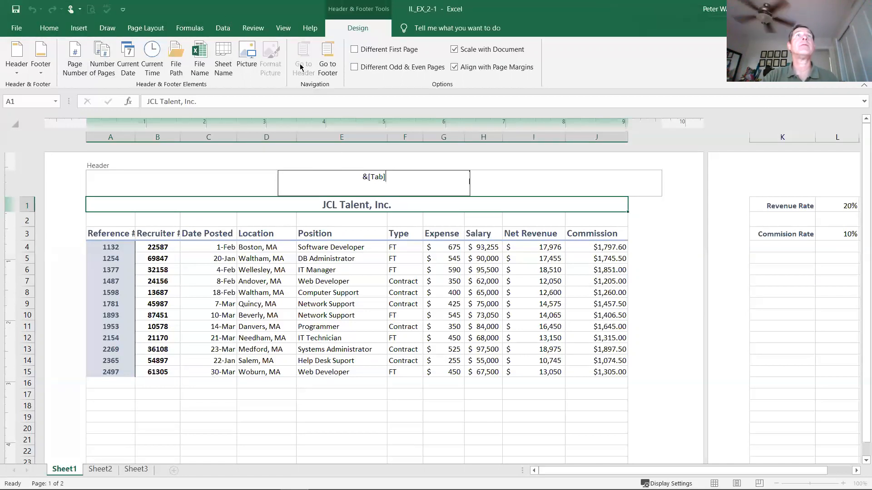
click(325, 59)
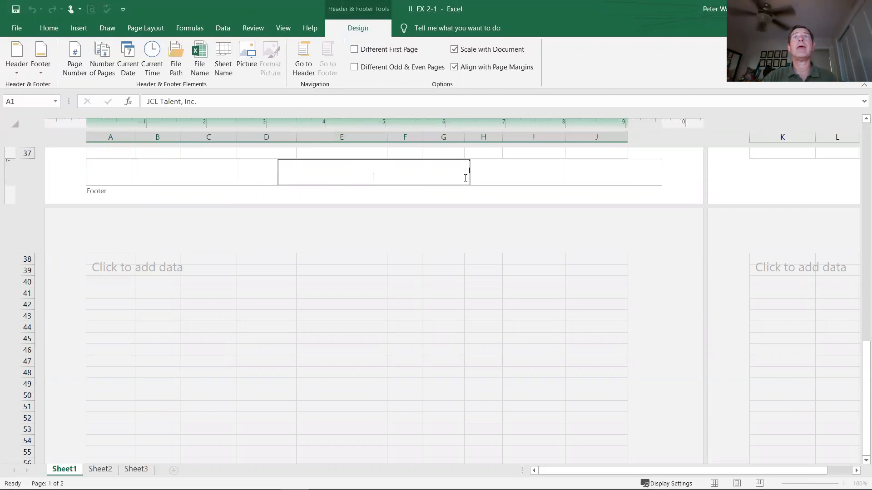
click(352, 172)
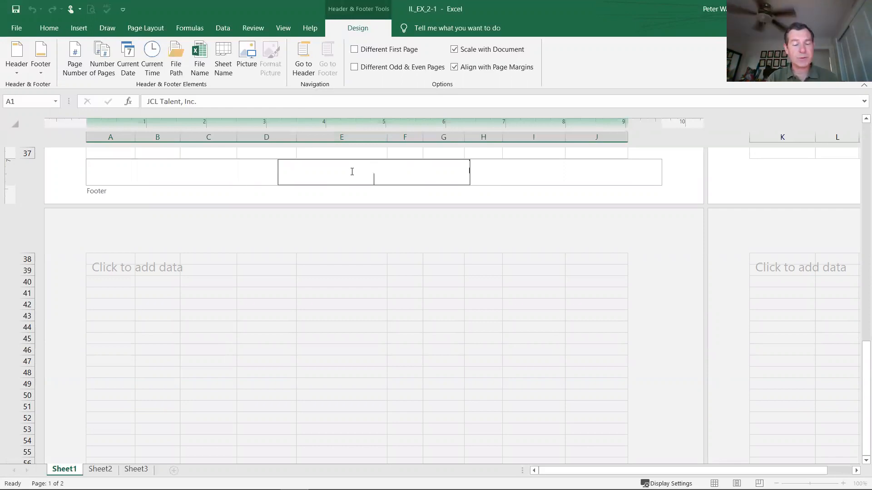
text(Peter)
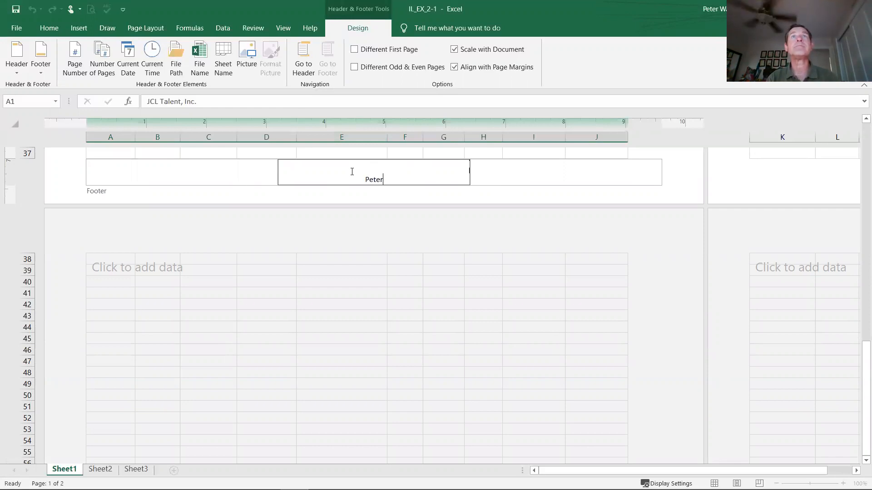
text( Watson)
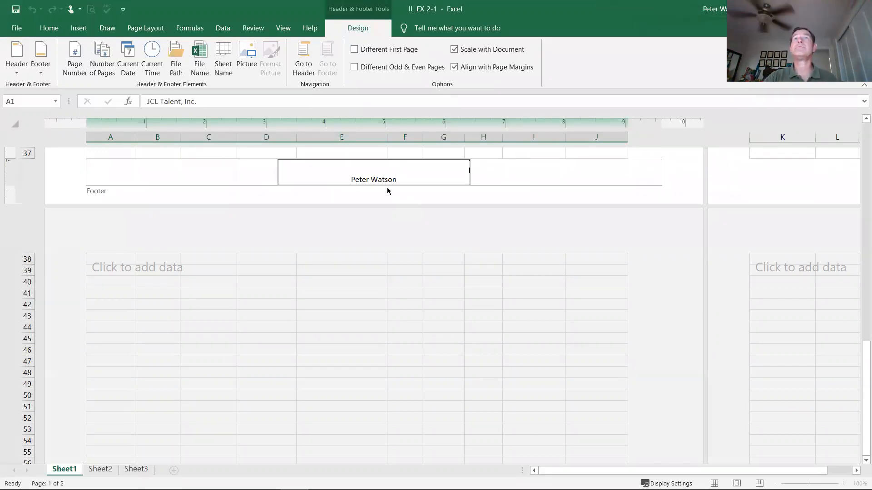
Step: Go back to the page header and finish header and footer editing by returning to the worksheet cells
click(300, 59)
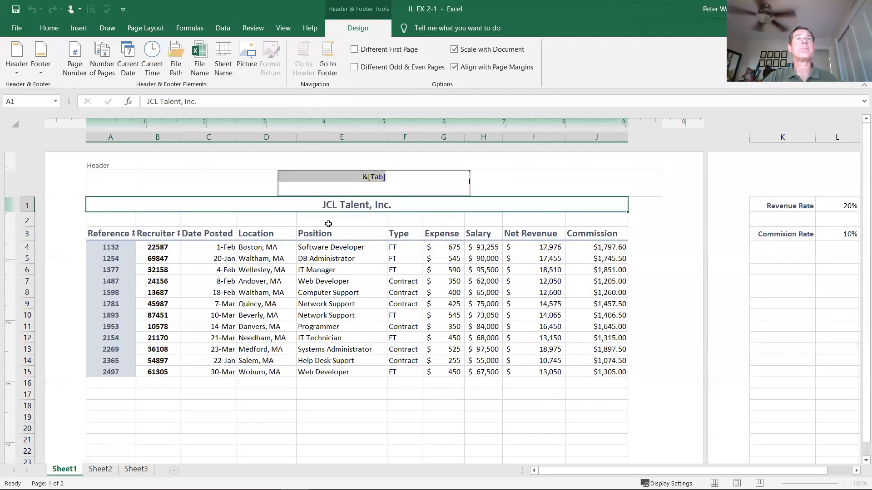
click(340, 271)
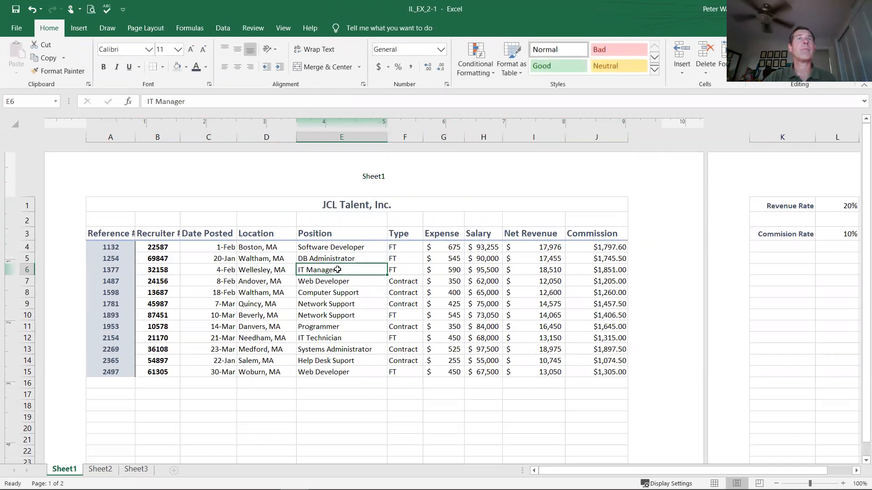
click(273, 271)
key(ctrl+Down)
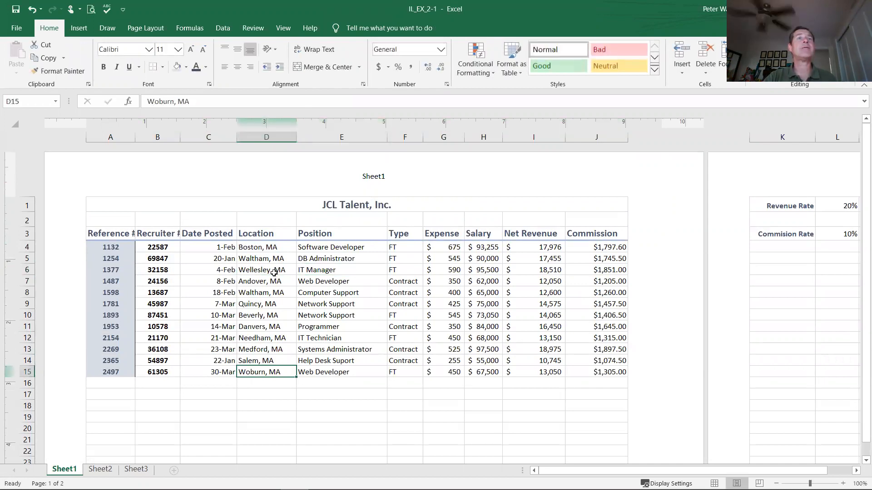
click(320, 282)
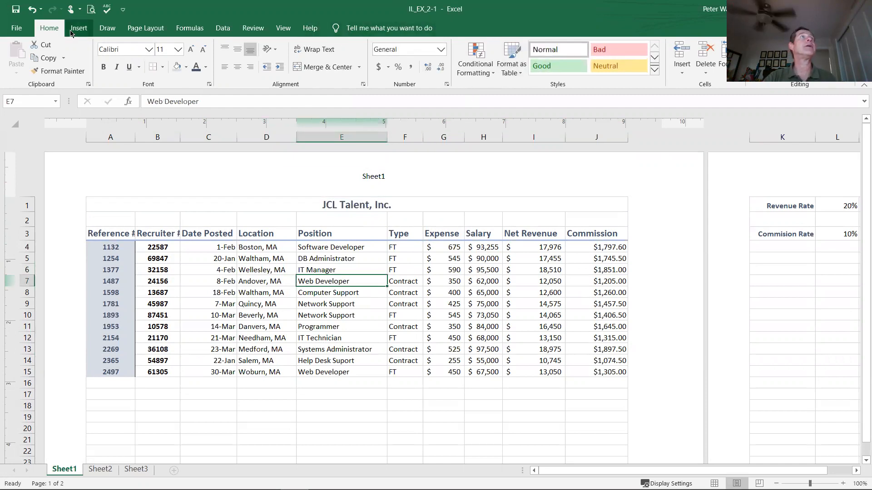
Step: Check the header and footer in the print preview, and switch the worksheet back to Normal view
click(91, 9)
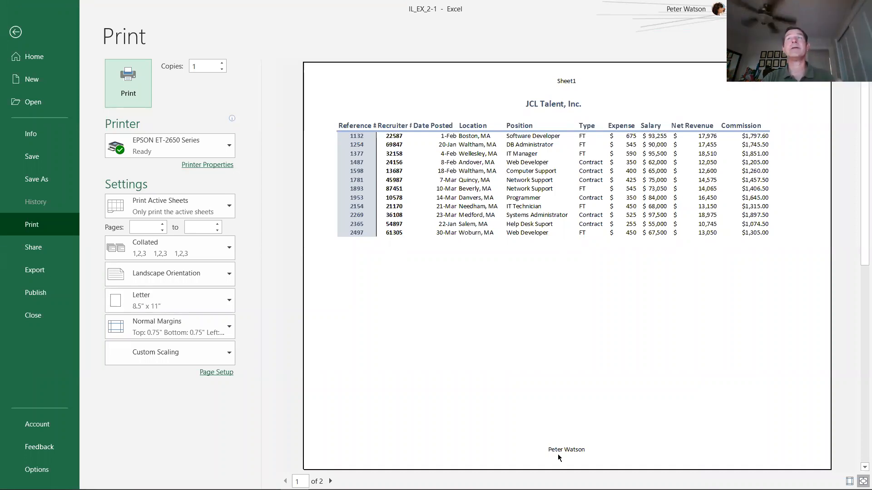
click(18, 33)
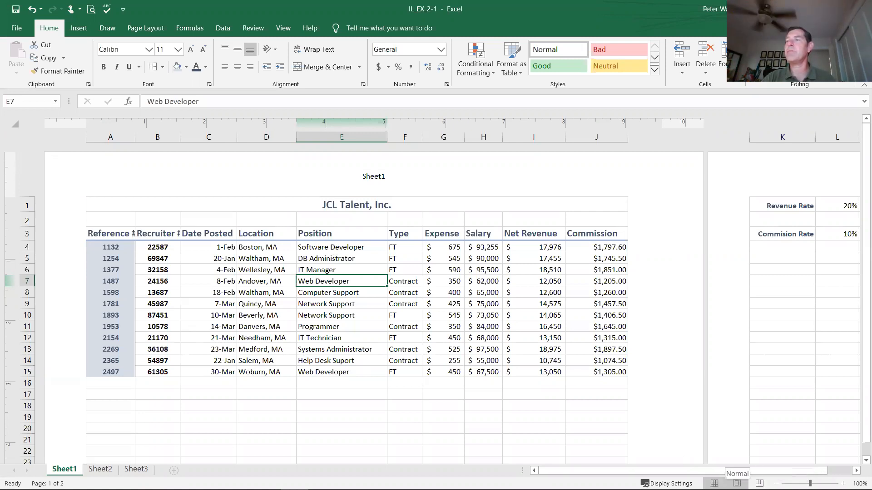
click(714, 484)
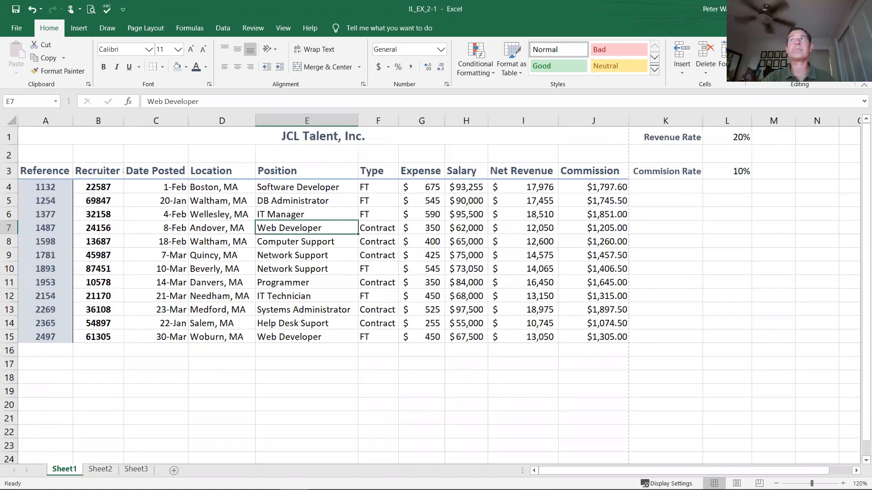
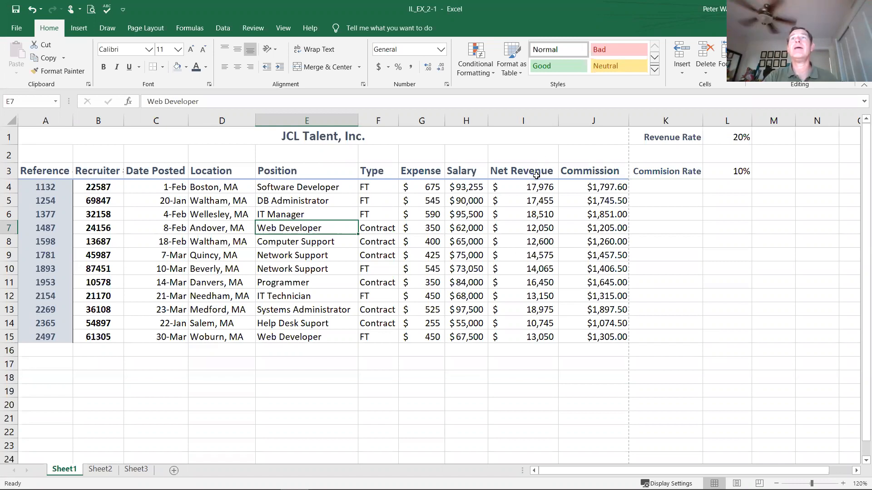
Step: Try highlighting Net Revenue values in I4:I15 that are greater than 500 with Light Red Fill
drag(535, 187, 519, 338)
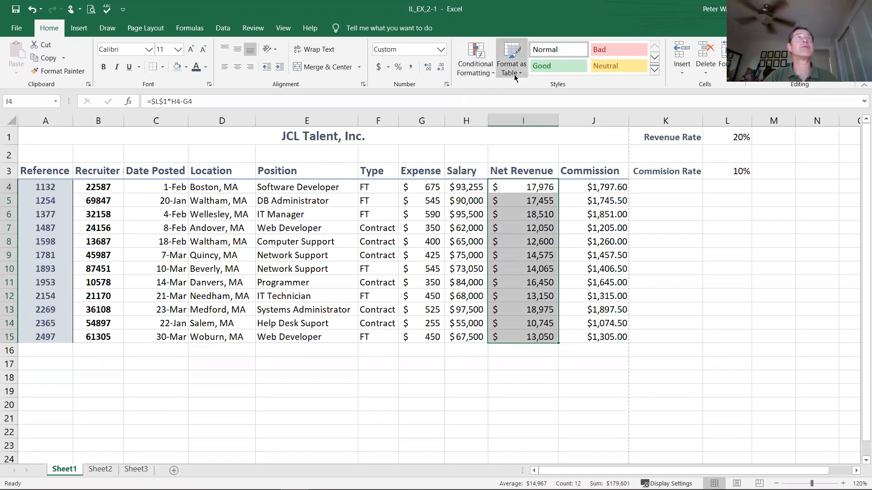
click(483, 74)
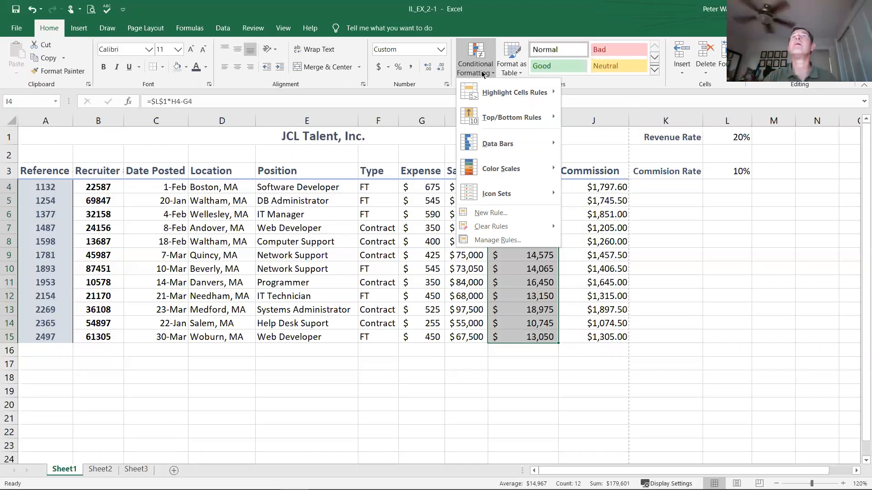
mouse_move(545, 92)
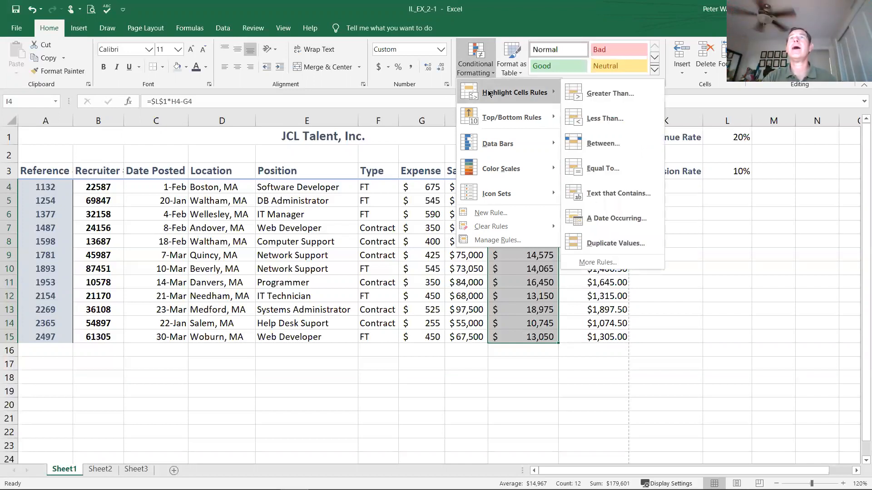
click(587, 94)
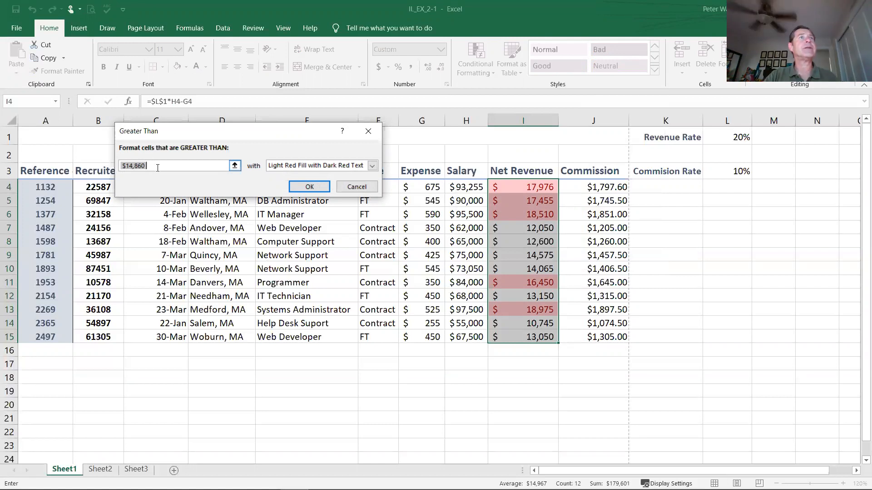
key(BackSpace)
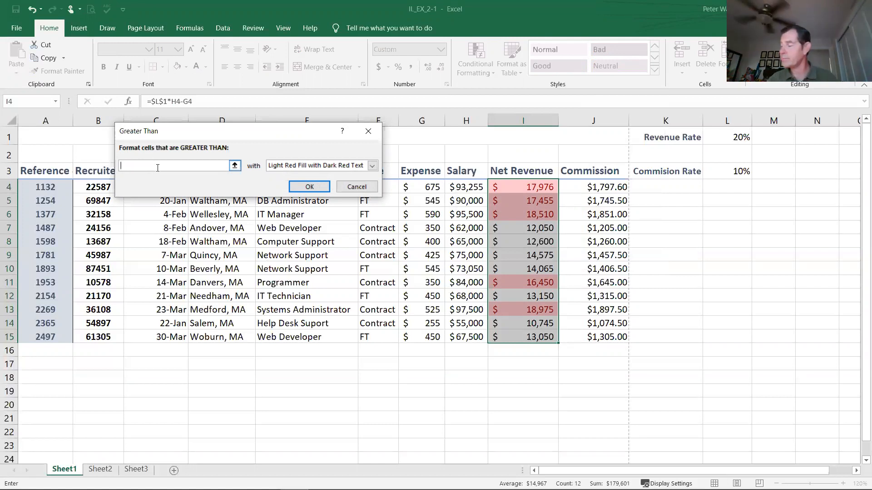
text(500)
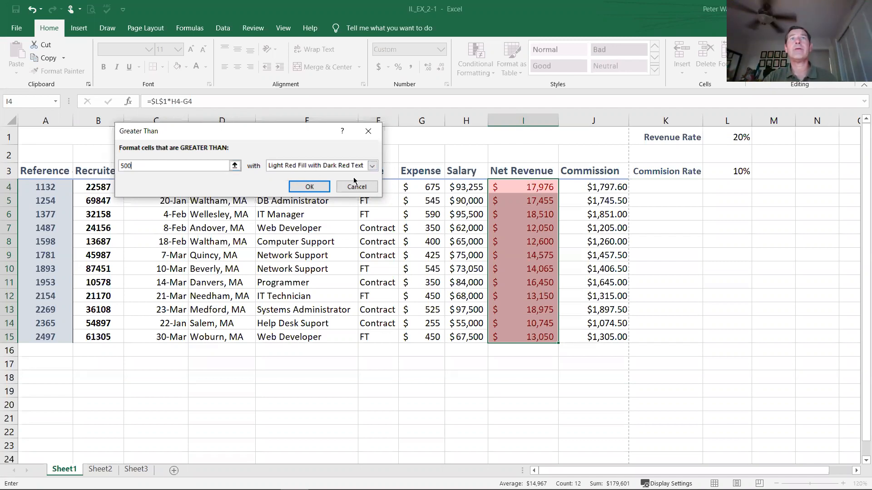
click(371, 168)
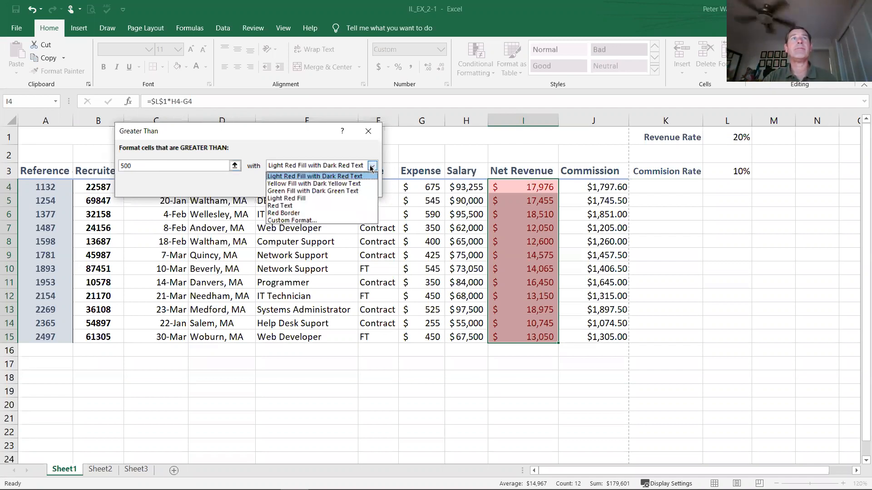
click(331, 201)
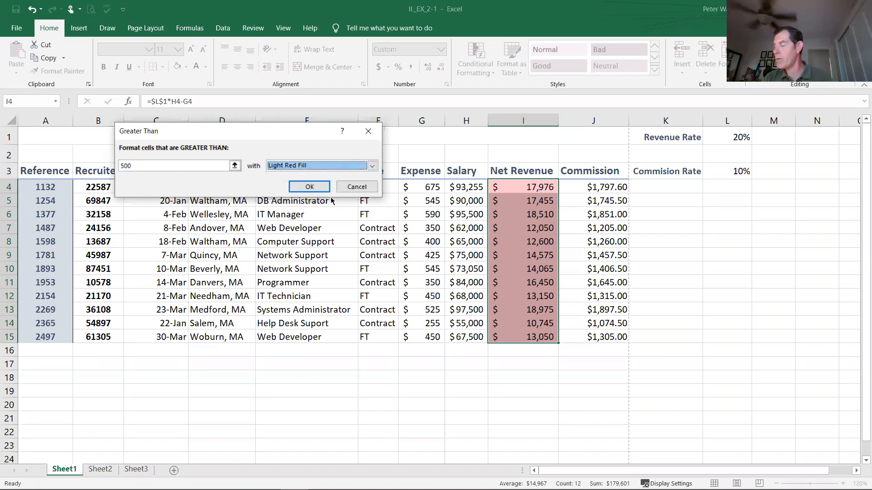
click(304, 187)
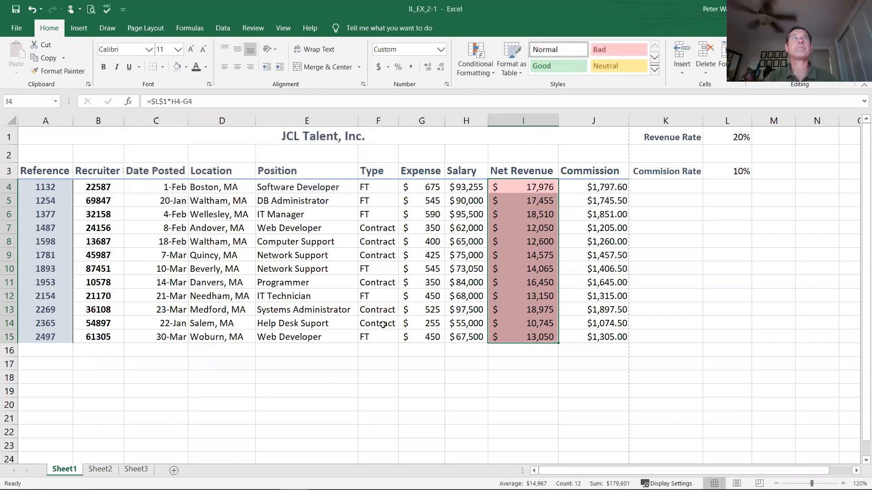
click(530, 249)
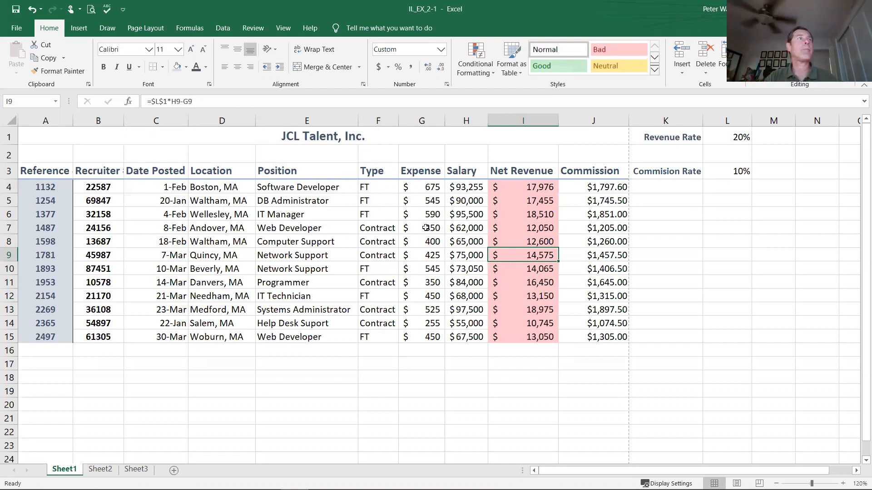
Step: Try an Expense value of 499 in G4, and undo both that entry and the Net Revenue highlighting rule
click(422, 188)
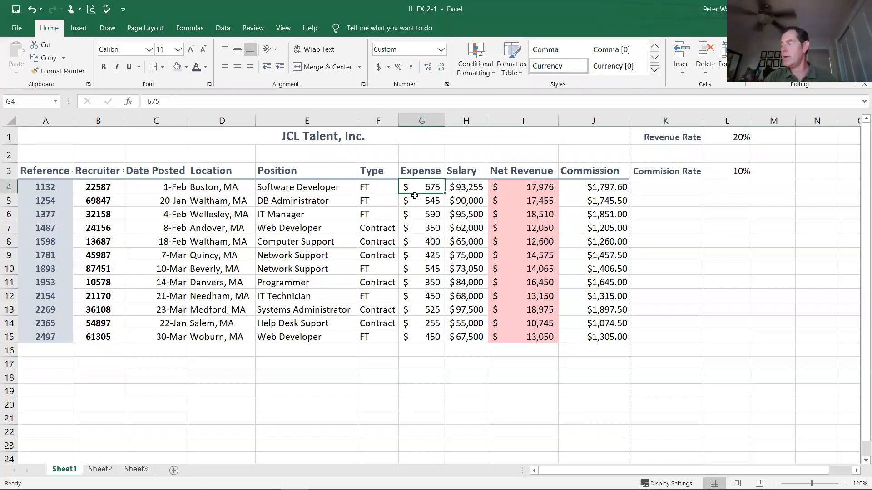
text(499)
key(Return)
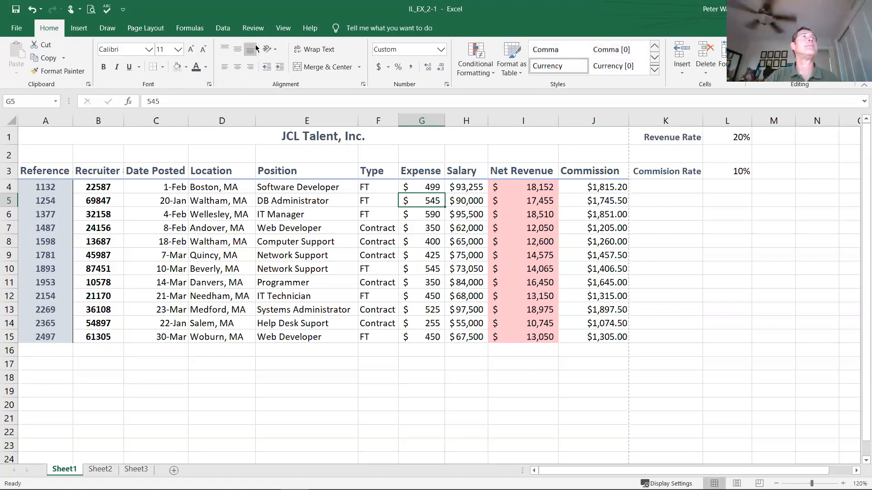
click(33, 8)
click(33, 9)
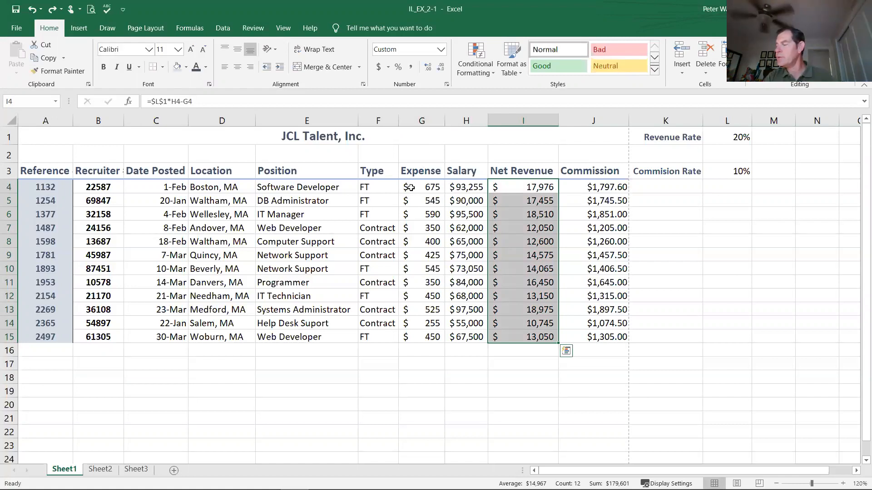
Step: Add a conditional formatting rule to the Expense values in G4:G15 that highlights amounts greater than 500 with Light Red Fill
drag(415, 188, 414, 339)
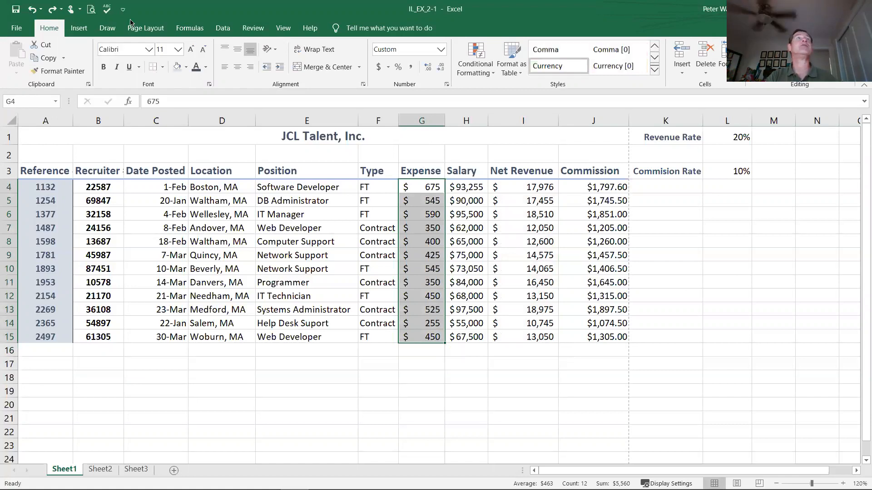
click(472, 71)
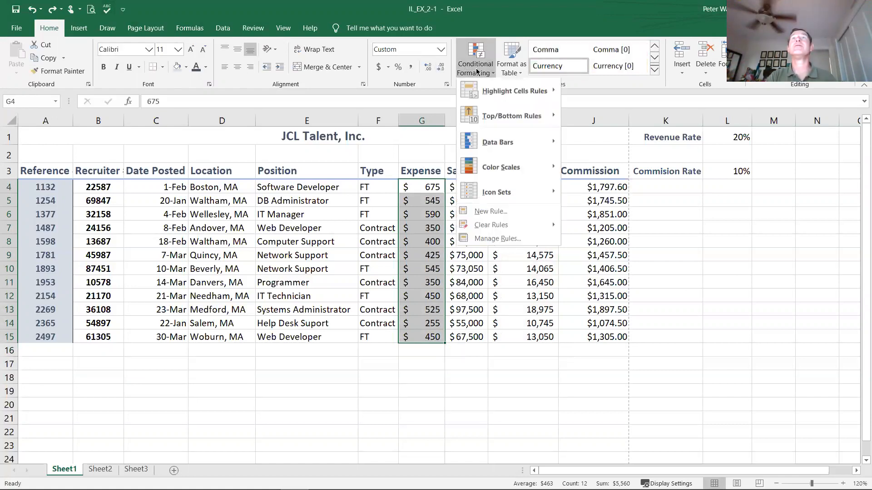
mouse_move(522, 93)
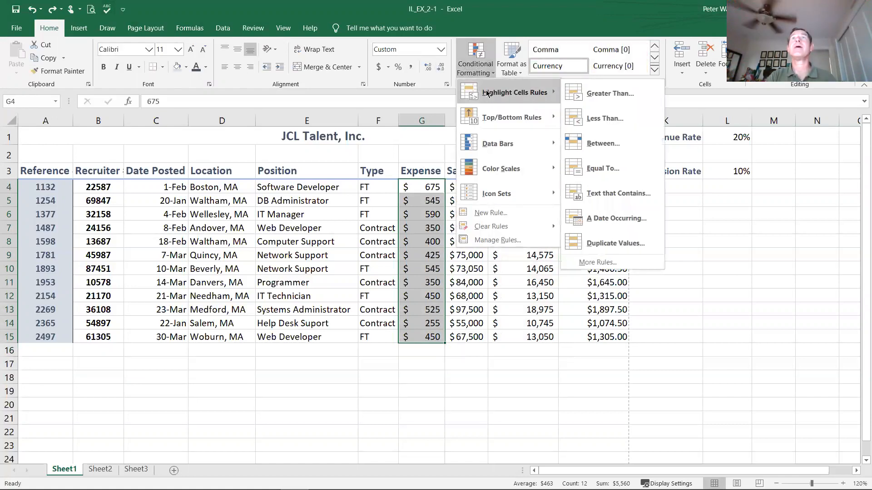
click(609, 93)
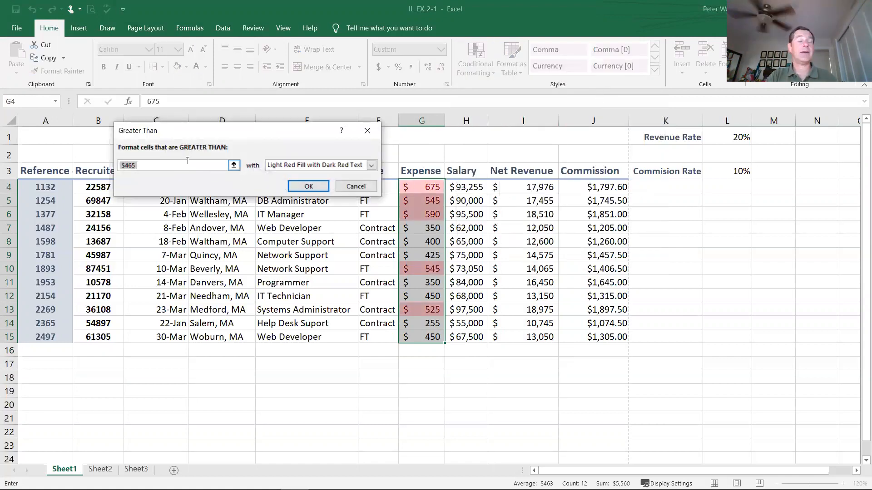
text(500)
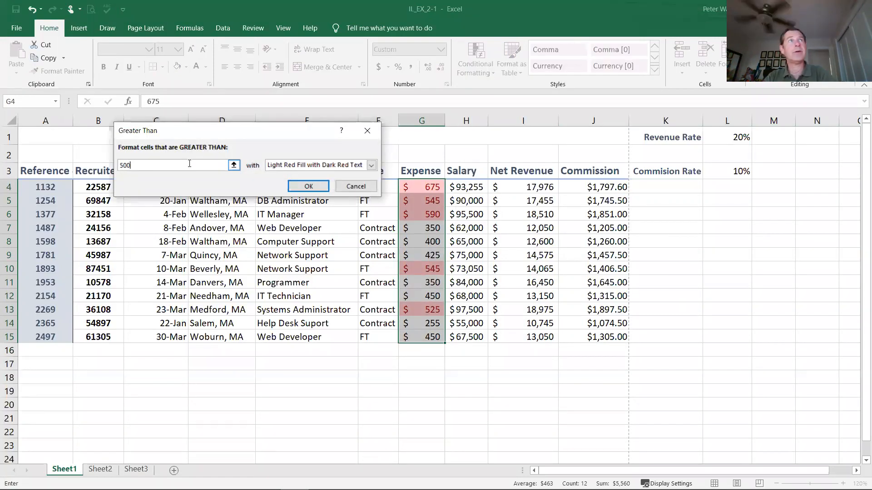
click(372, 165)
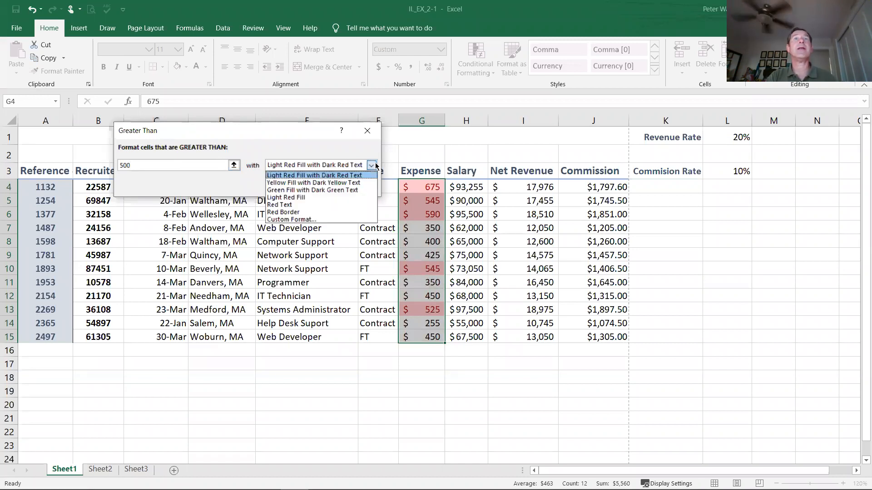
click(318, 198)
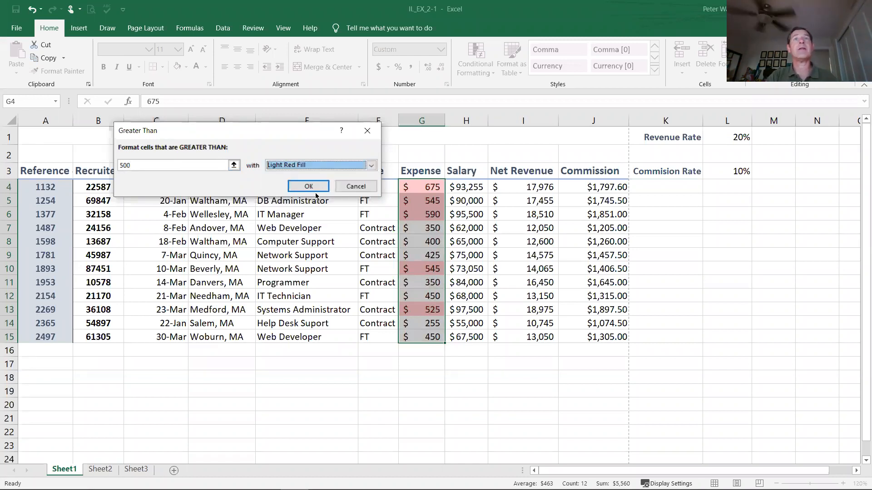
click(309, 187)
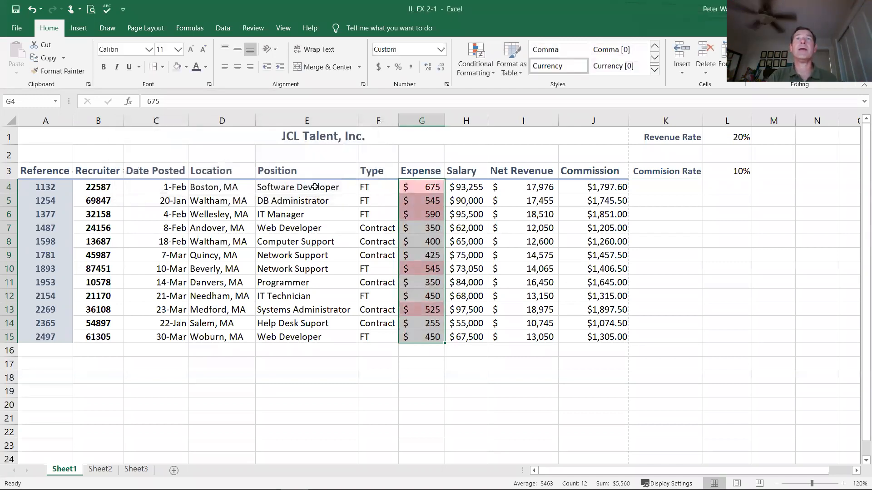
click(387, 378)
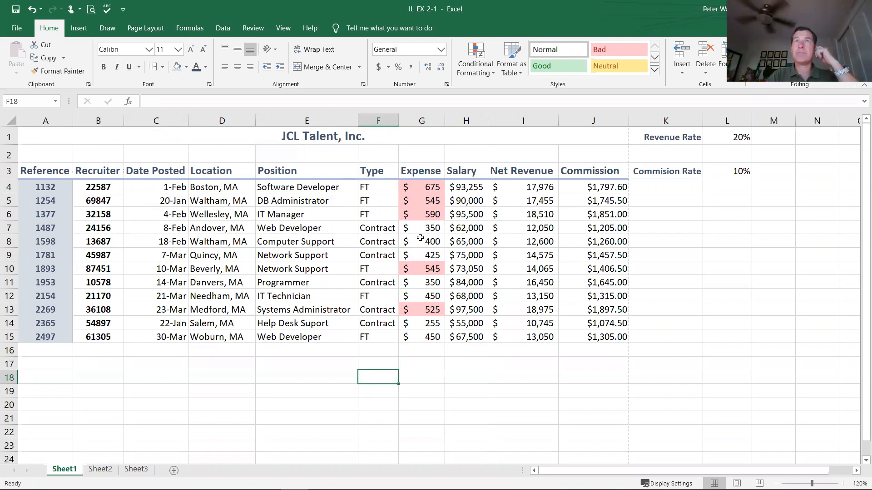
Step: Change the Expense value in G4 to 499 to test the highlighting rule
click(419, 202)
click(421, 189)
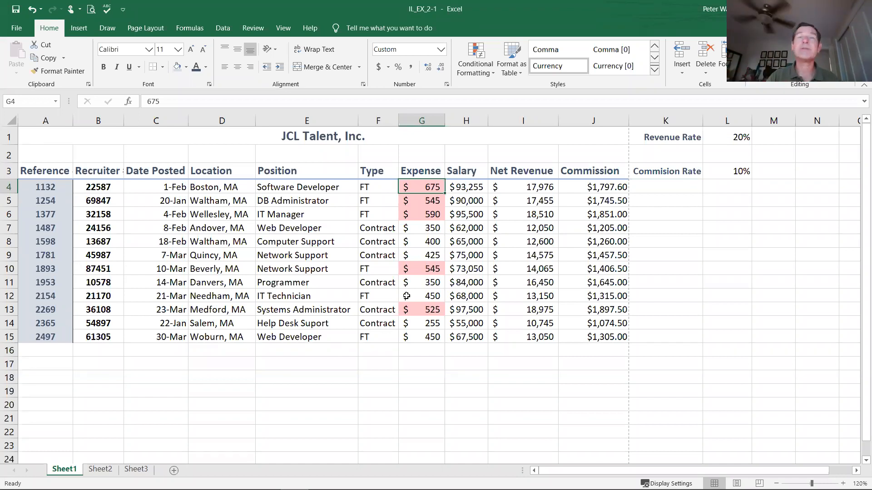
text(499)
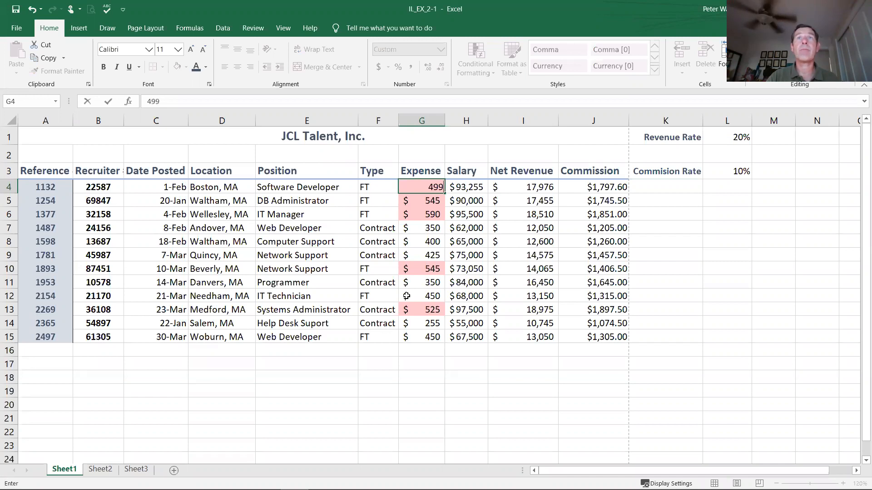
key(Return)
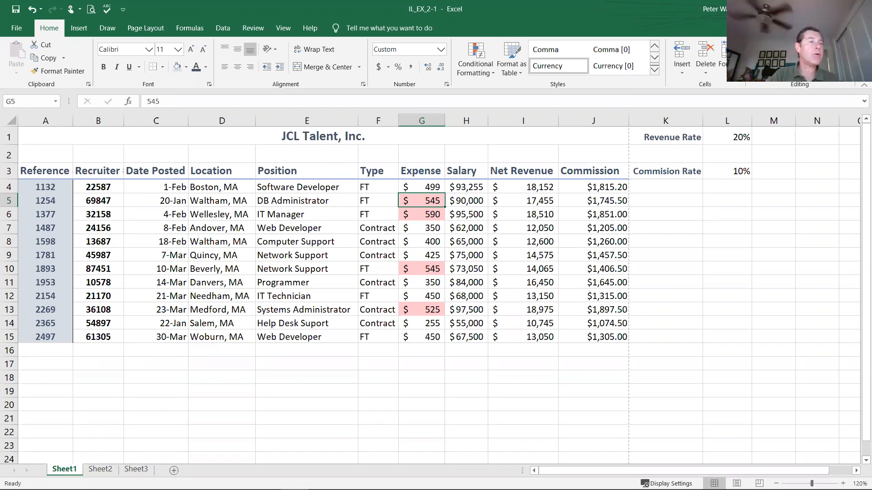
Step: Rename the Sheet2 worksheet as Commissions
click(101, 471)
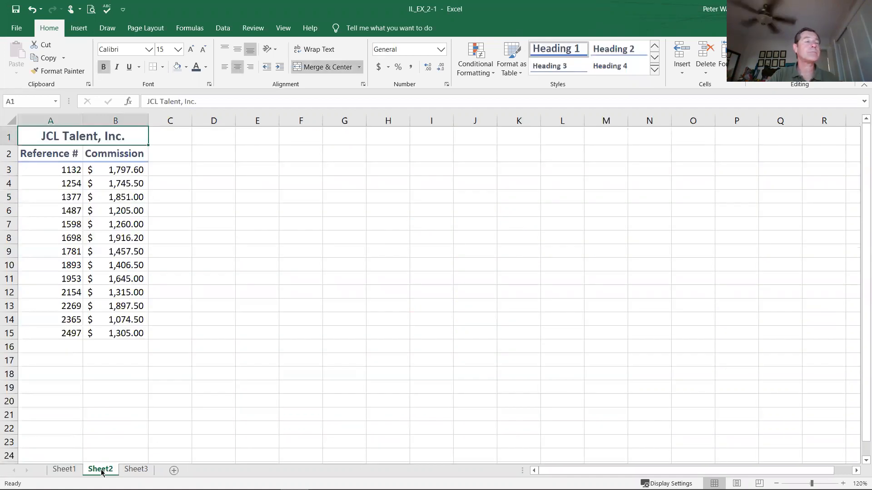
double_click(101, 470)
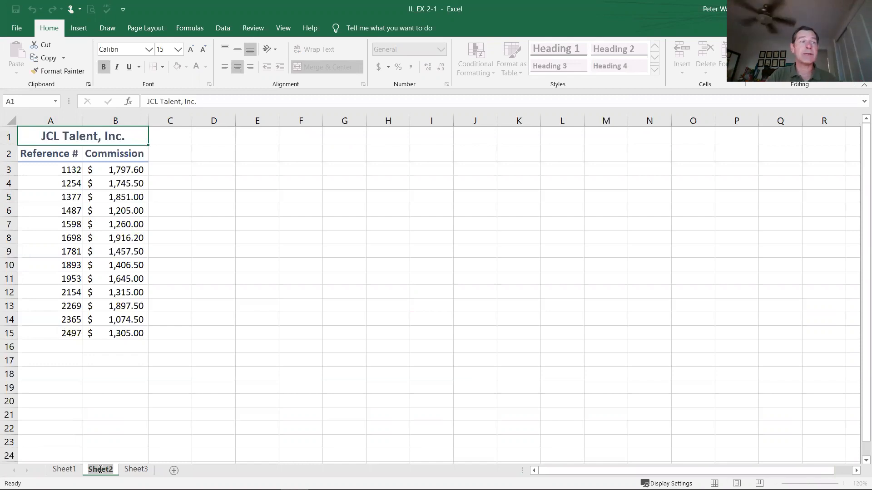
right_click(65, 471)
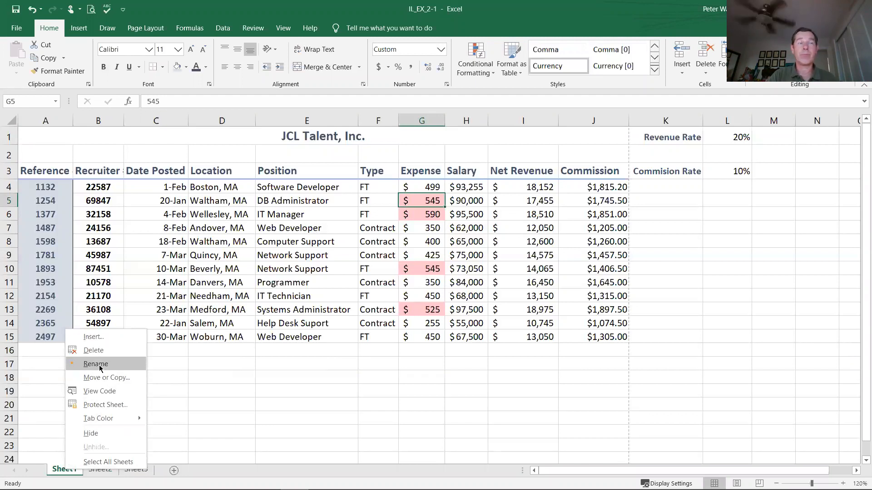
click(101, 474)
right_click(100, 472)
click(123, 364)
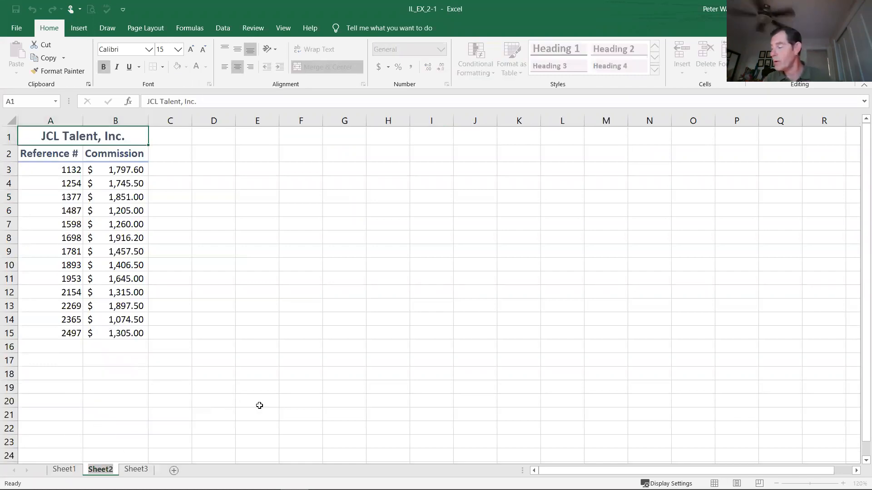
text(Co)
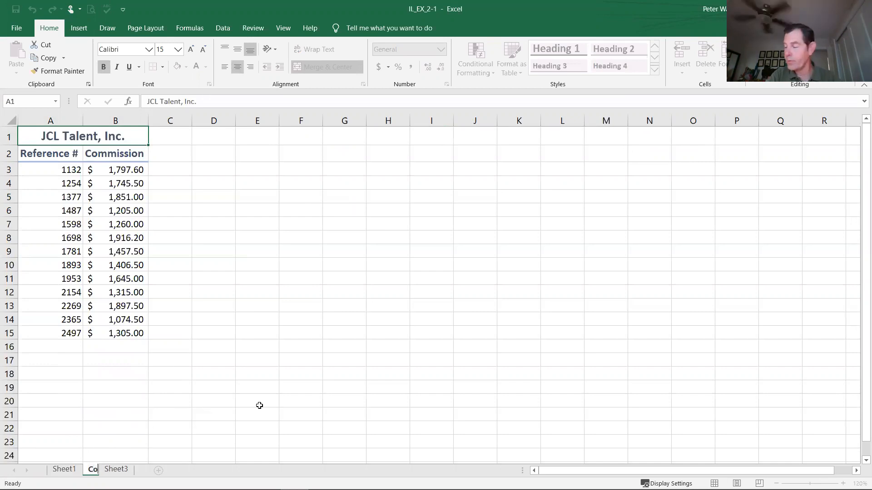
text(mm)
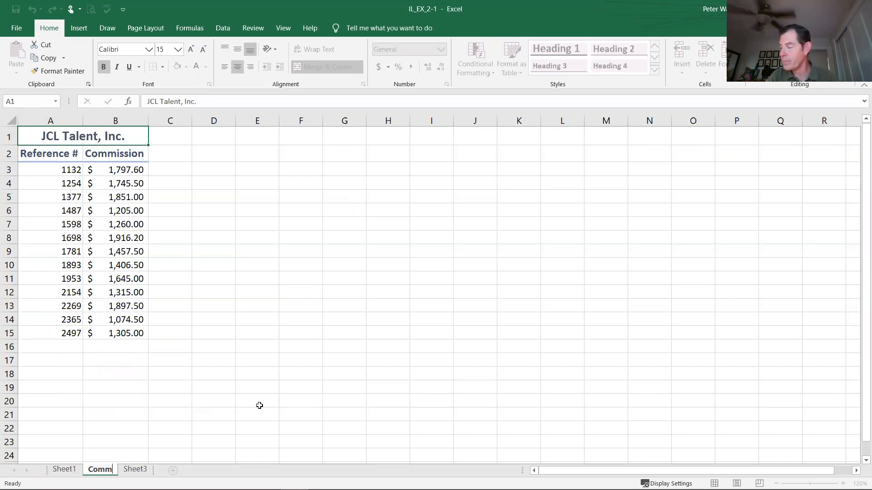
text(issions)
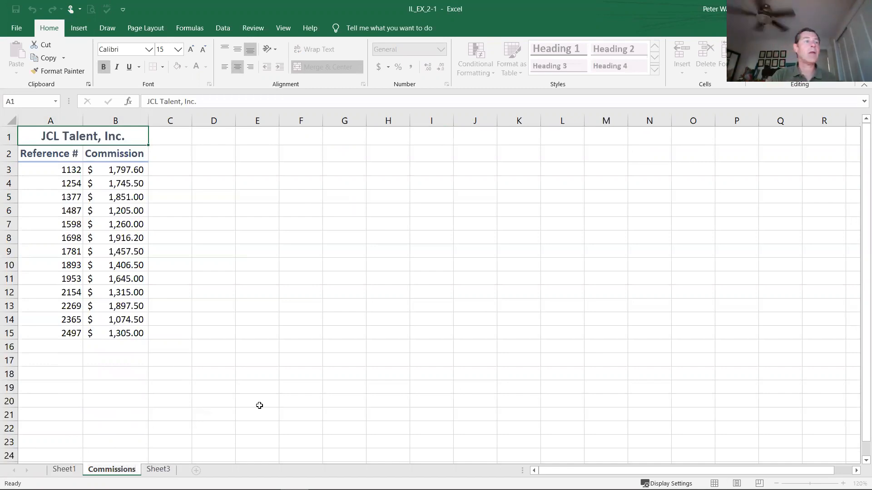
click(146, 442)
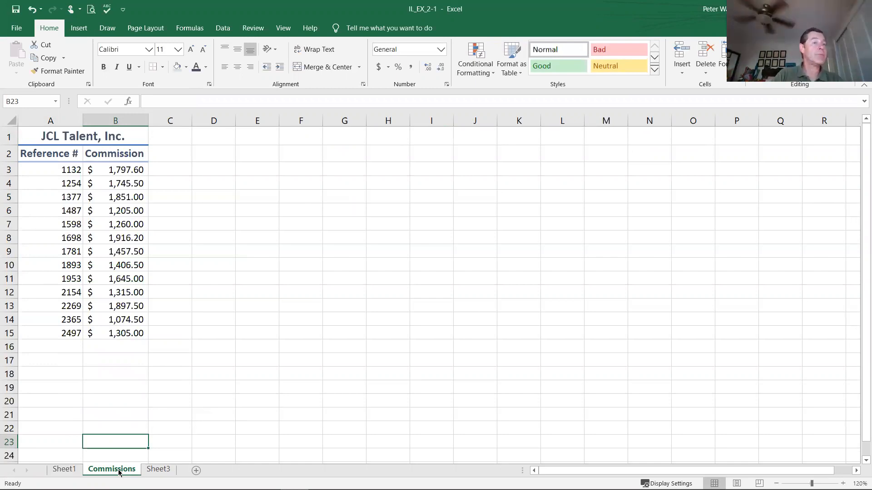
Step: Move the Commissions worksheet after Sheet3 and switch to Sheet3
drag(119, 472, 183, 471)
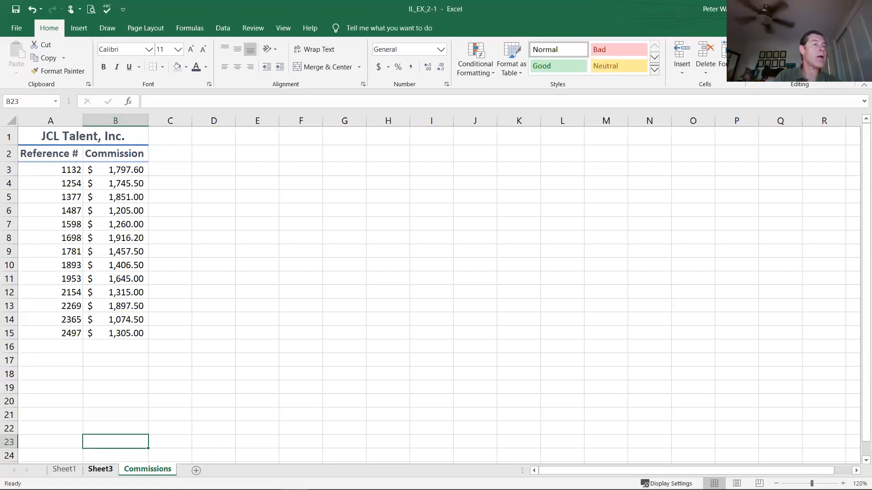
click(100, 470)
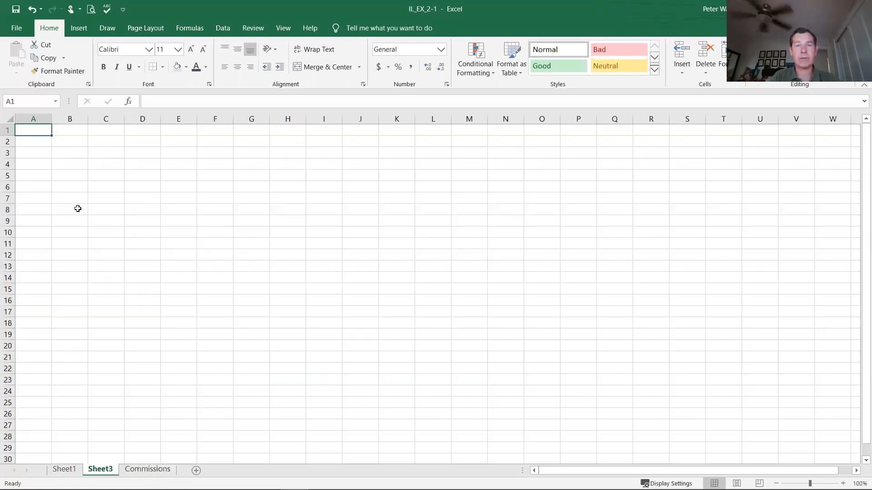
Step: Delete the empty Sheet3 worksheet, check the remaining sheets and return to Sheet1
right_click(104, 470)
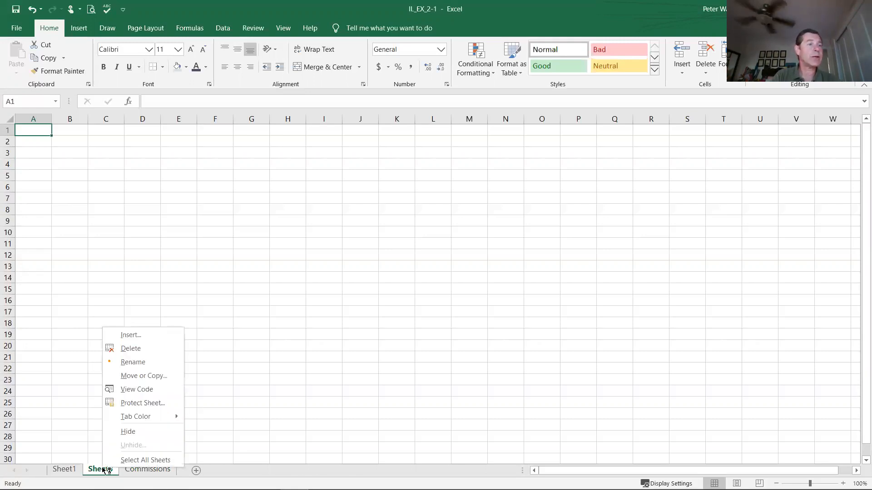
click(123, 348)
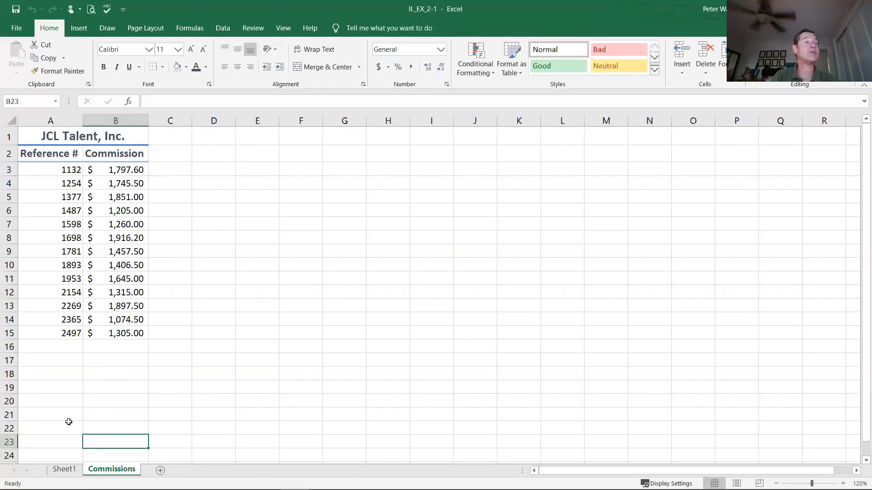
click(64, 470)
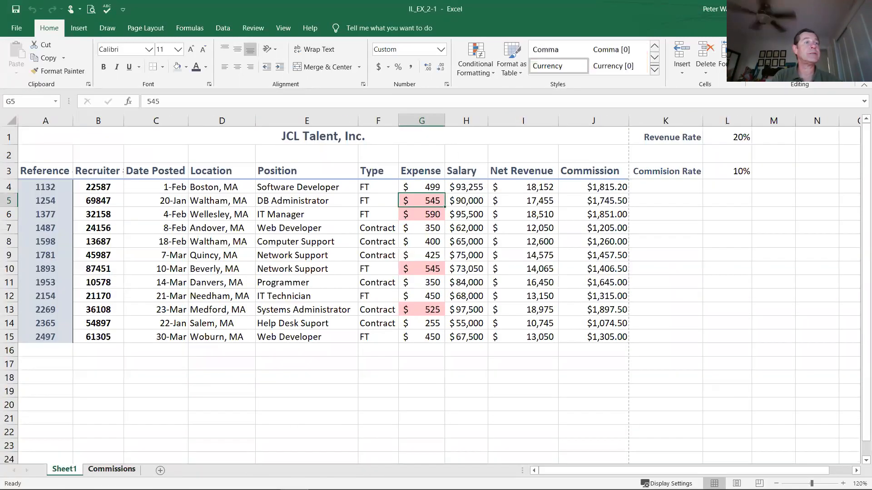
click(109, 469)
click(72, 470)
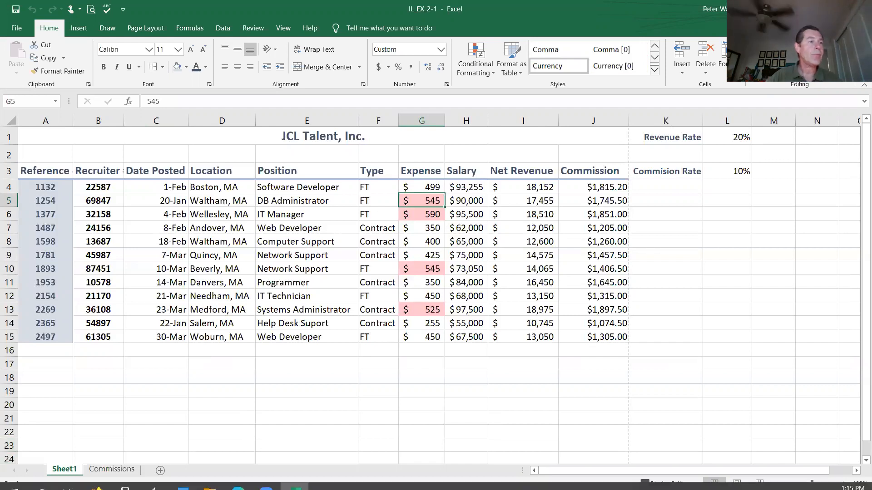
Step: Rename the Sheet1 worksheet as Boston Tech
right_click(70, 473)
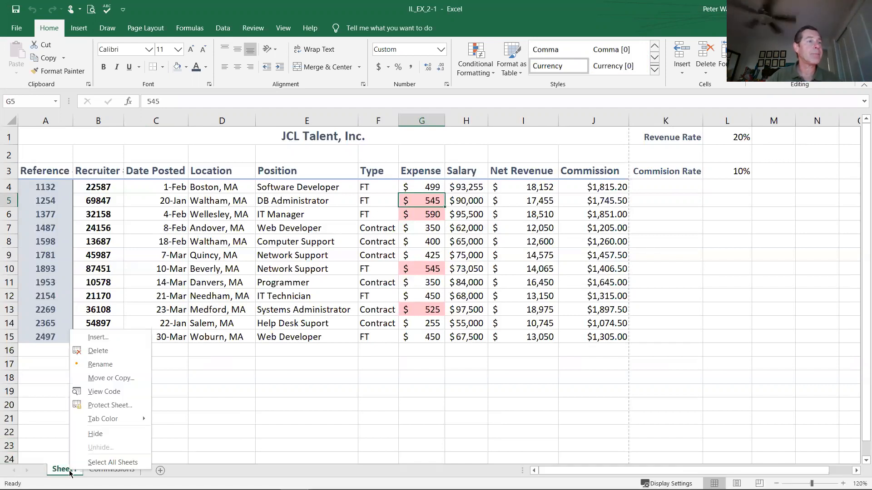
click(96, 365)
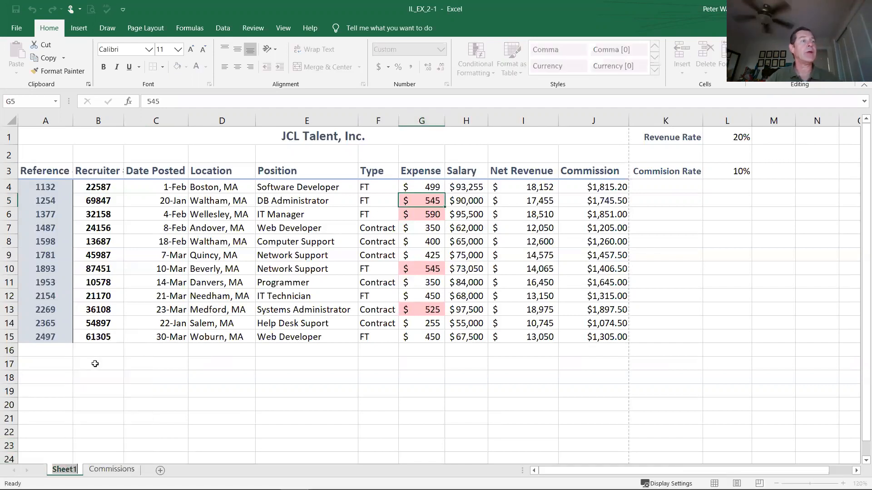
text(B)
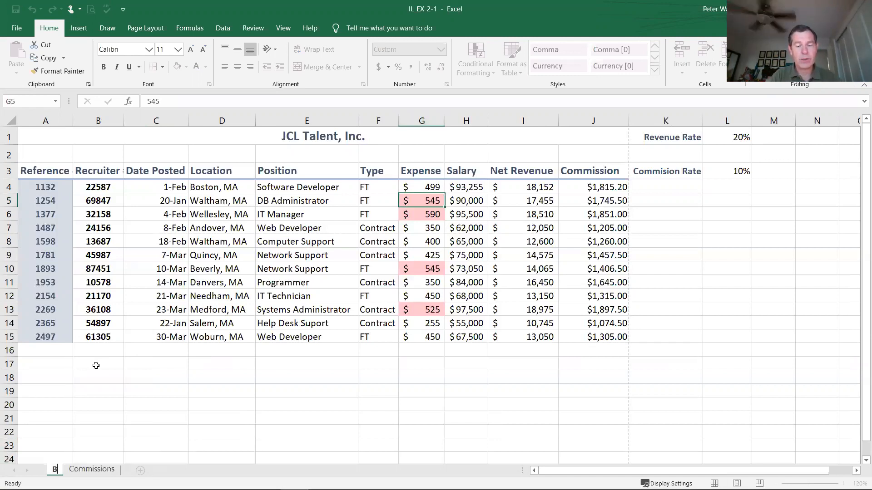
text(os)
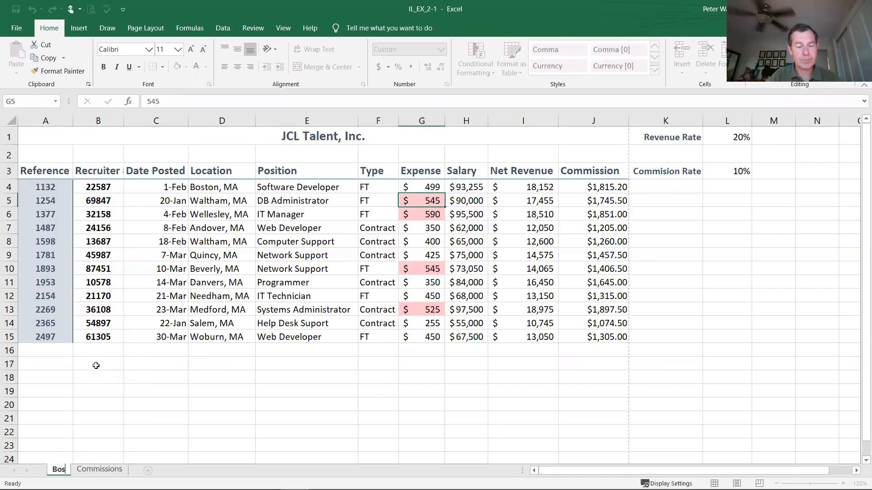
text(ton Tech)
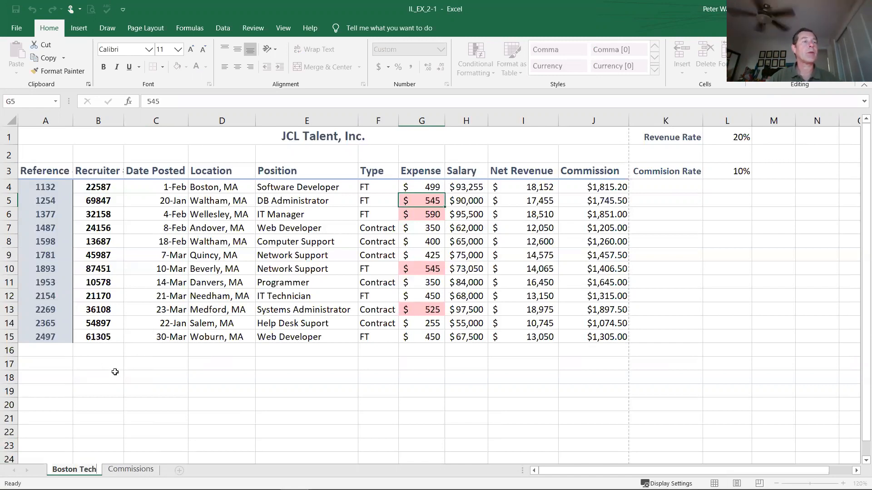
click(114, 374)
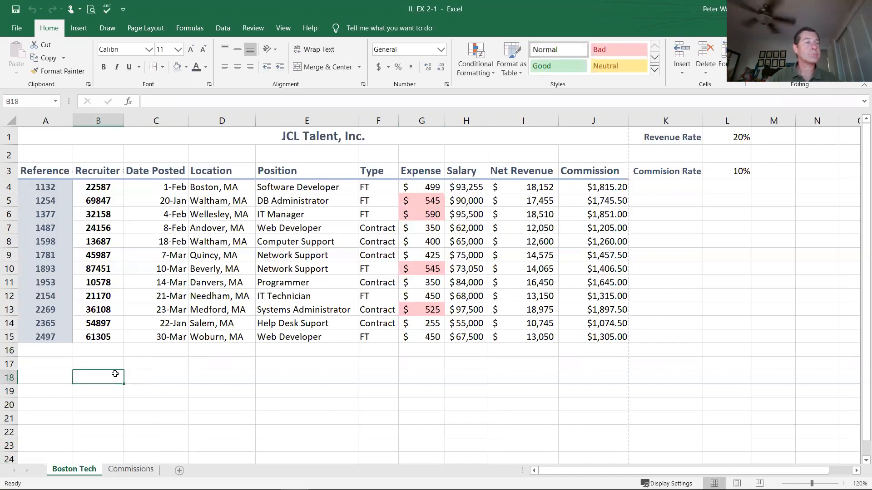
Step: Set the tab color of the Boston Tech worksheet to the standard-intensity blue theme color
right_click(84, 472)
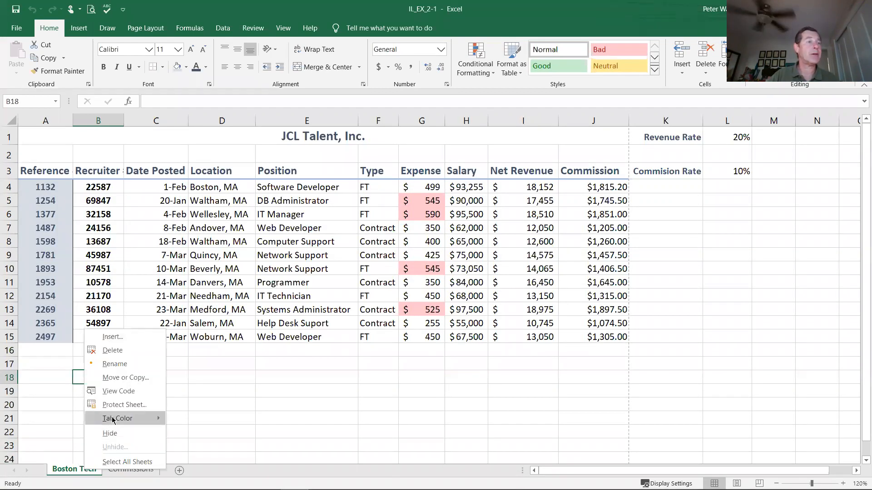
mouse_move(115, 419)
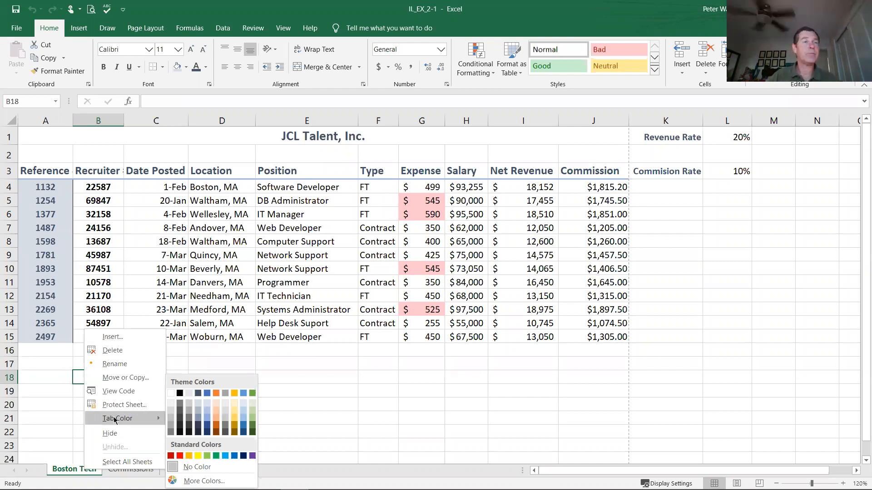
click(208, 395)
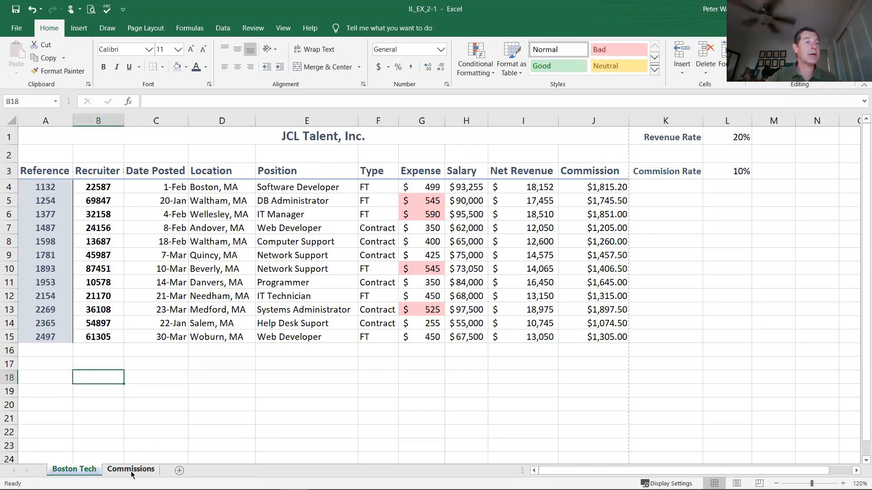
Step: Set the tab color of the Commissions worksheet to a lighter green theme shade
right_click(131, 474)
mouse_move(156, 425)
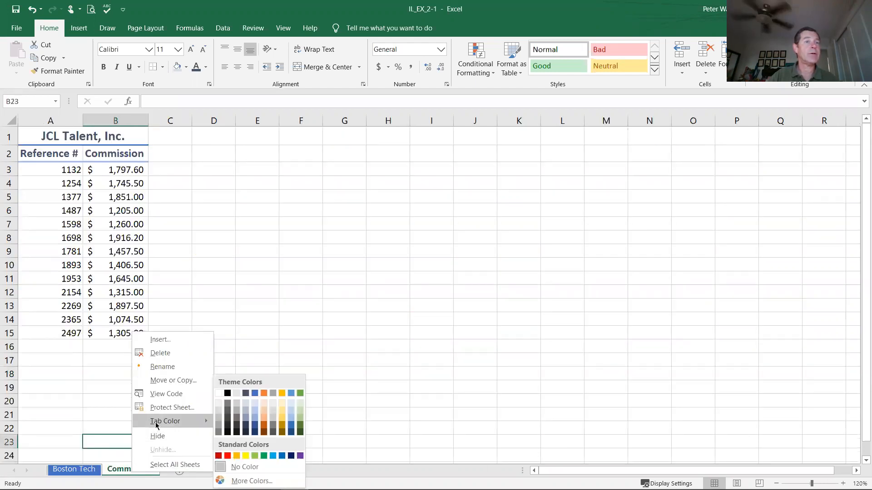
click(300, 415)
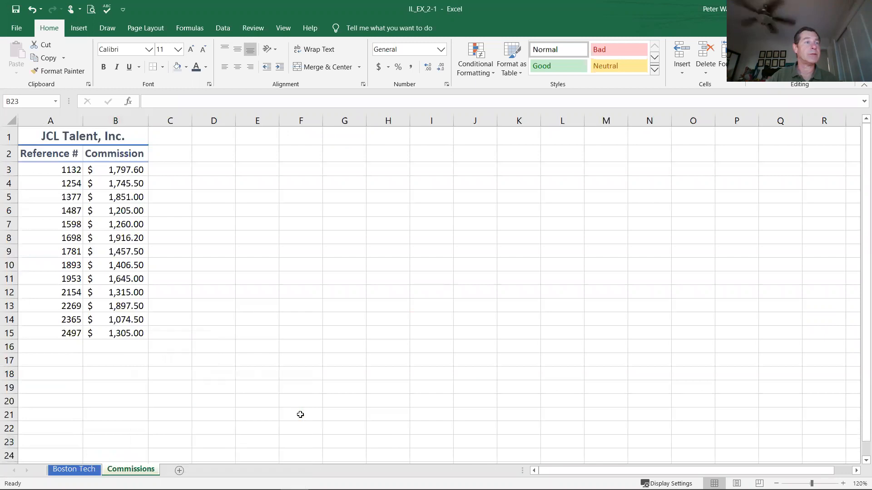
Step: Set the Commissions worksheet's tab color to a darker green theme shade, compare both tabs and return to Boston Tech
right_click(133, 473)
mouse_move(168, 420)
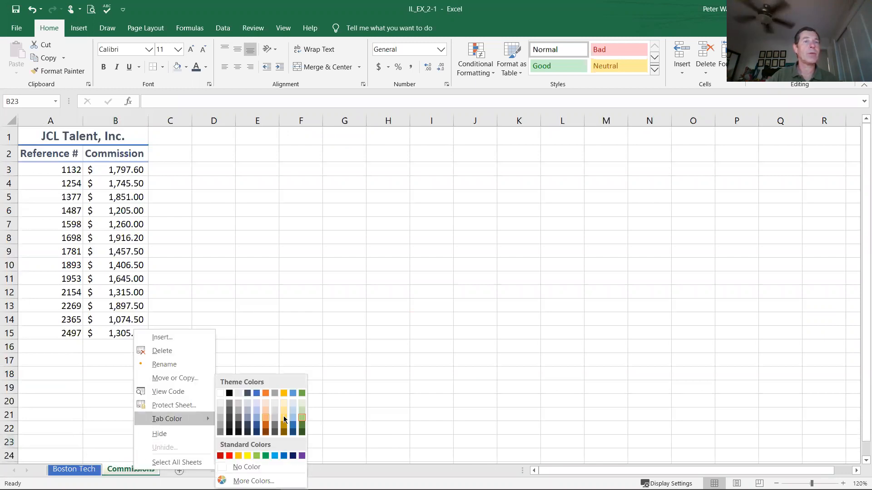
click(303, 424)
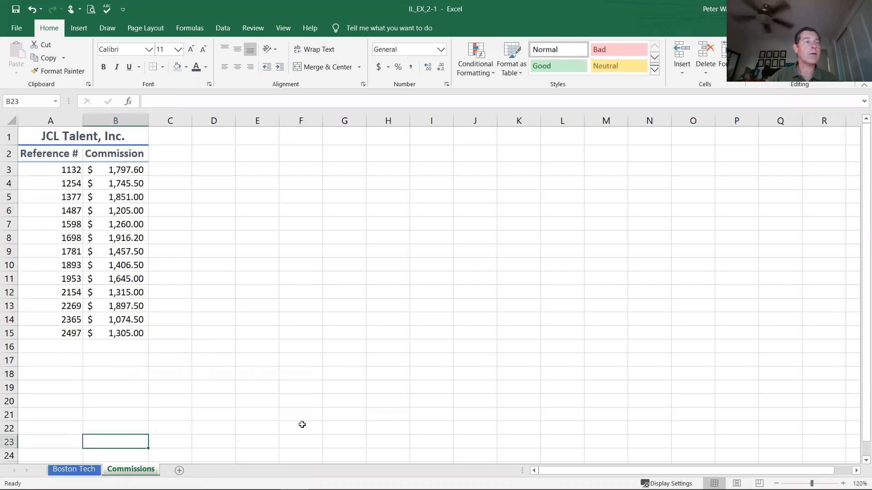
click(238, 385)
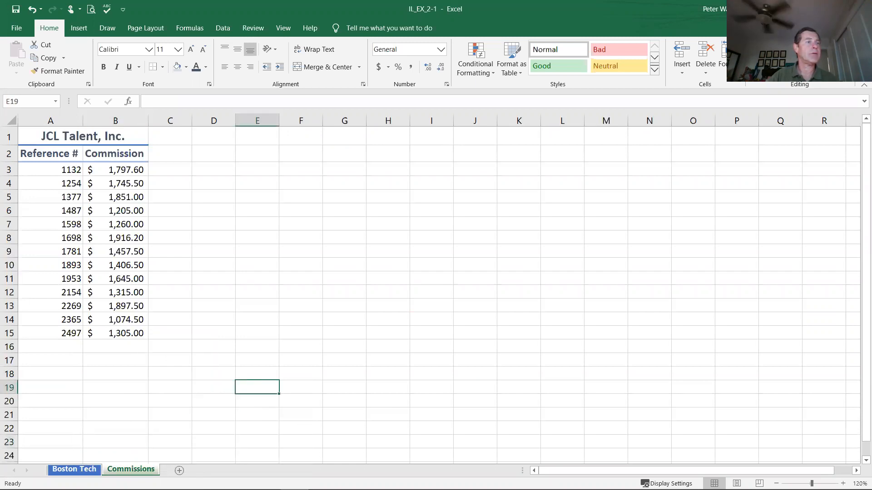
click(81, 473)
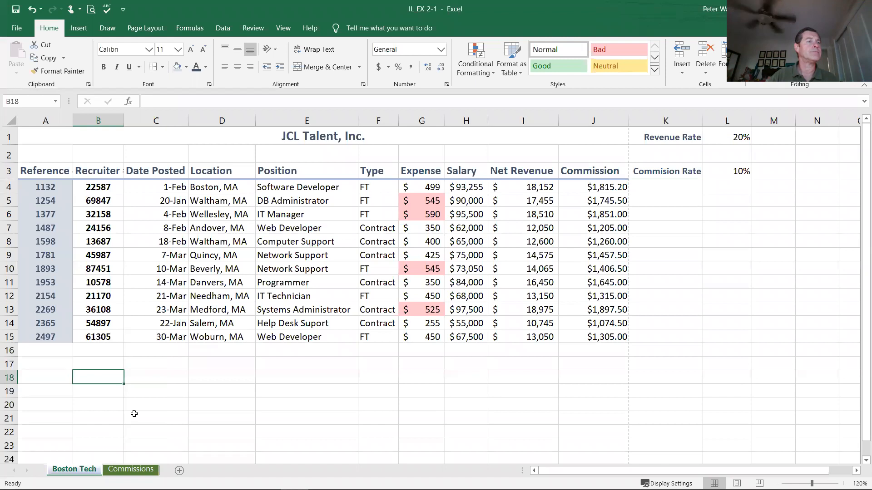
click(140, 472)
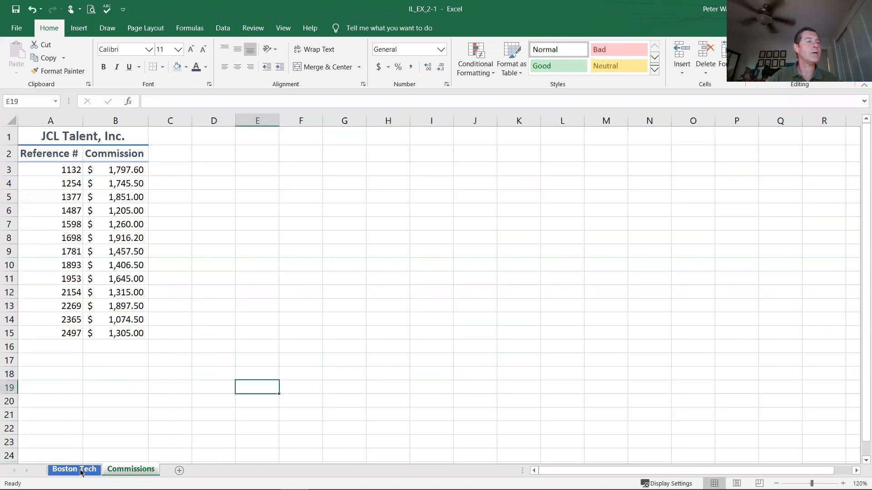
click(82, 472)
click(151, 405)
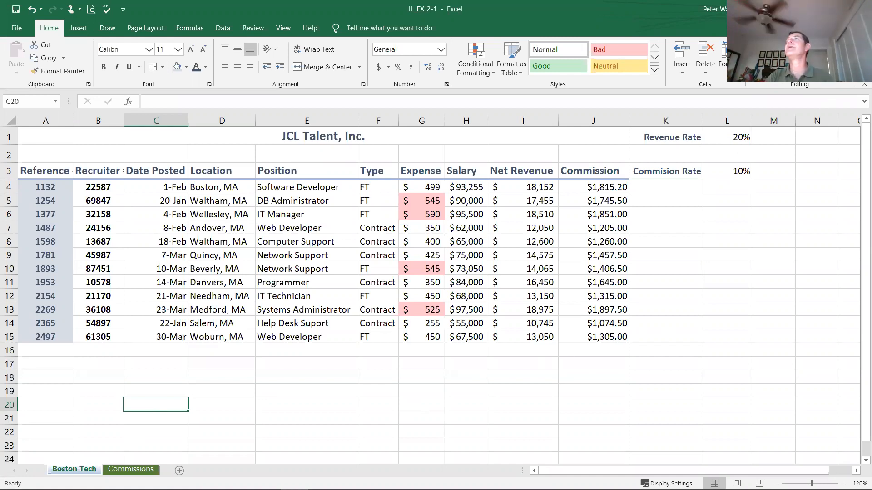
Step: Replace every occurrence of Contract with Temp on the Boston Tech worksheet and close Find and Replace
click(856, 66)
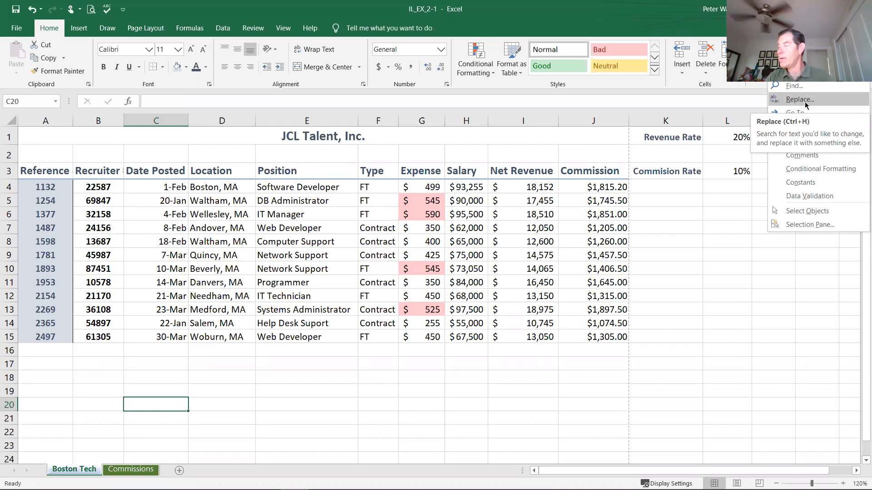
click(800, 100)
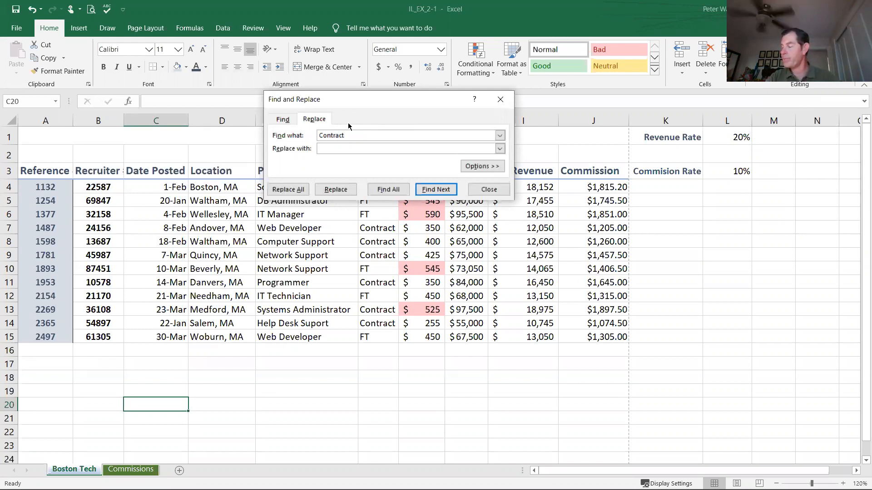
click(351, 148)
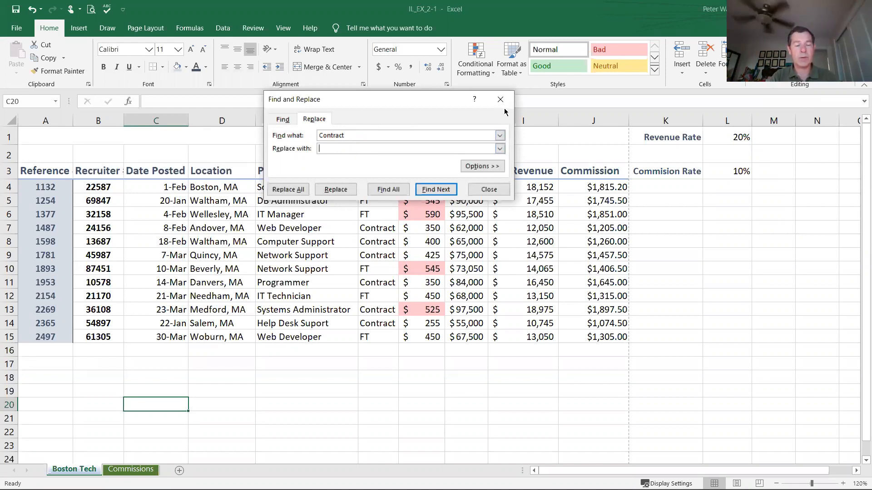
text(Temp)
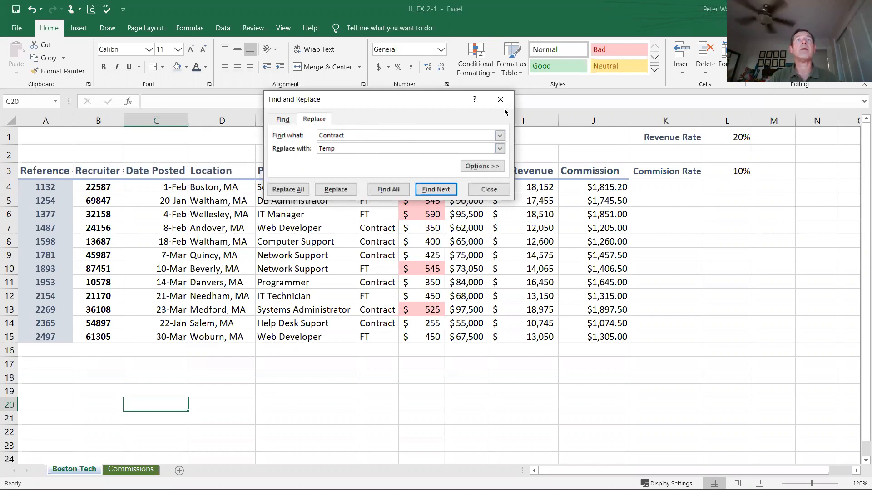
click(427, 195)
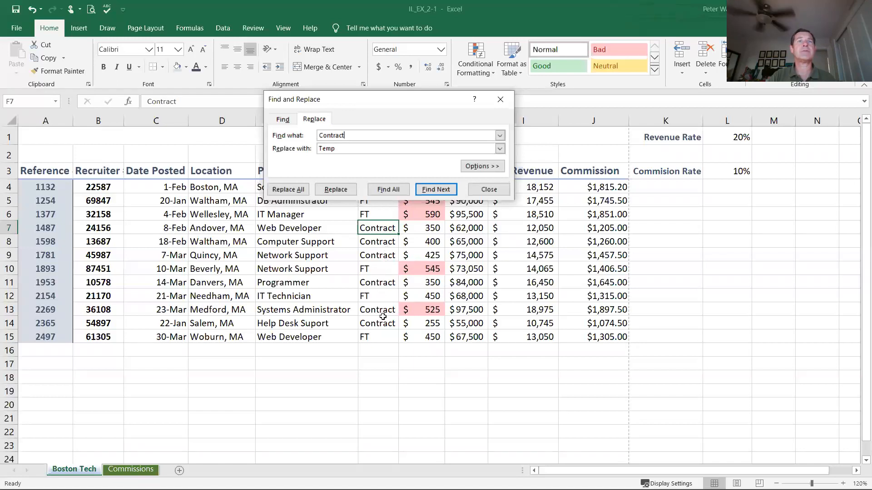
click(295, 191)
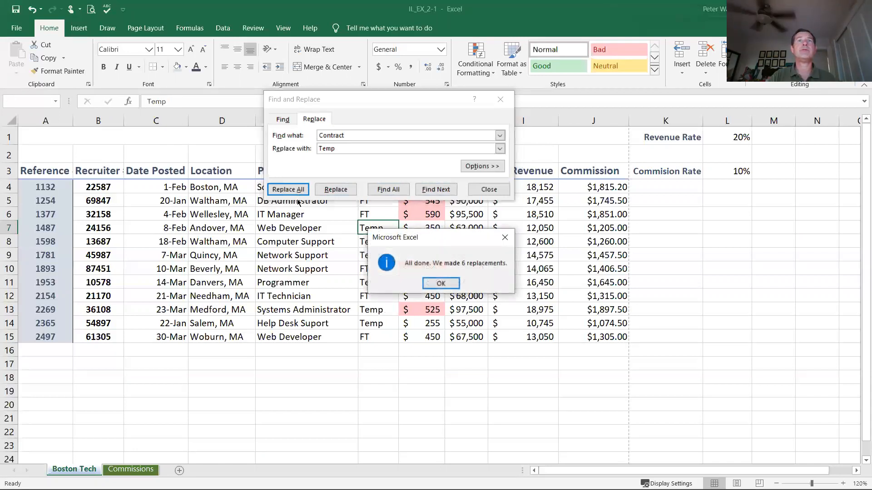
click(451, 284)
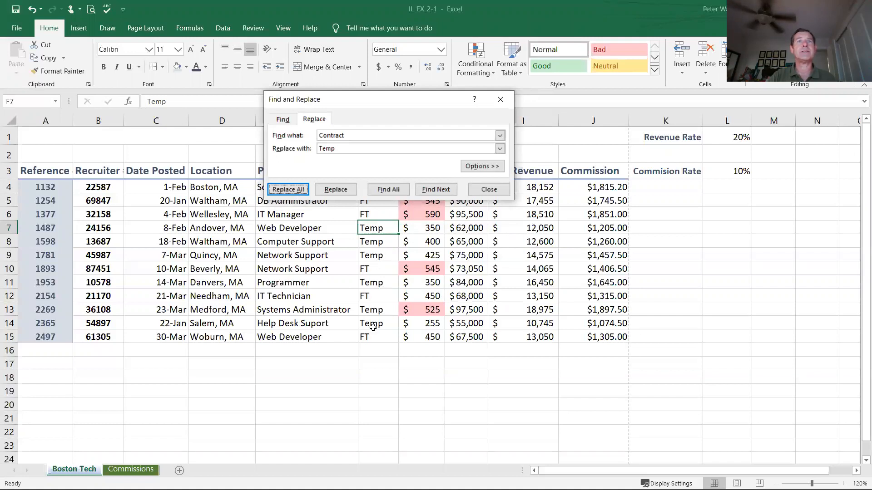
drag(386, 94, 385, 56)
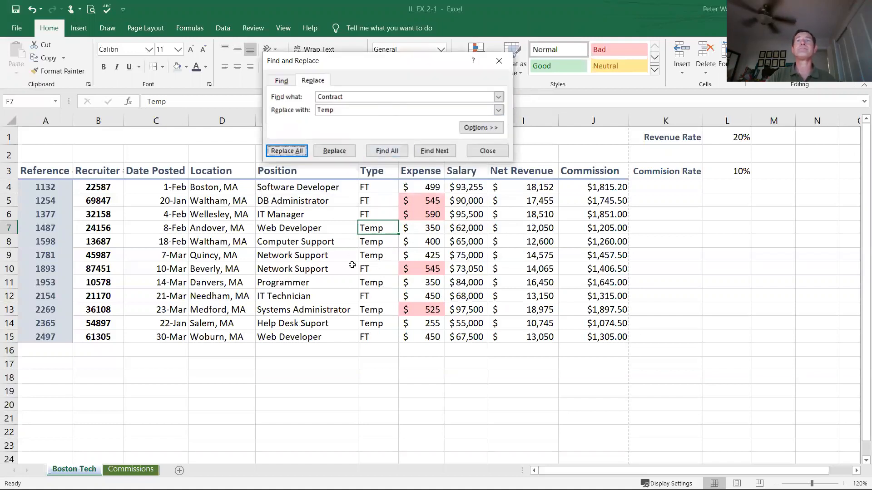
click(486, 151)
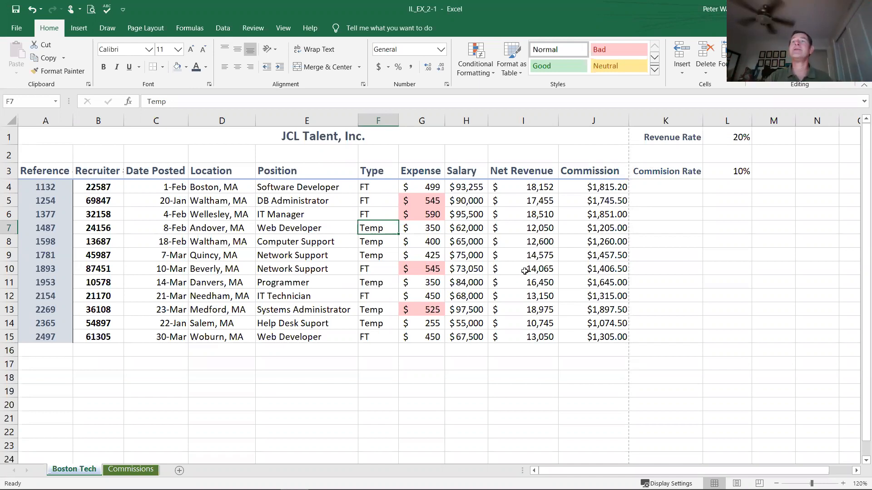
Step: Examine where the dashed page break lines fall below and beside the Boston Tech data
scroll(523, 267, down, 5)
scroll(523, 267, down, 4)
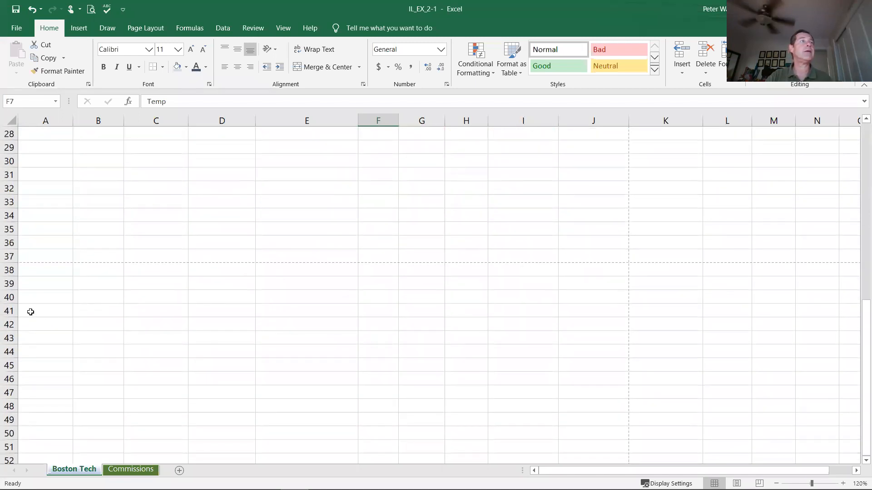
click(9, 257)
click(10, 271)
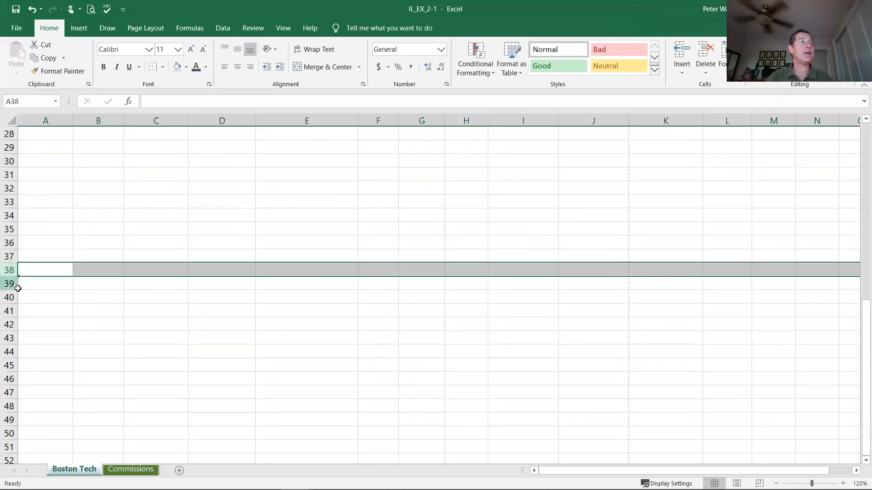
click(53, 305)
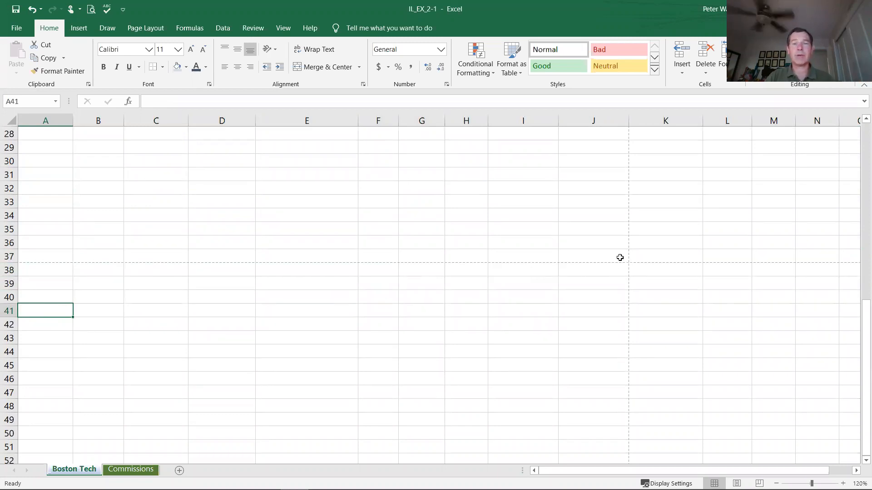
scroll(372, 365, up, 7)
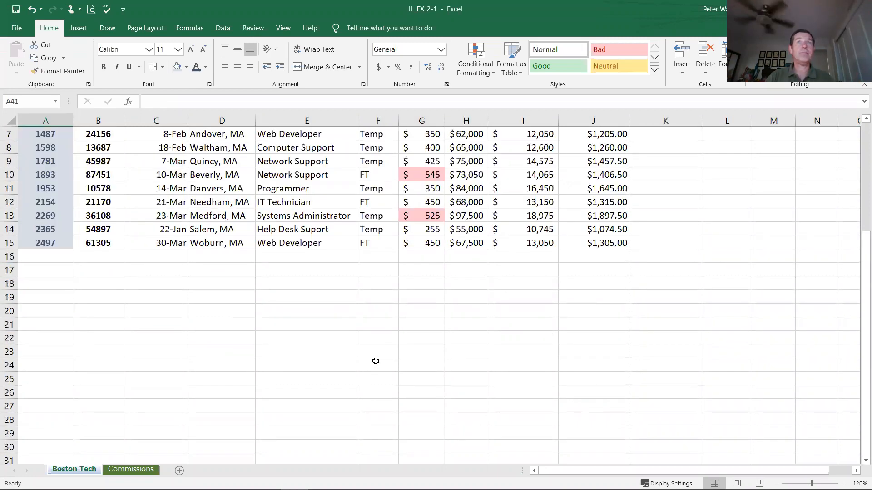
scroll(376, 361, up, 2)
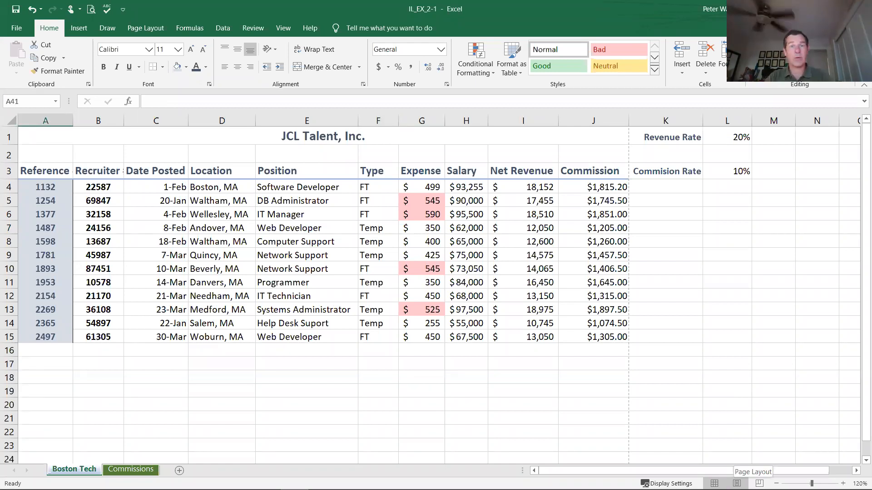
Step: Check how the Boston Tech worksheet splits across pages in Page Layout view, then return to Normal view
click(737, 483)
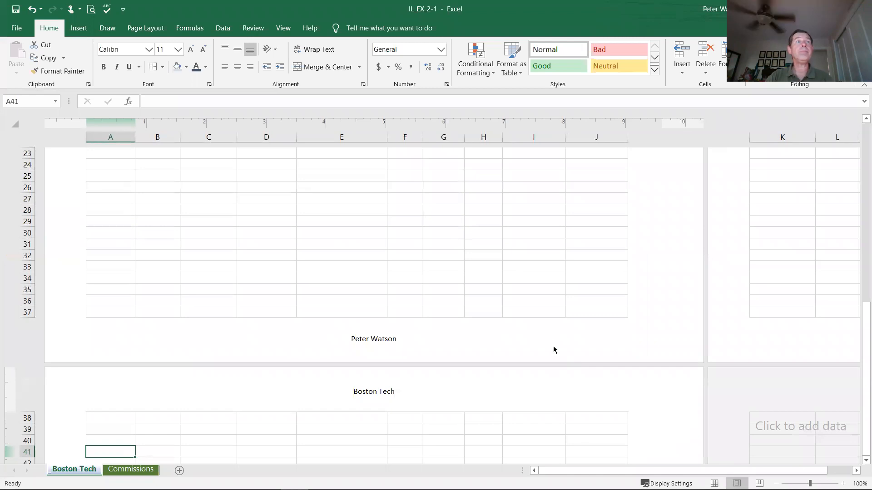
scroll(524, 329, up, 8)
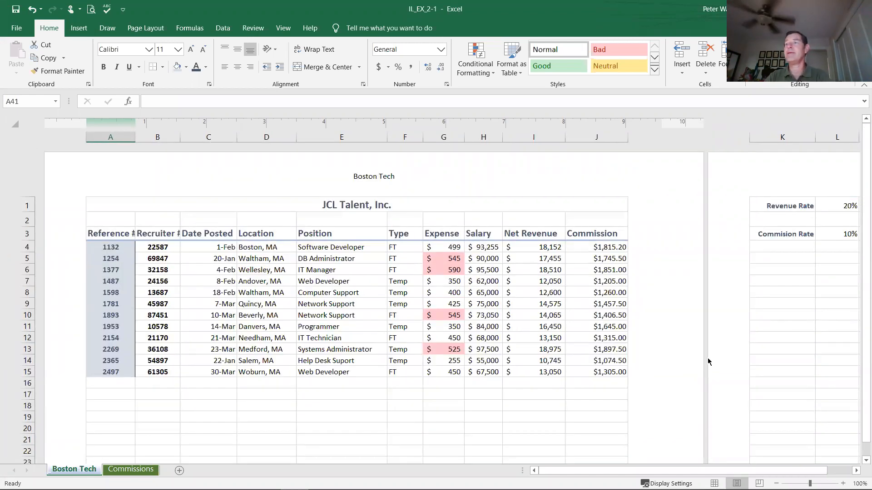
drag(712, 470, 776, 470)
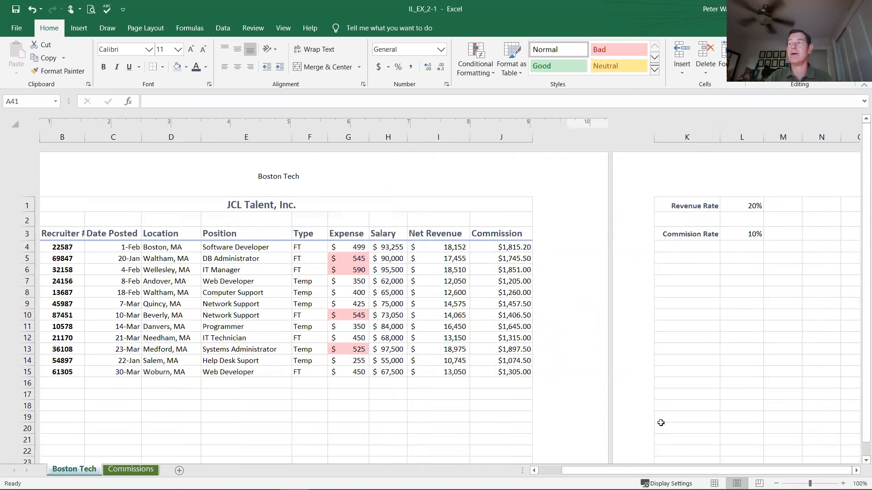
click(714, 484)
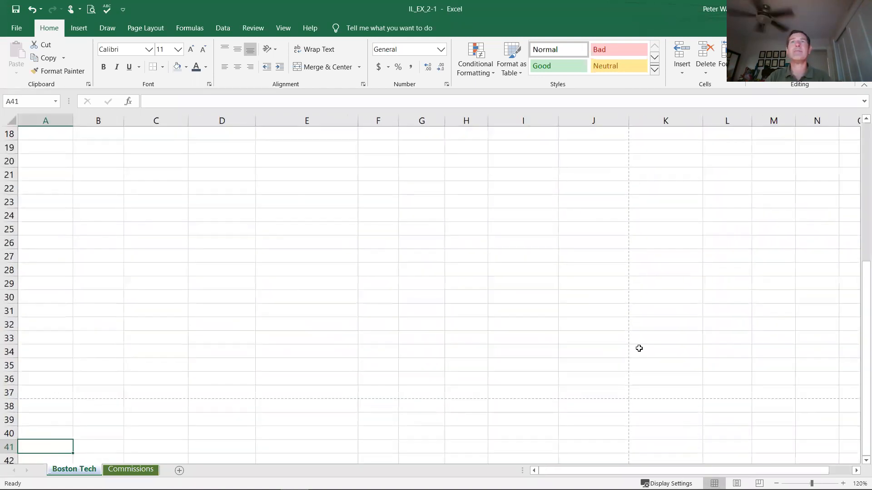
scroll(517, 289, up, 6)
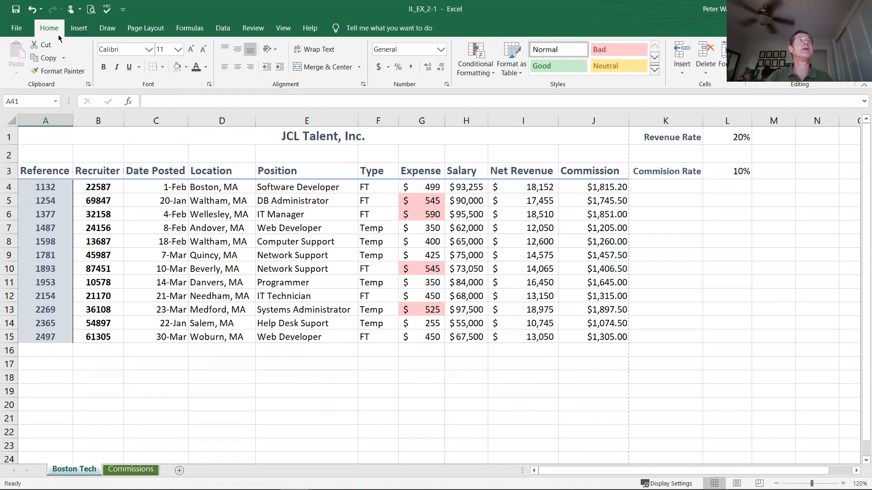
Step: Set the print scope to Print Entire Workbook and review every page in the print preview
click(17, 29)
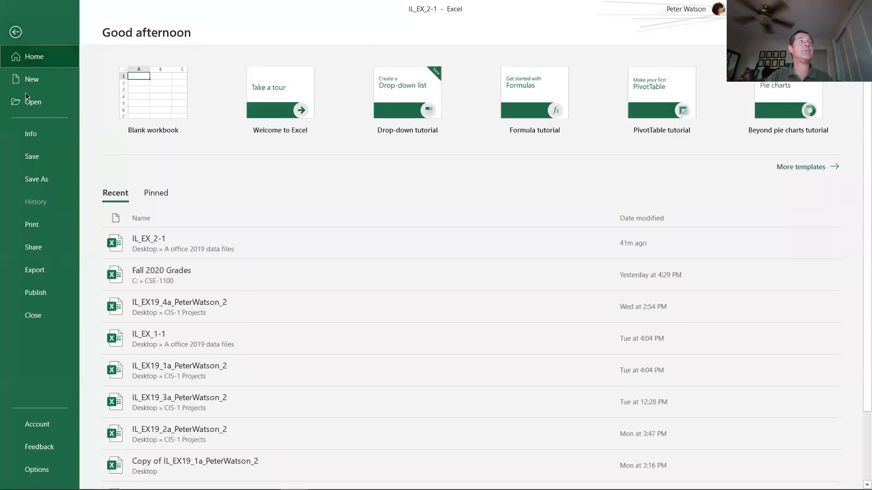
click(37, 223)
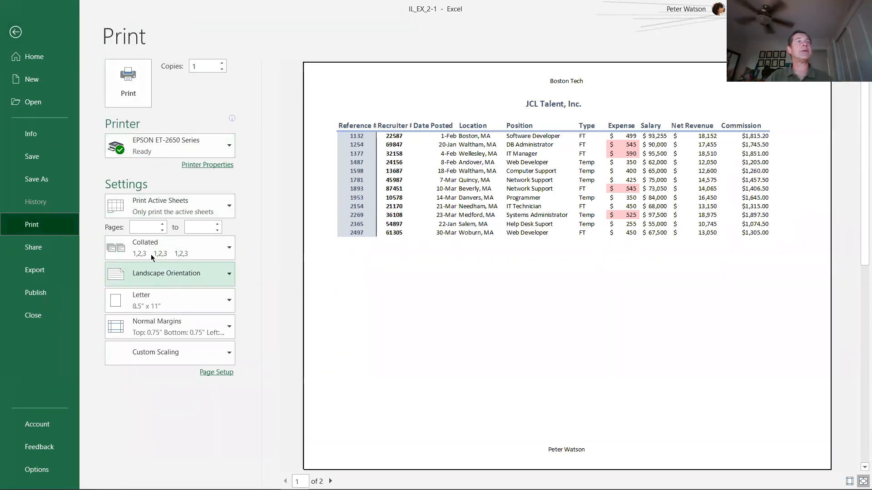
click(177, 208)
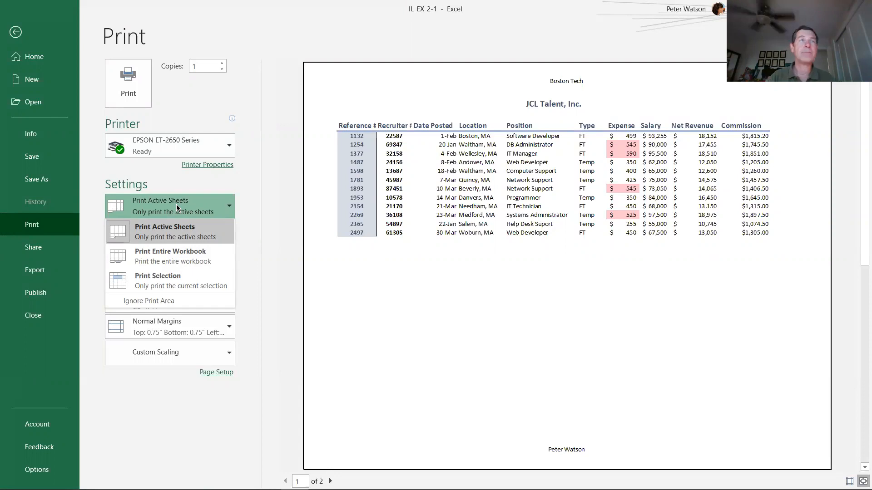
click(181, 259)
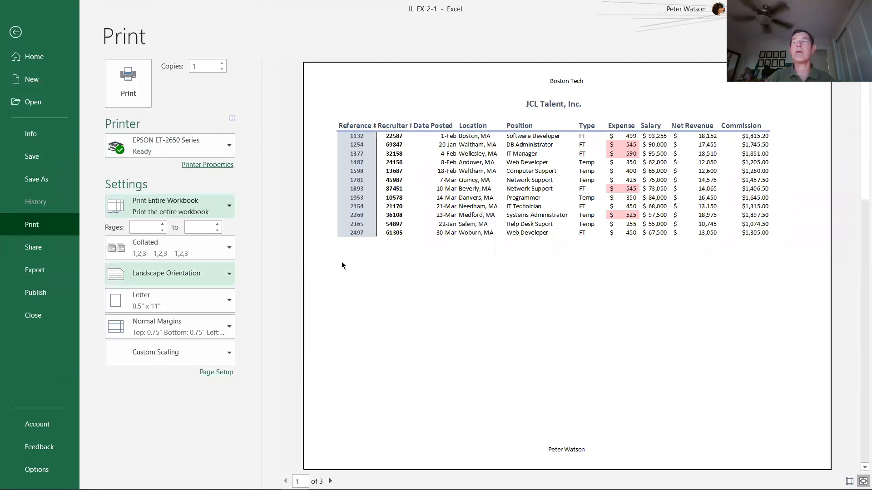
drag(862, 93, 840, 345)
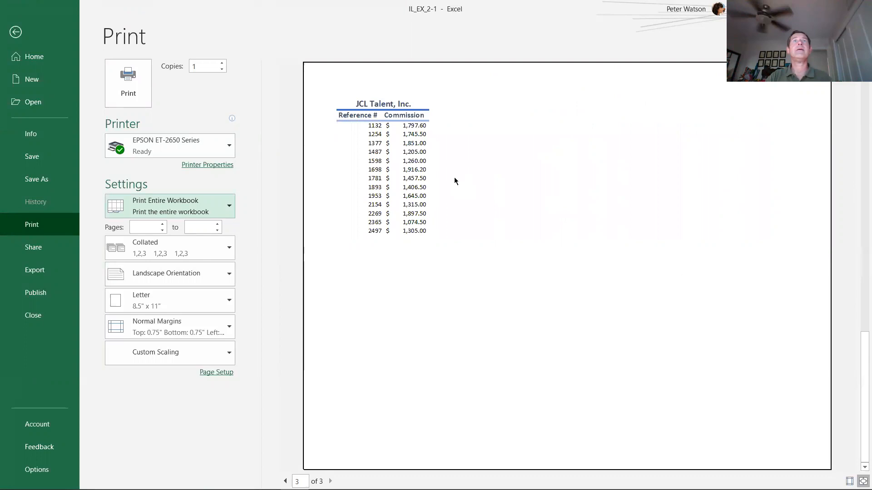
scroll(596, 193, up, 4)
scroll(595, 191, down, 4)
scroll(594, 192, up, 1)
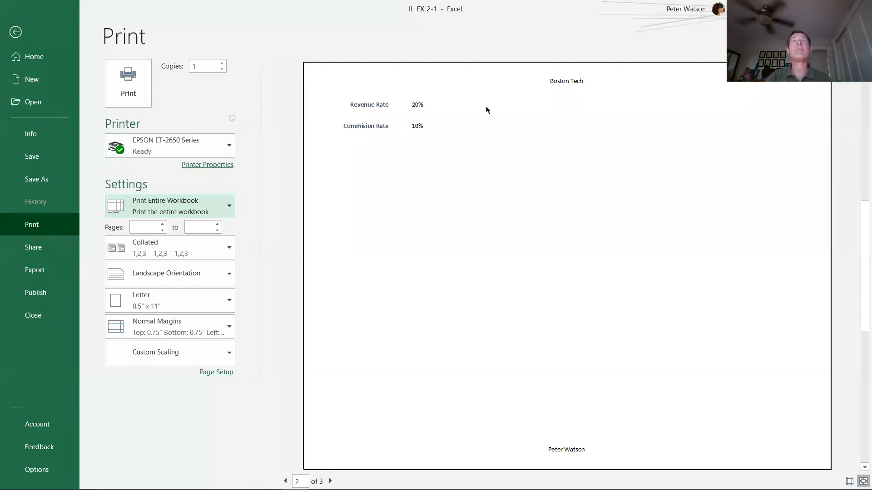
scroll(408, 136, up, 3)
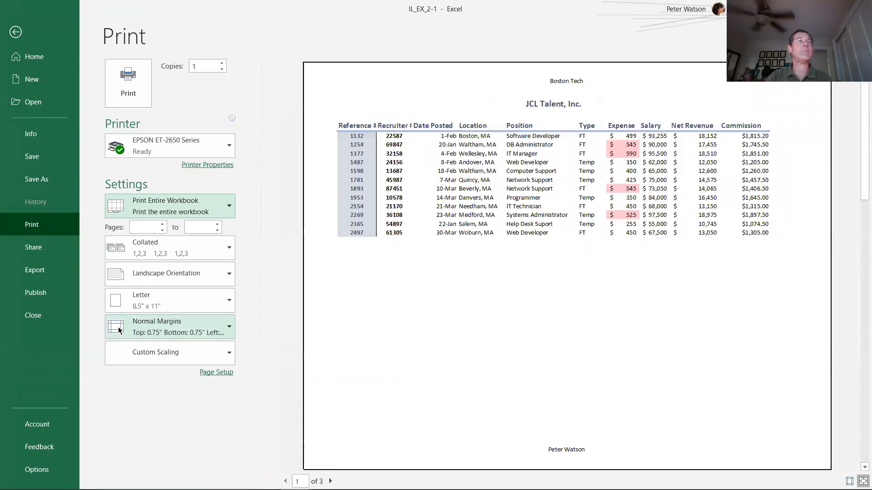
Step: Set the print scaling of Boston Tech to Fit Sheet on One Page, check the preview and return to the worksheet
click(174, 353)
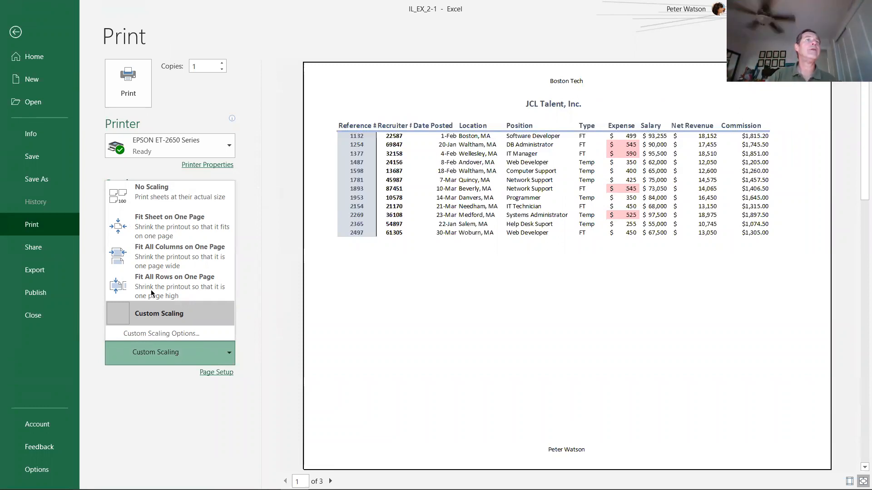
click(173, 230)
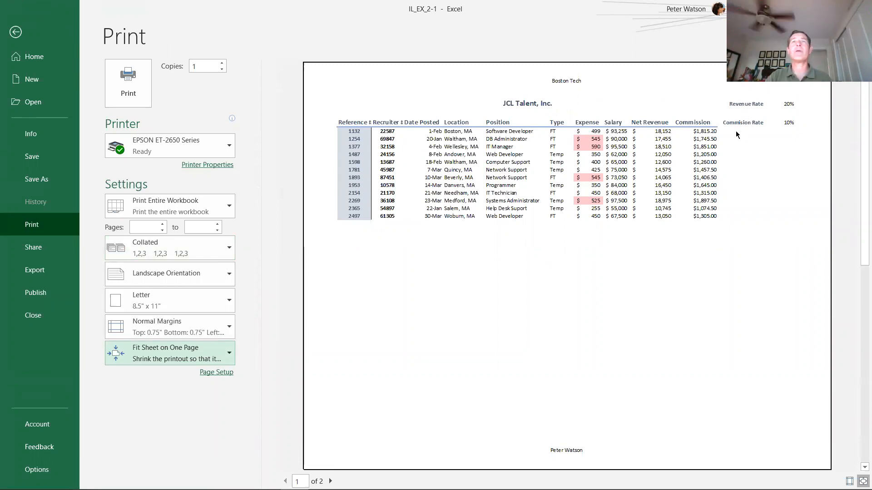
scroll(404, 401, down, 1)
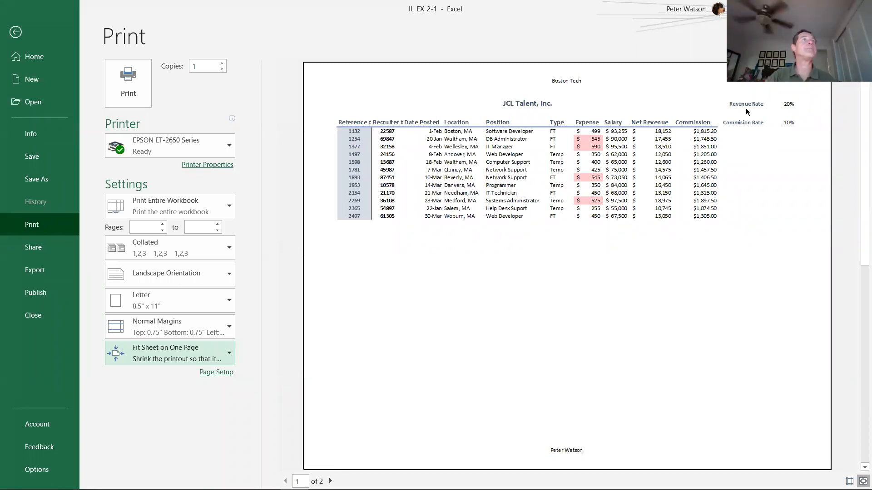
click(17, 33)
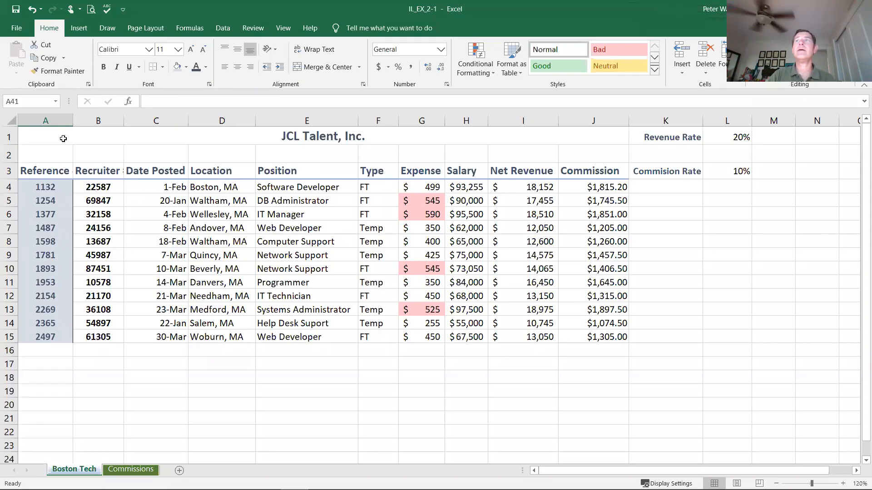
click(675, 291)
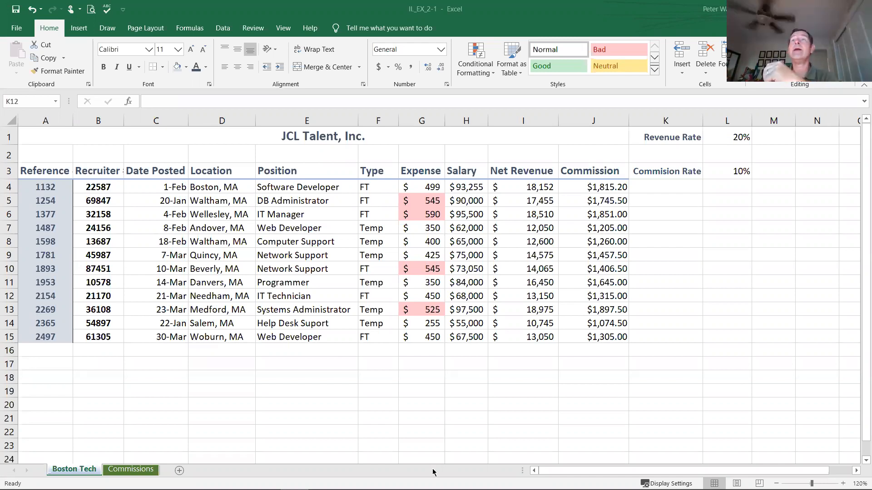
Step: Apply Light Blue gradient-fill data bars to the Net Revenue values in I4:I15
click(462, 186)
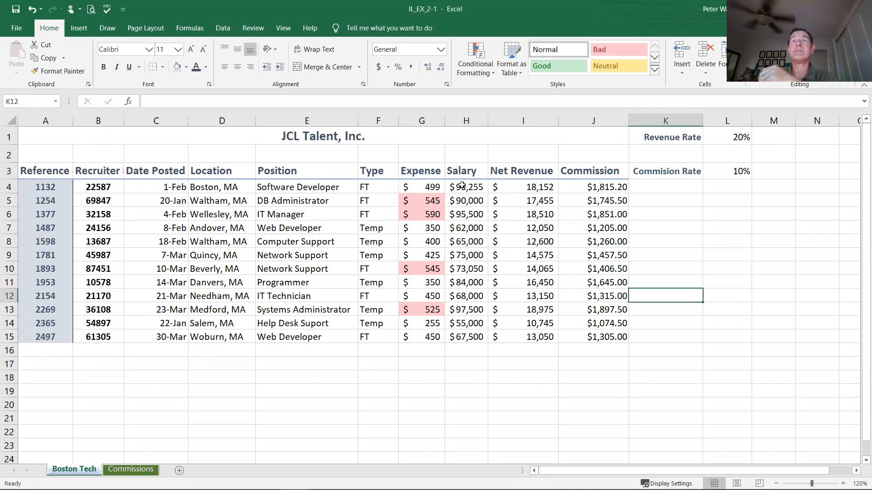
click(503, 337)
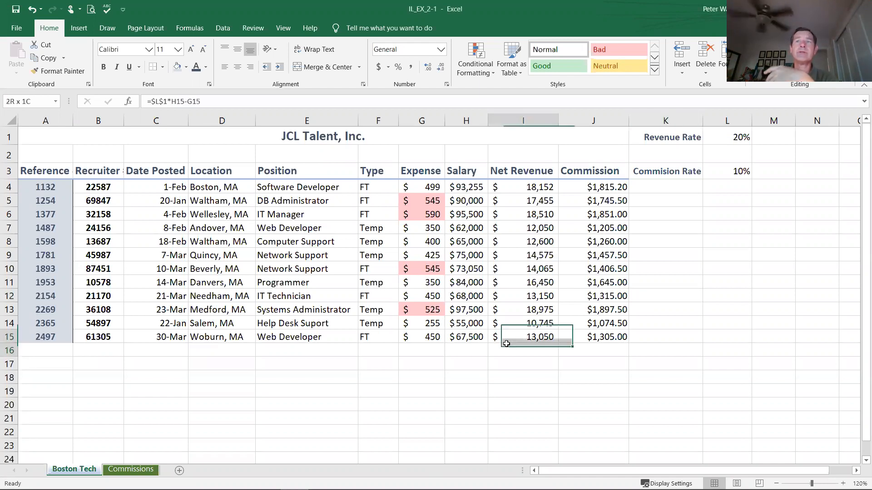
click(514, 366)
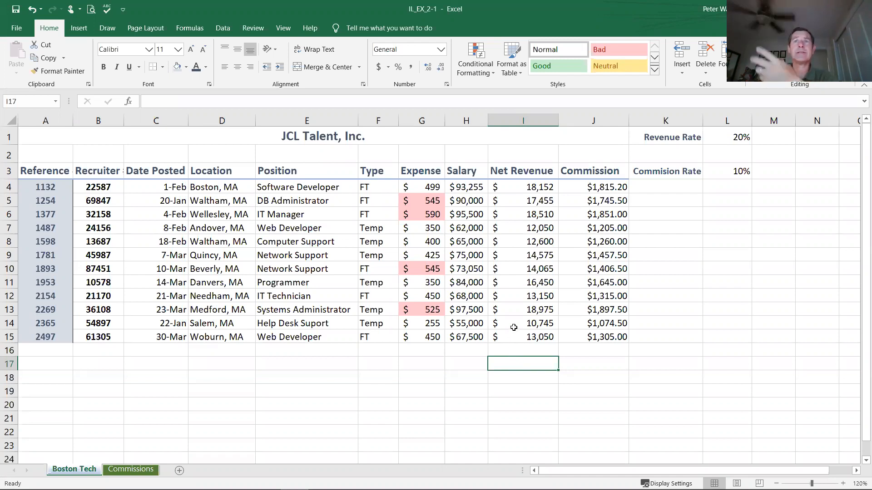
drag(515, 187, 512, 345)
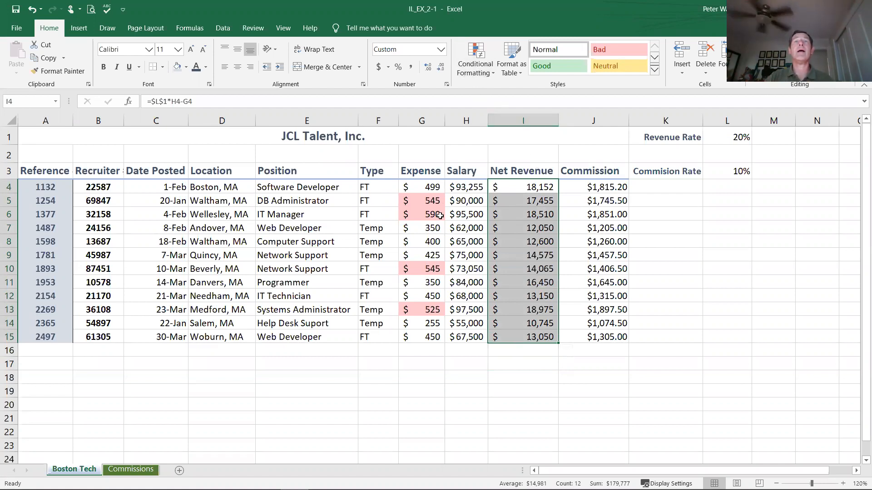
click(487, 76)
mouse_move(511, 153)
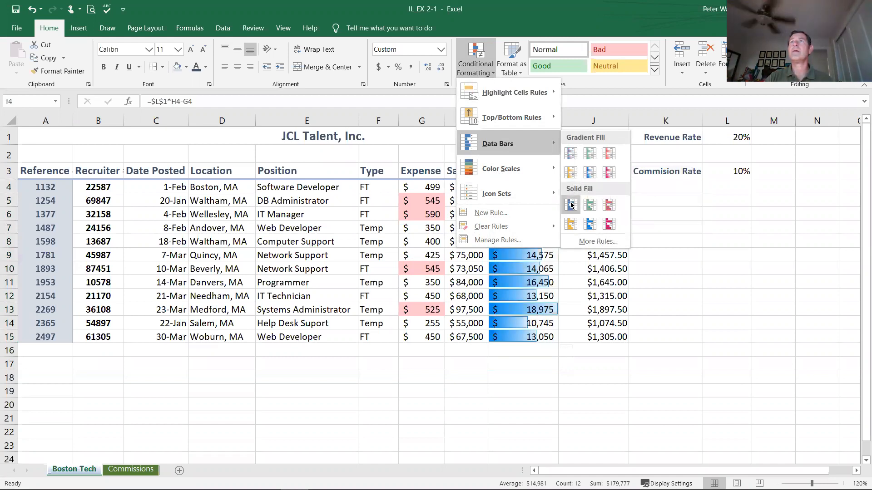
click(591, 175)
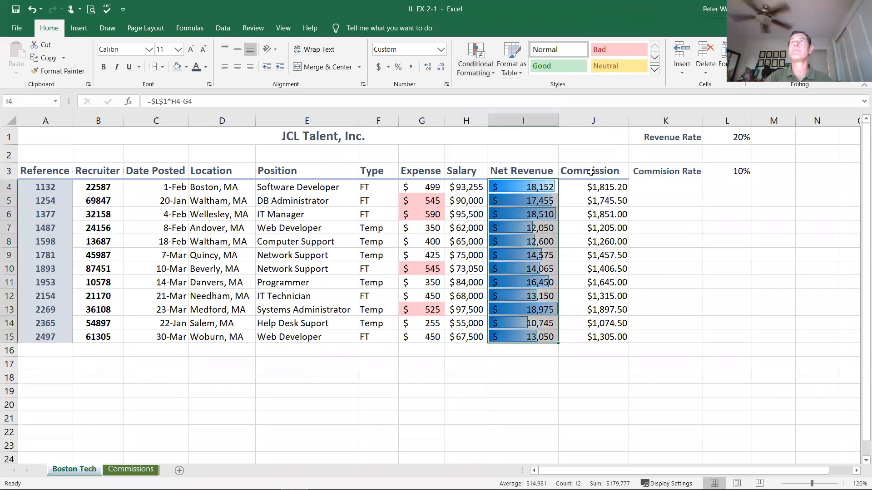
click(669, 244)
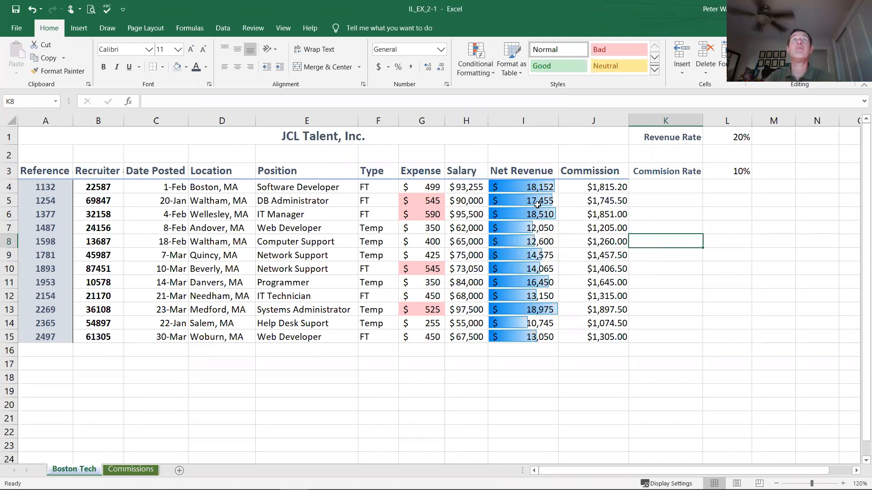
Step: Compare the data bar lengths of the highest and lowest Net Revenue values
click(521, 190)
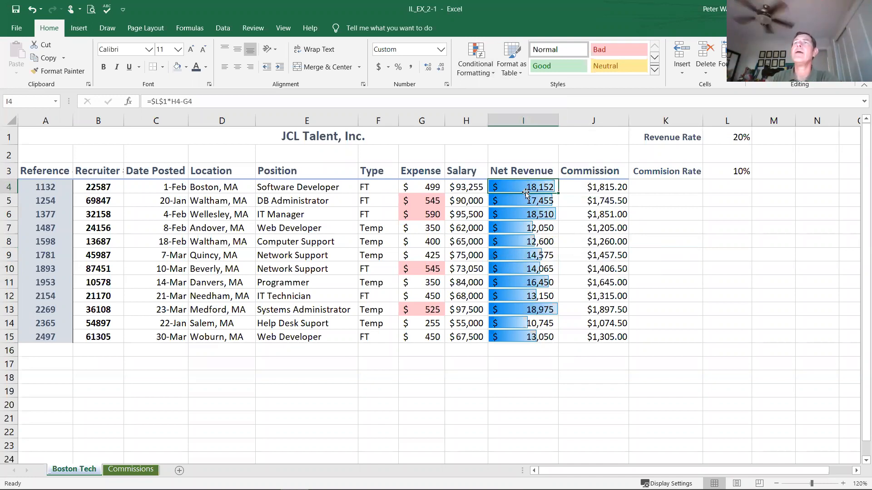
click(534, 313)
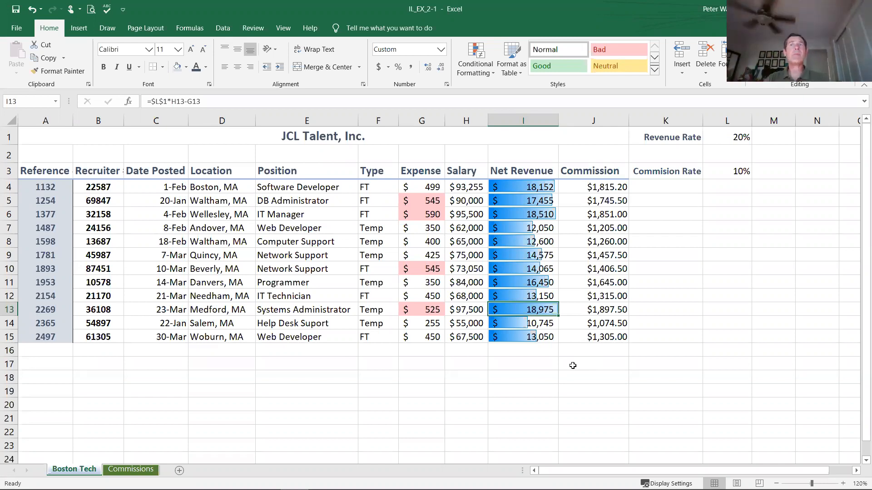
click(517, 324)
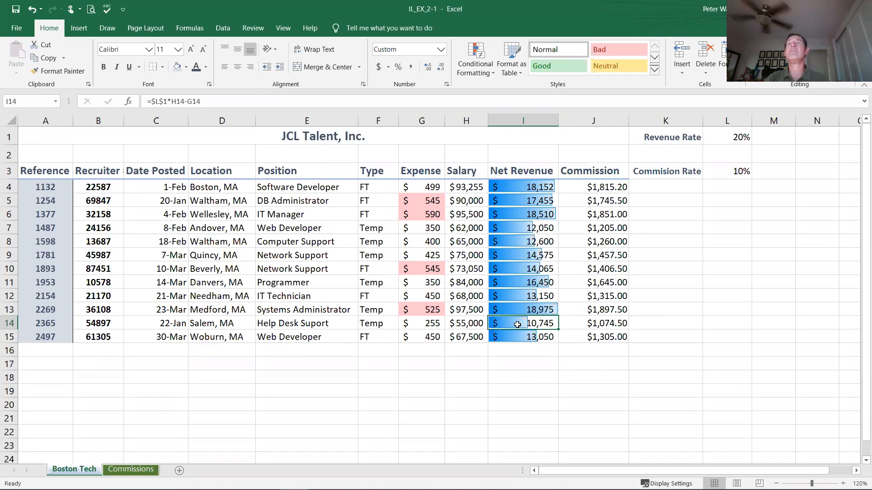
click(518, 218)
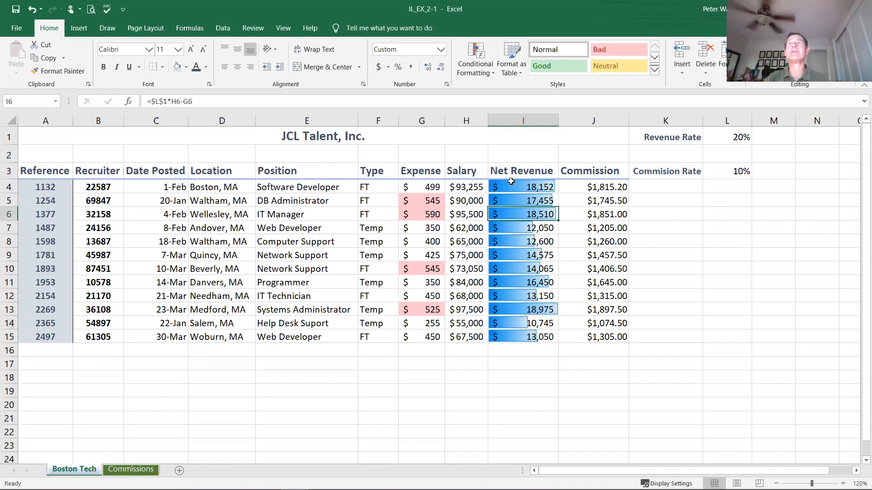
click(511, 181)
click(515, 310)
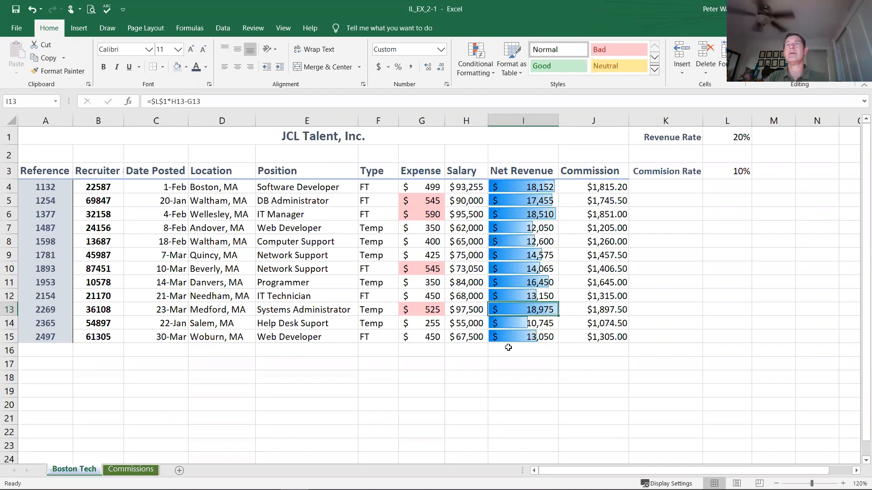
click(510, 238)
click(511, 228)
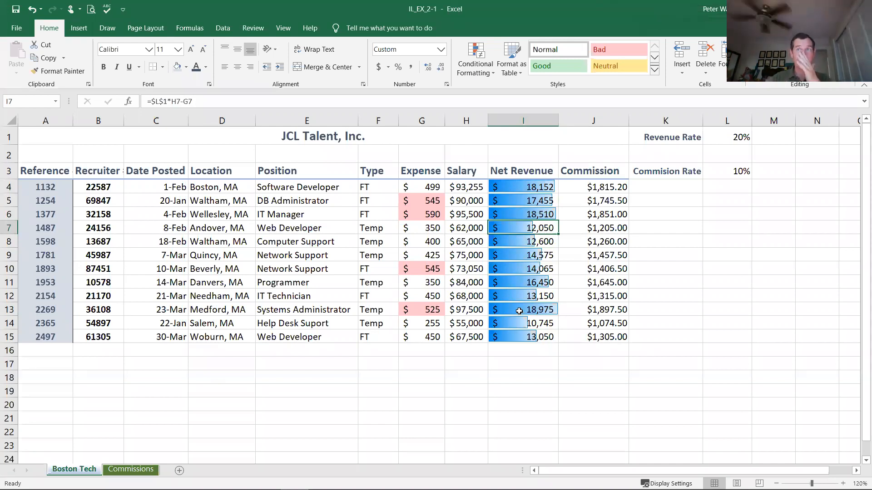
Step: Apply Blue gradient-fill data bars to the Salary values in H4:H15
drag(470, 192, 454, 342)
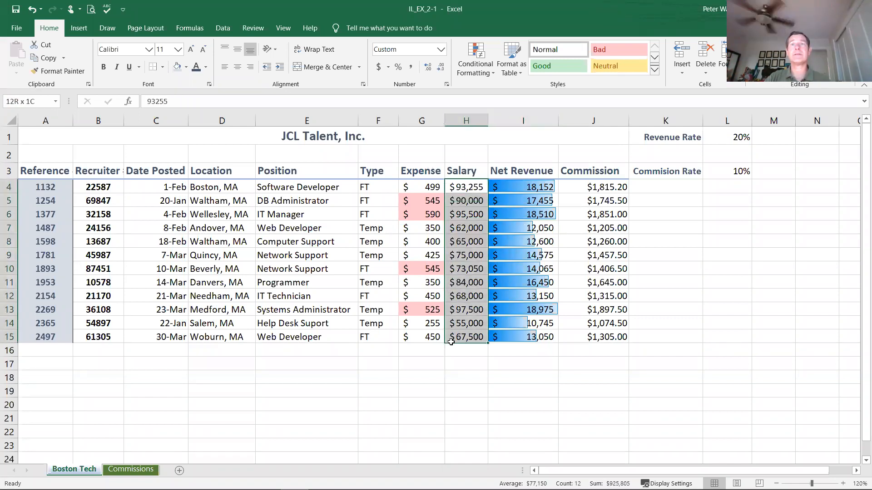
click(476, 68)
mouse_move(522, 144)
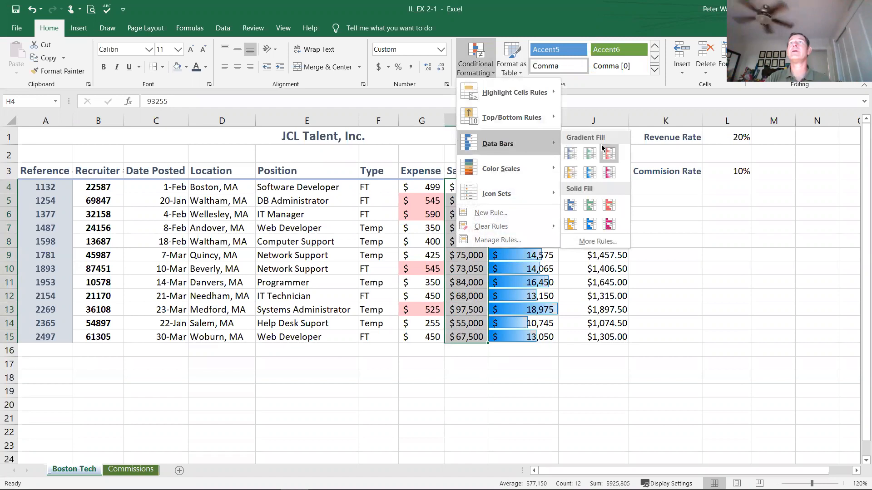
click(569, 153)
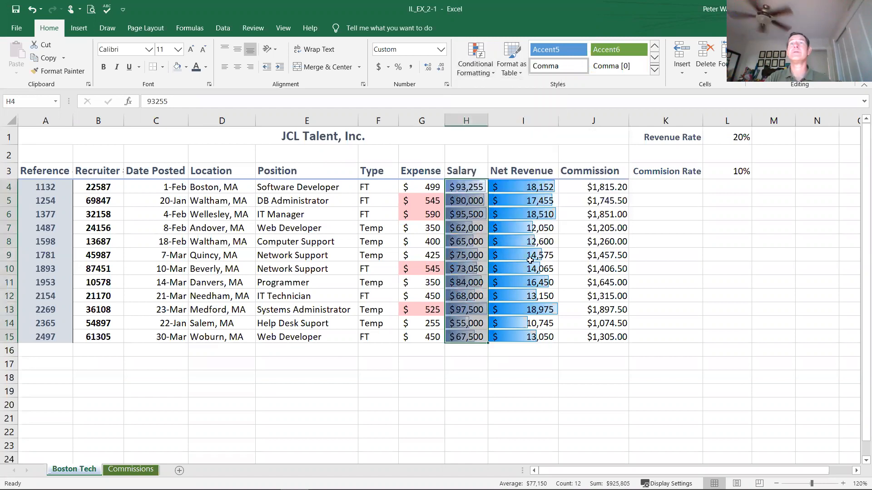
click(504, 381)
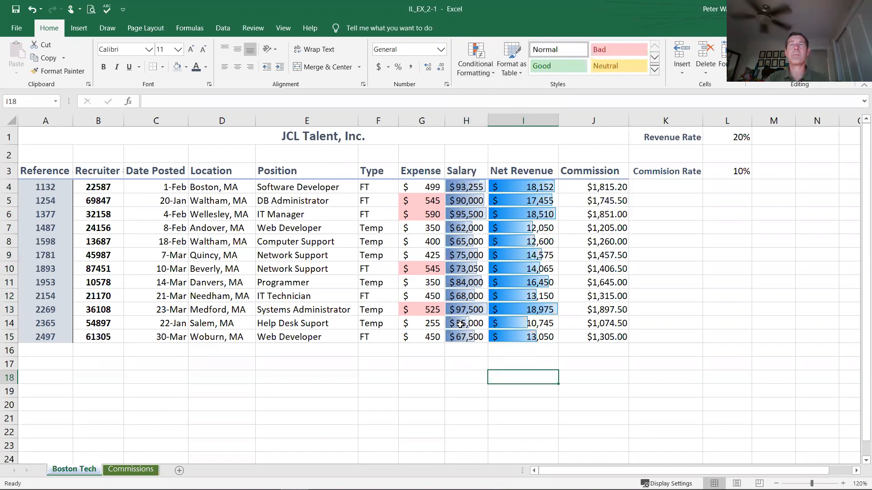
Step: Undo the data bars on both the Salary and Net Revenue columns and deselect the range
click(32, 10)
click(32, 10)
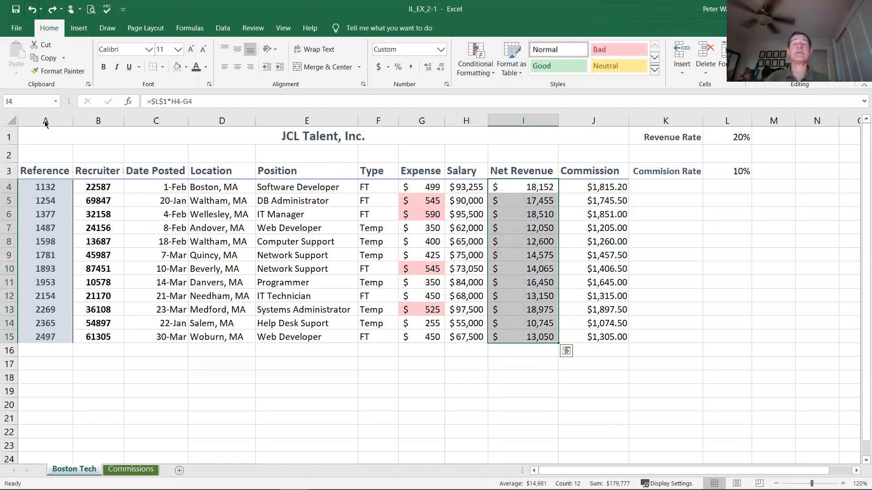
click(308, 367)
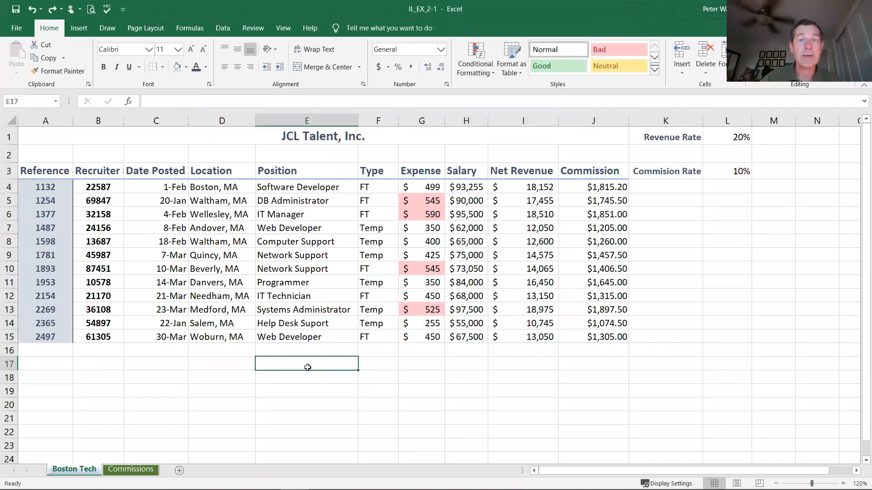